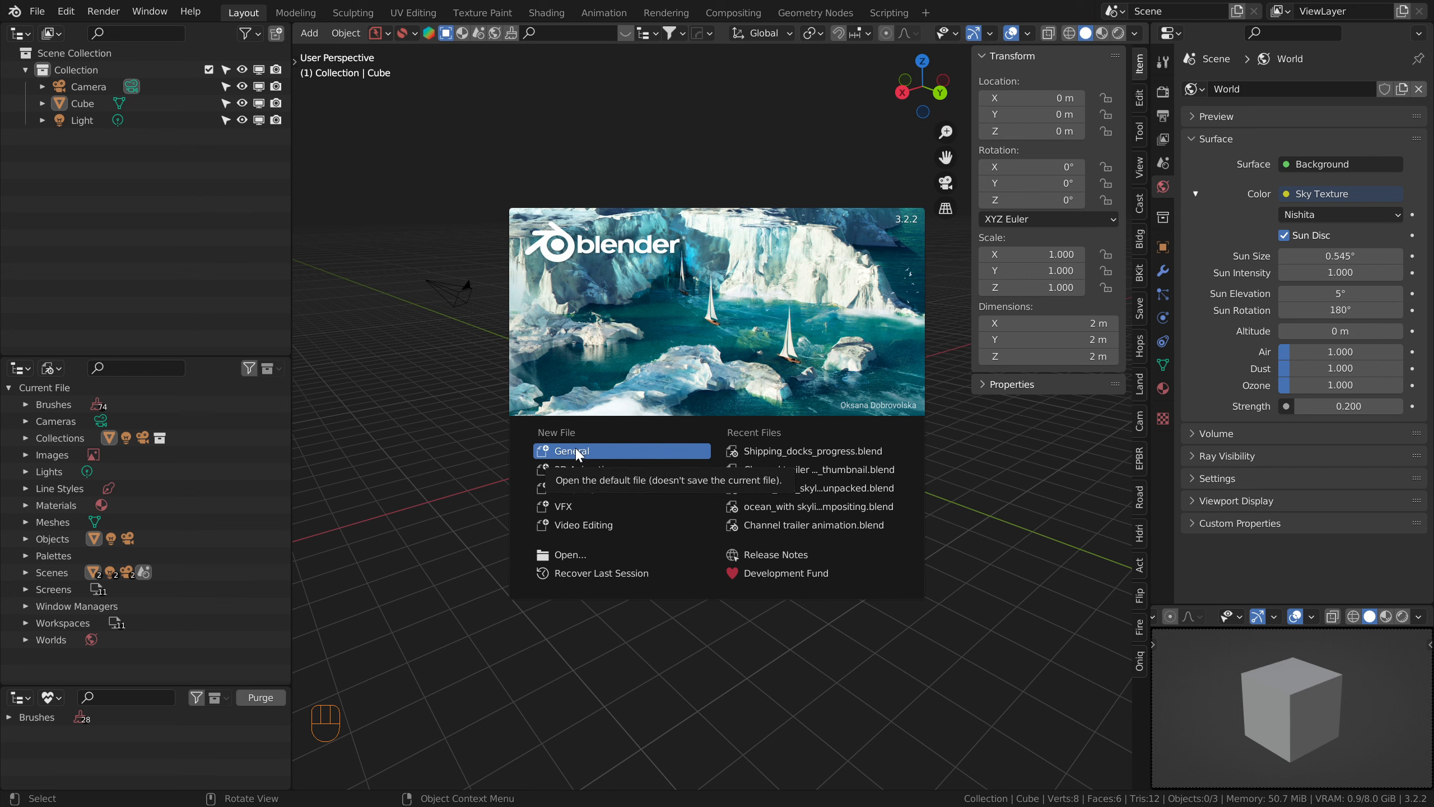
# Step: Delete the default cube and add a plane mesh in its place
pyautogui.click(734, 435)
pyautogui.click(746, 436)
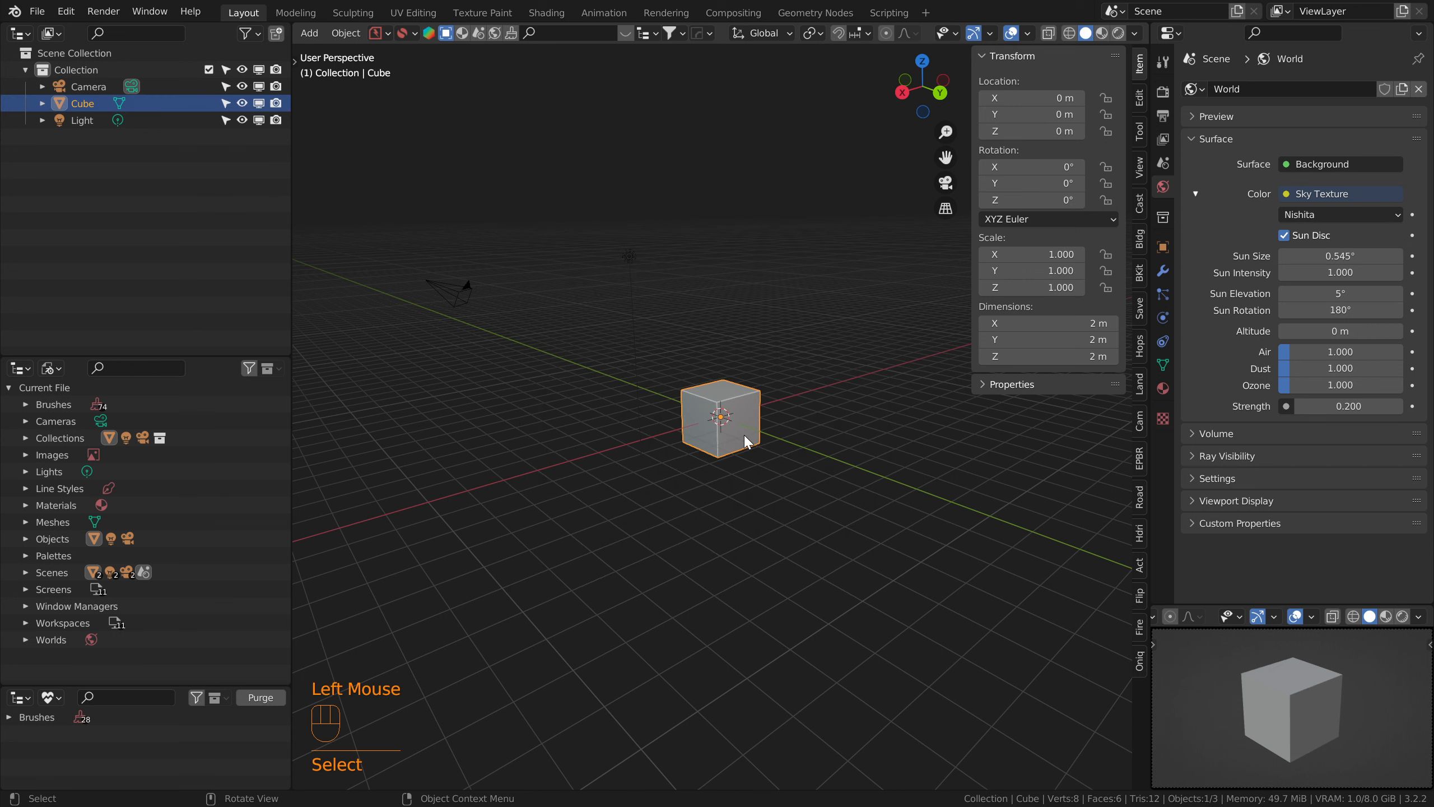
pyautogui.press('Delete')
pyautogui.hotkey('shift', 'a')
pyautogui.moveTo(744, 436)
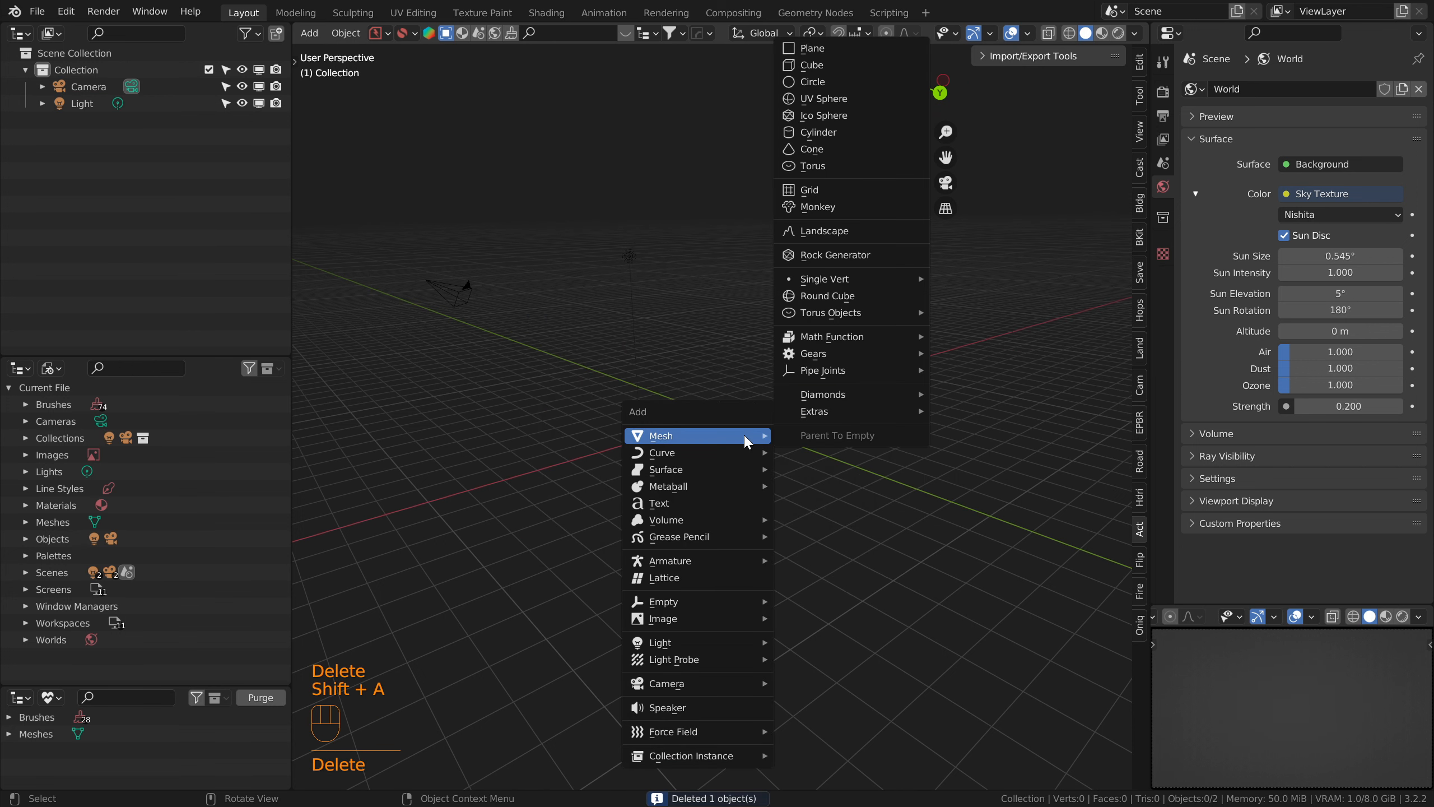
pyautogui.click(818, 49)
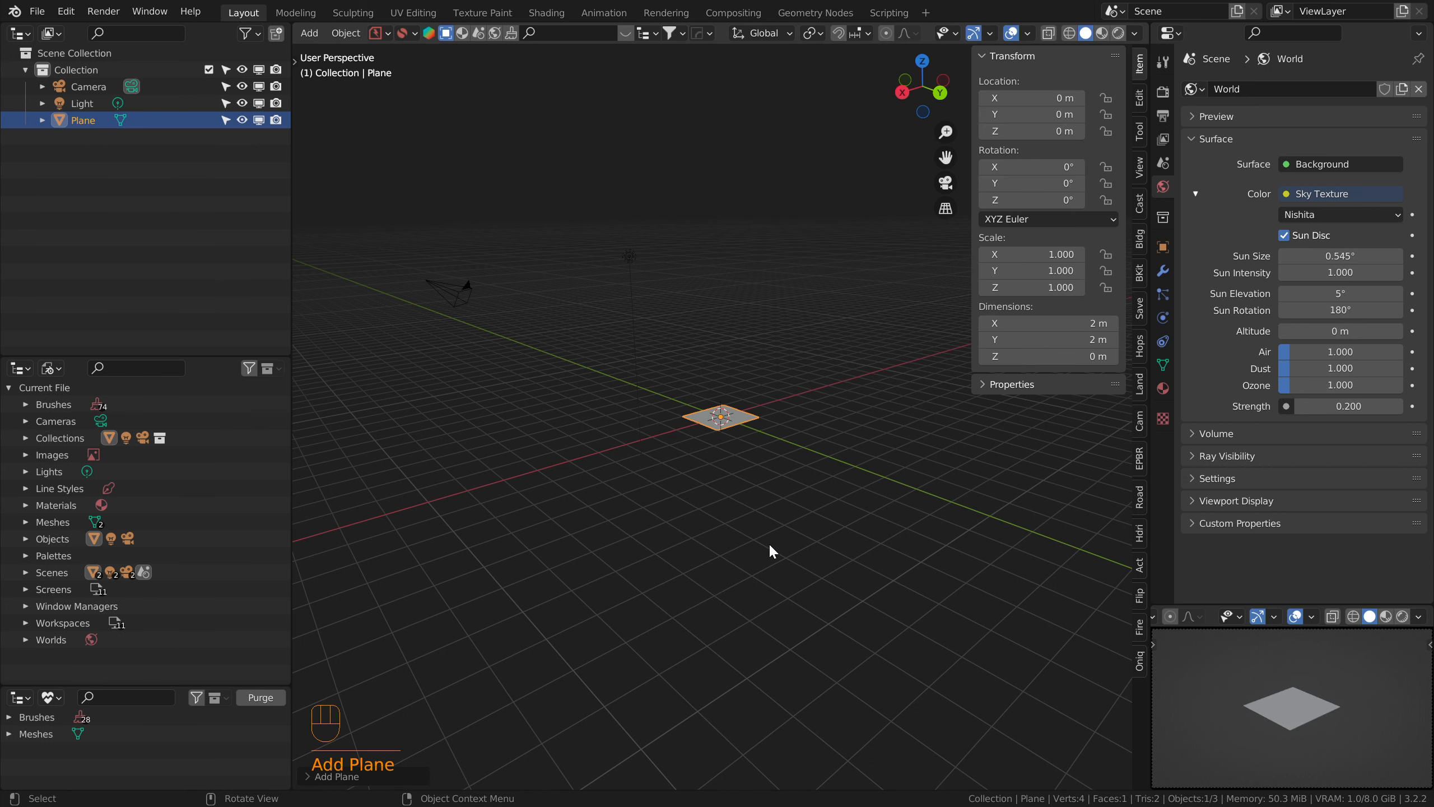
# Step: Scale the plane by 100 and apply all of its transforms
pyautogui.press('s')
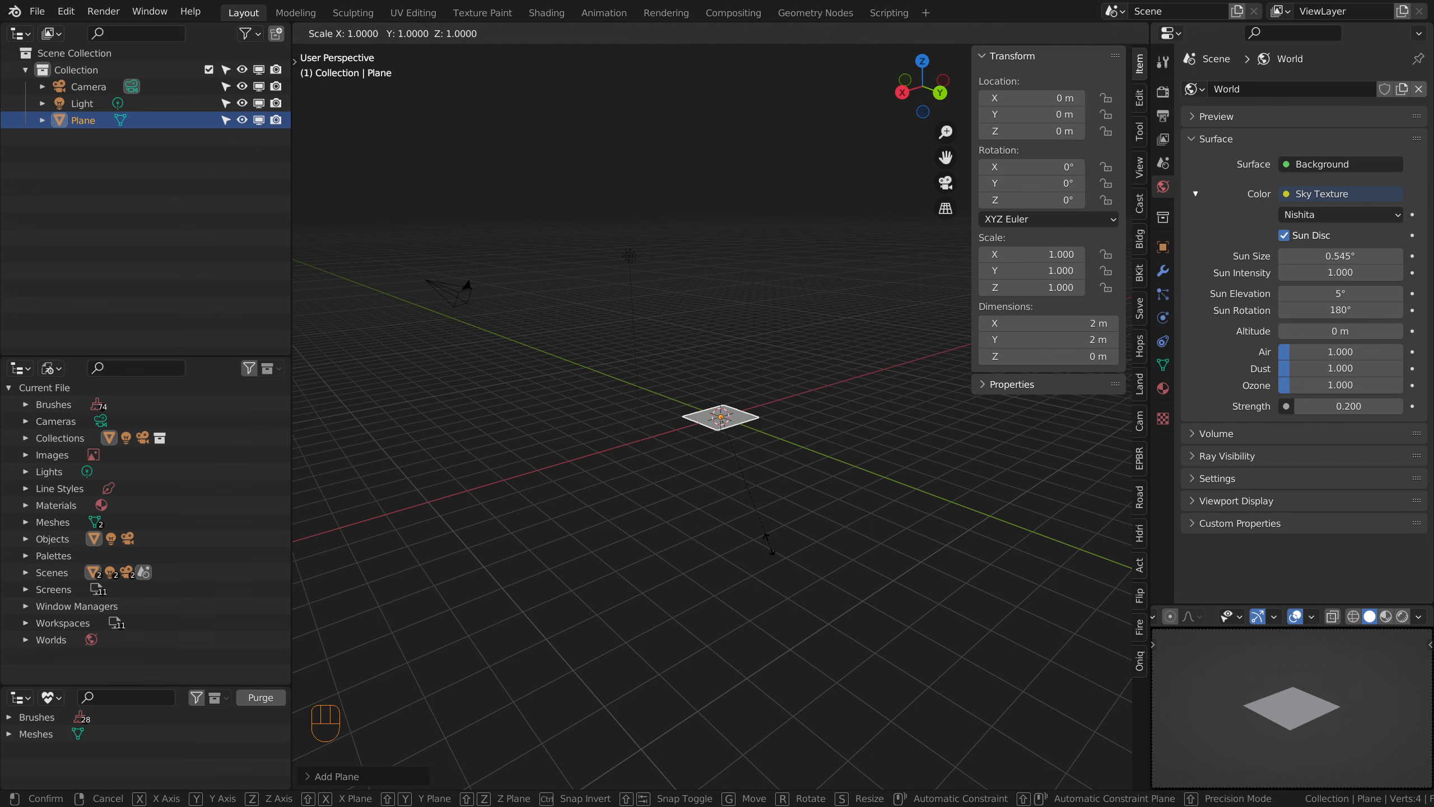
pyautogui.write('100')
pyautogui.press('KP_Enter')
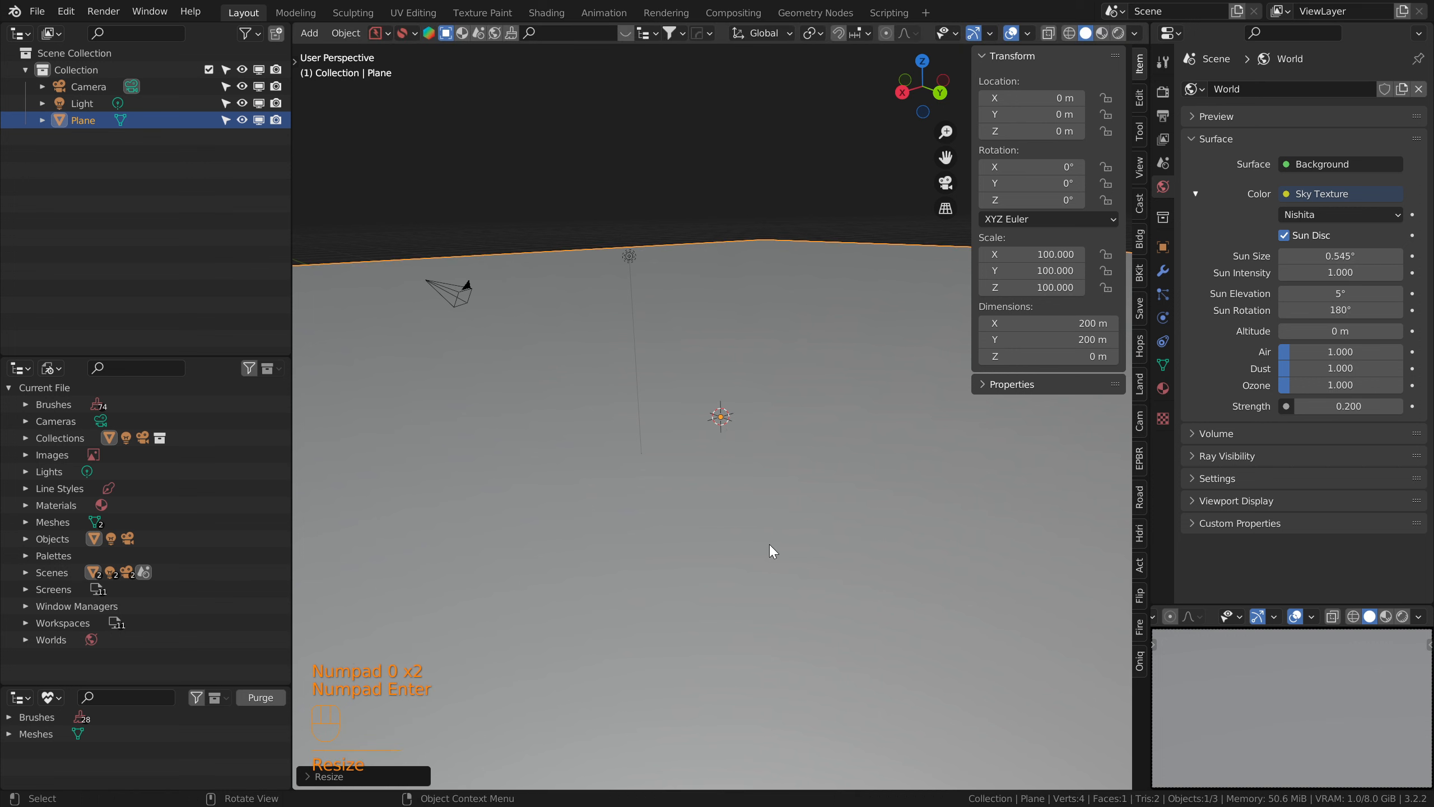
pyautogui.scroll(-7, 766, 490)
pyautogui.moveTo(757, 472); pyautogui.dragTo(735, 504, button='middle')
pyautogui.scroll(1, 715, 510)
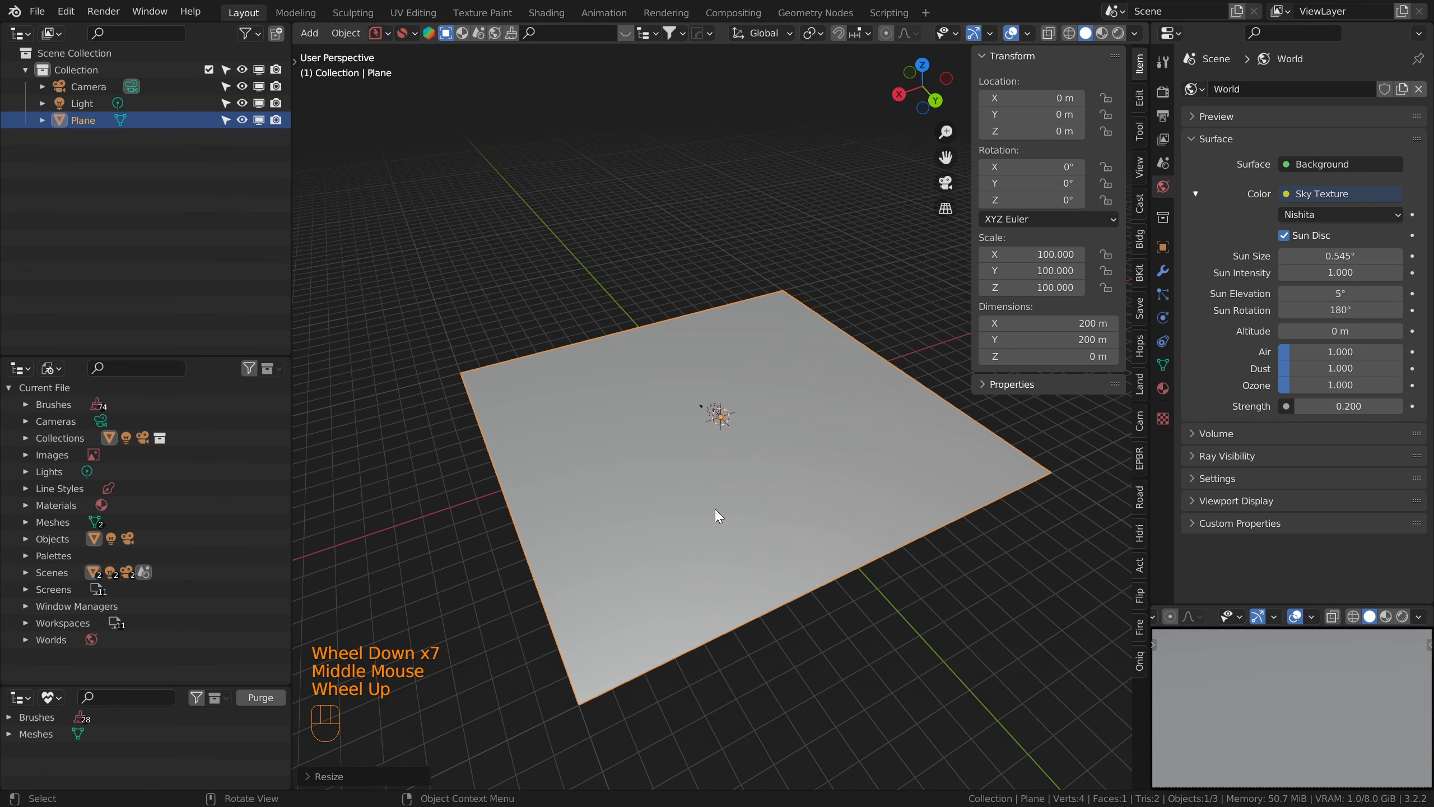
pyautogui.hotkey('ctrl', 'a')
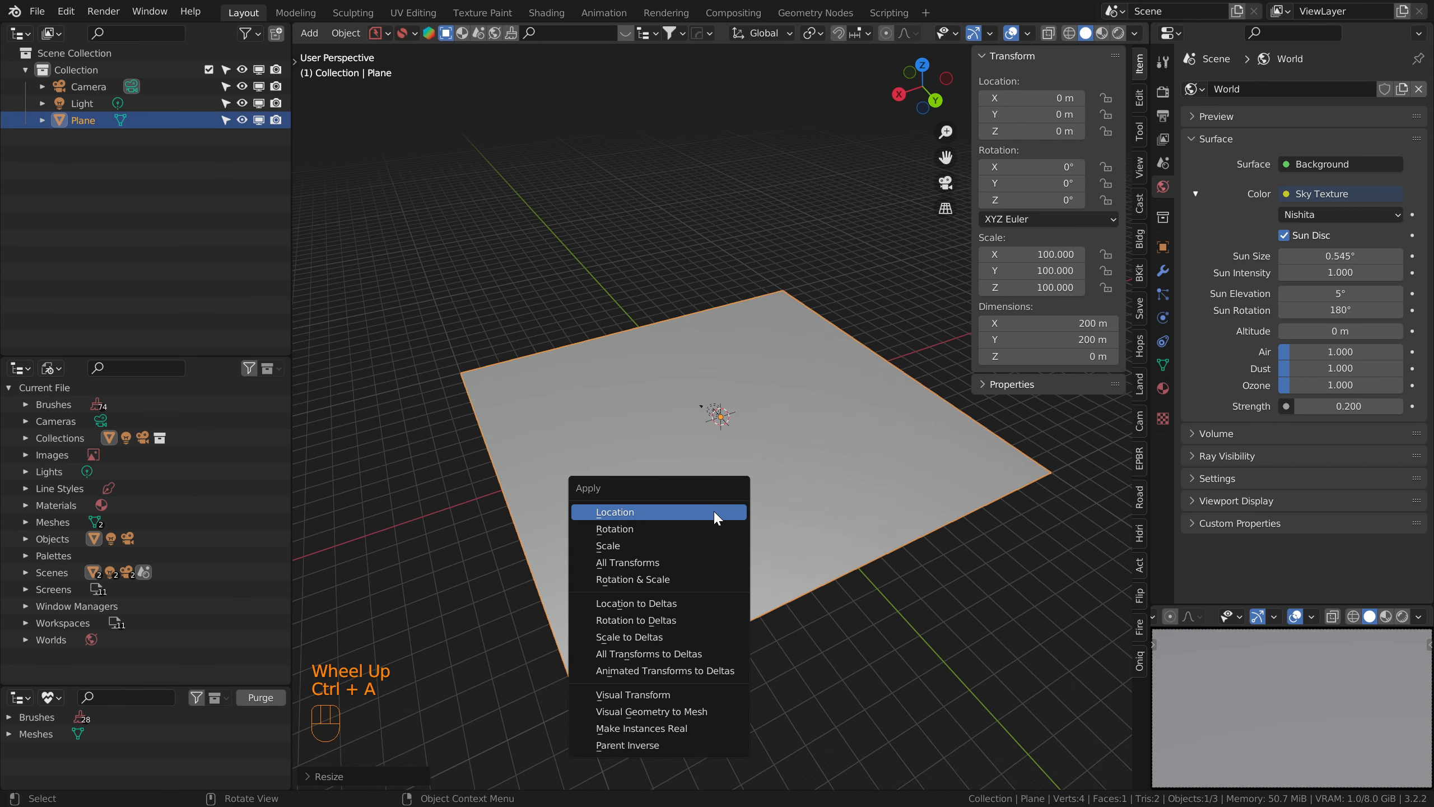
pyautogui.click(688, 561)
pyautogui.moveTo(689, 561); pyautogui.dragTo(713, 506, button='middle')
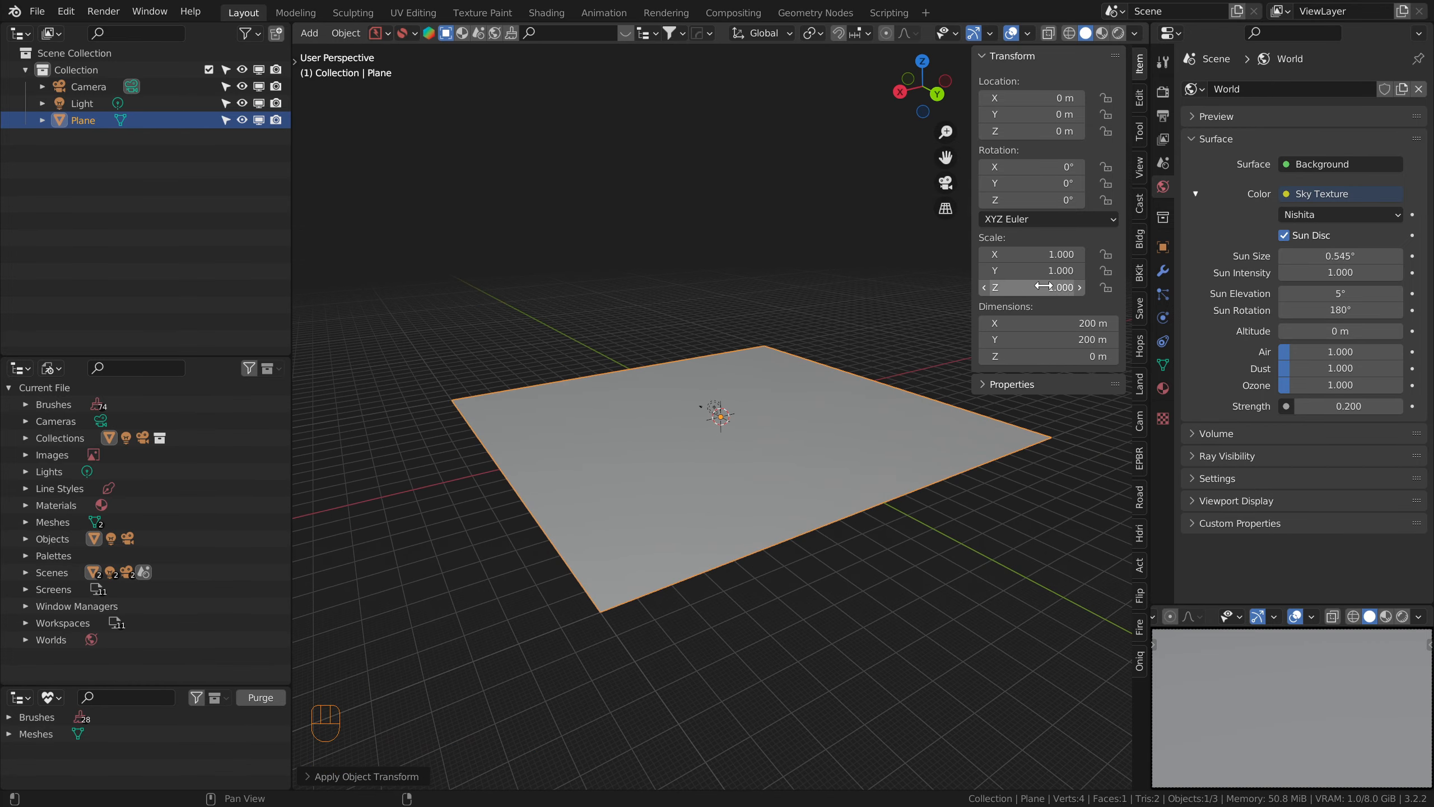
# Step: Add the first small building from the Metropolitan Assets and move it about 125 m along X, off the plane
pyautogui.click(1140, 240)
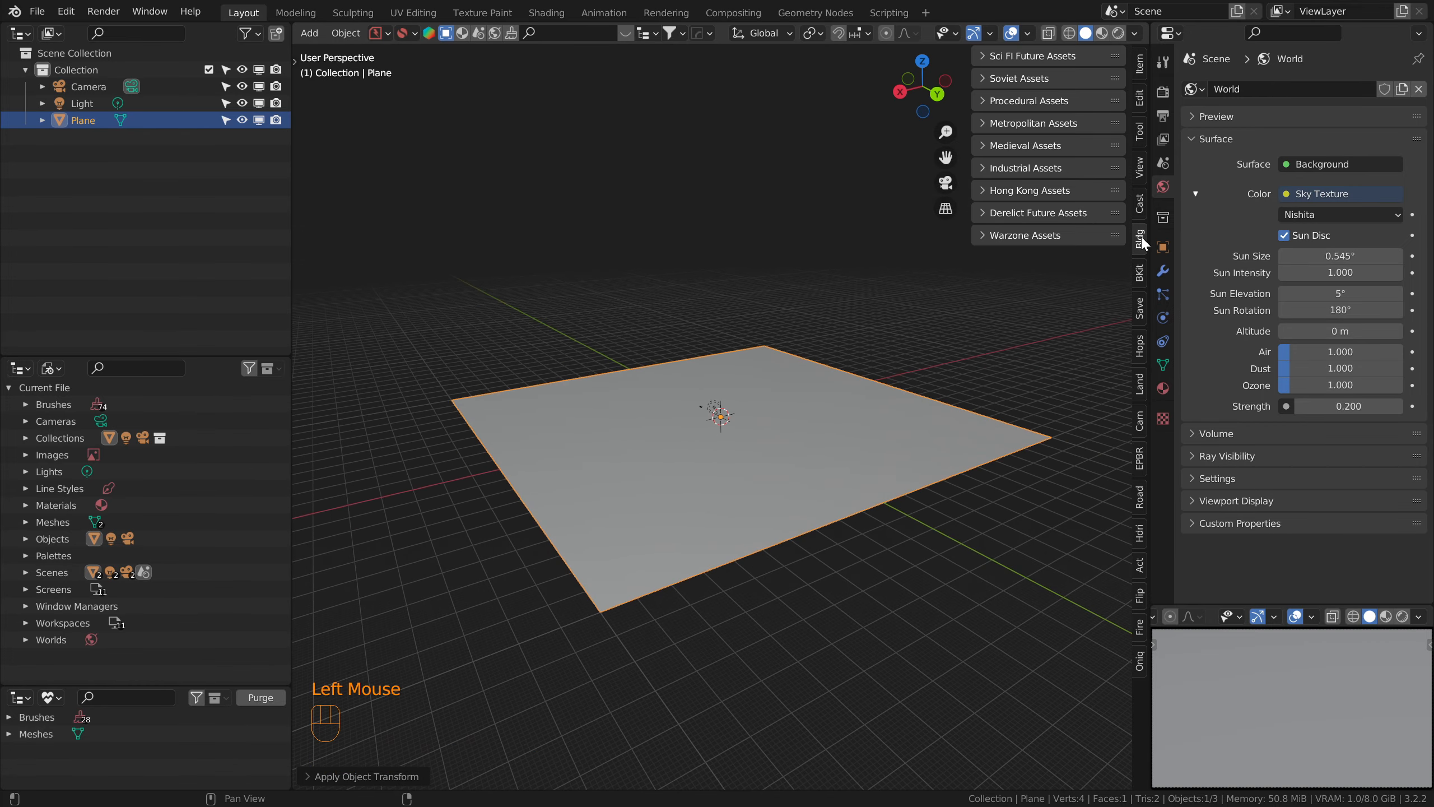
pyautogui.click(983, 123)
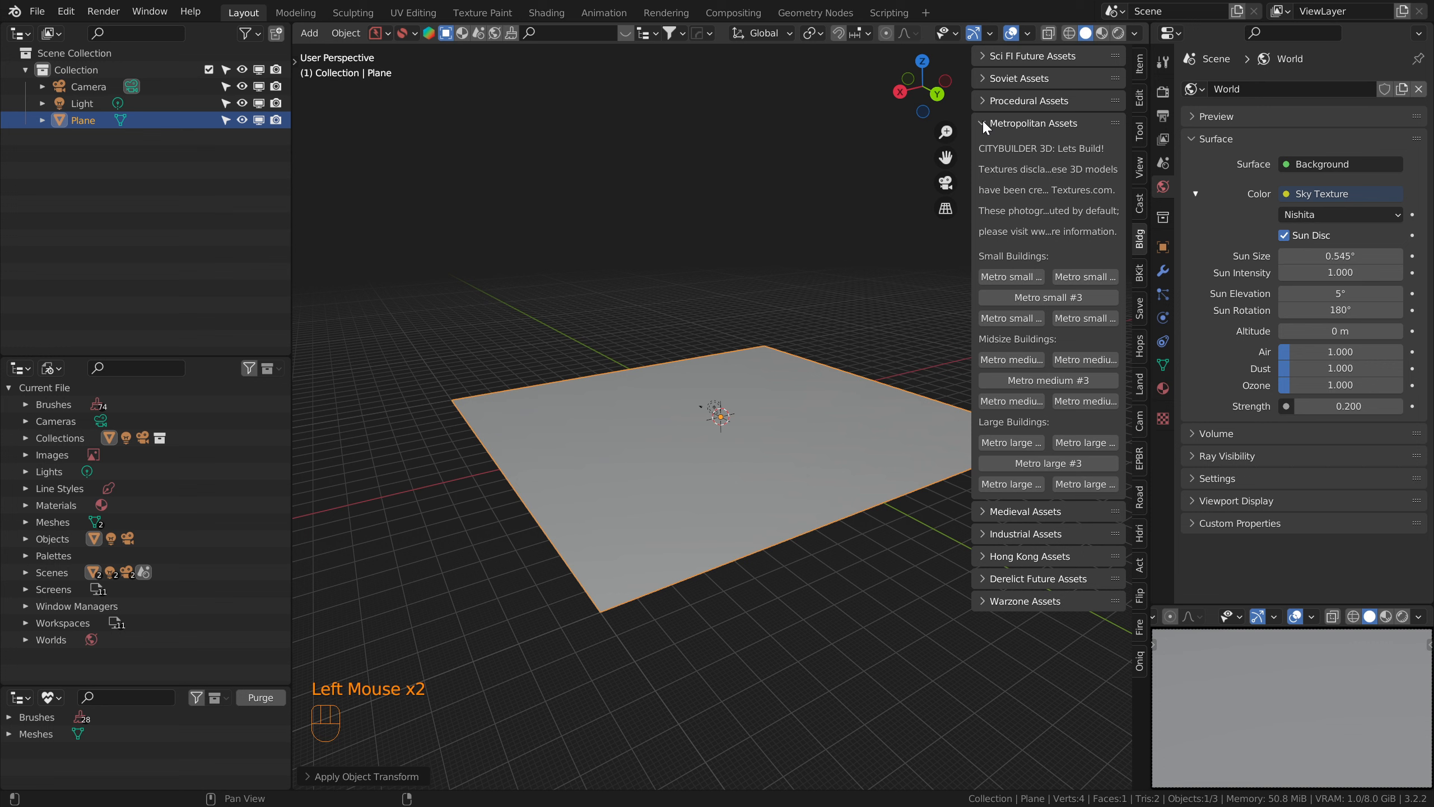
pyautogui.click(1016, 278)
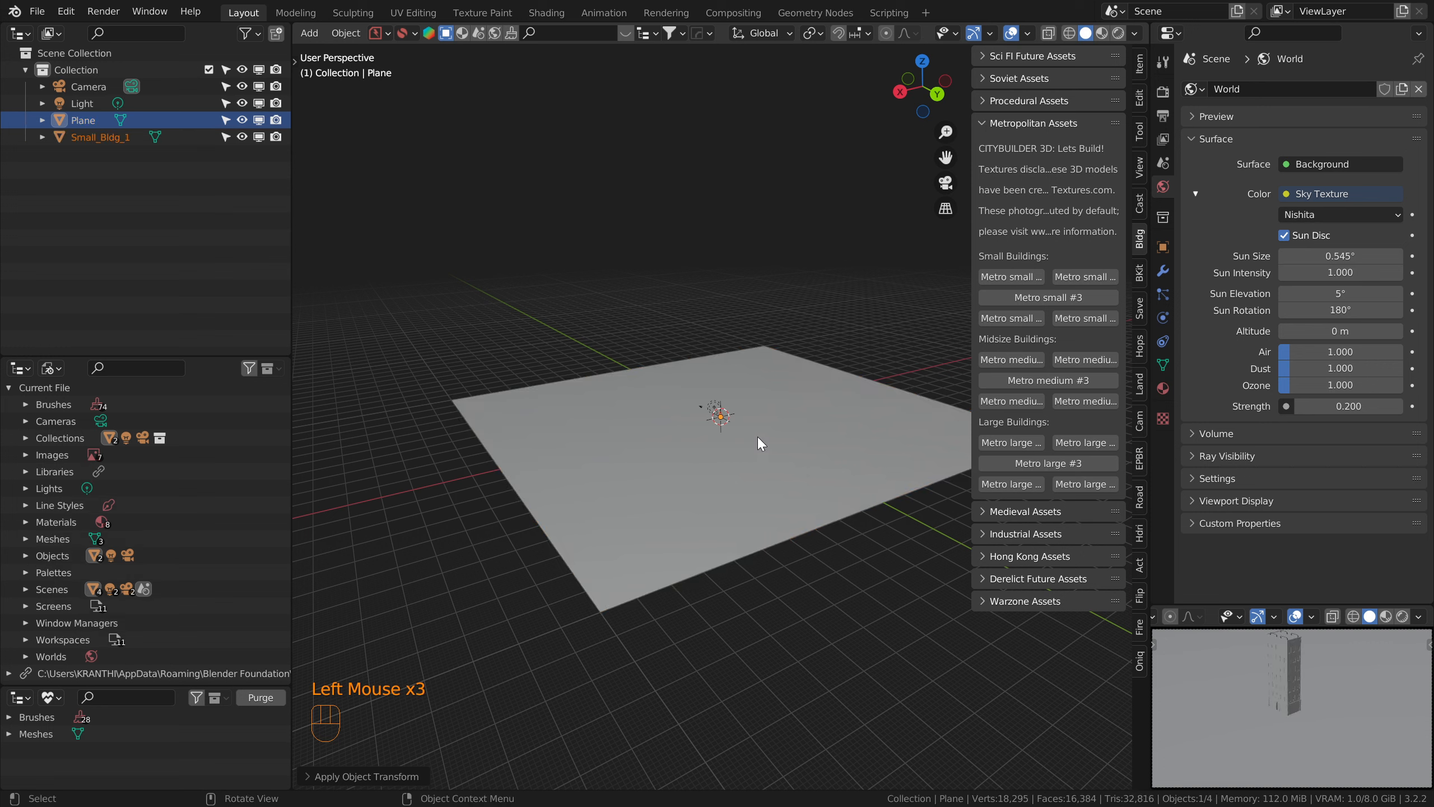
pyautogui.press('g')
pyautogui.press('x')
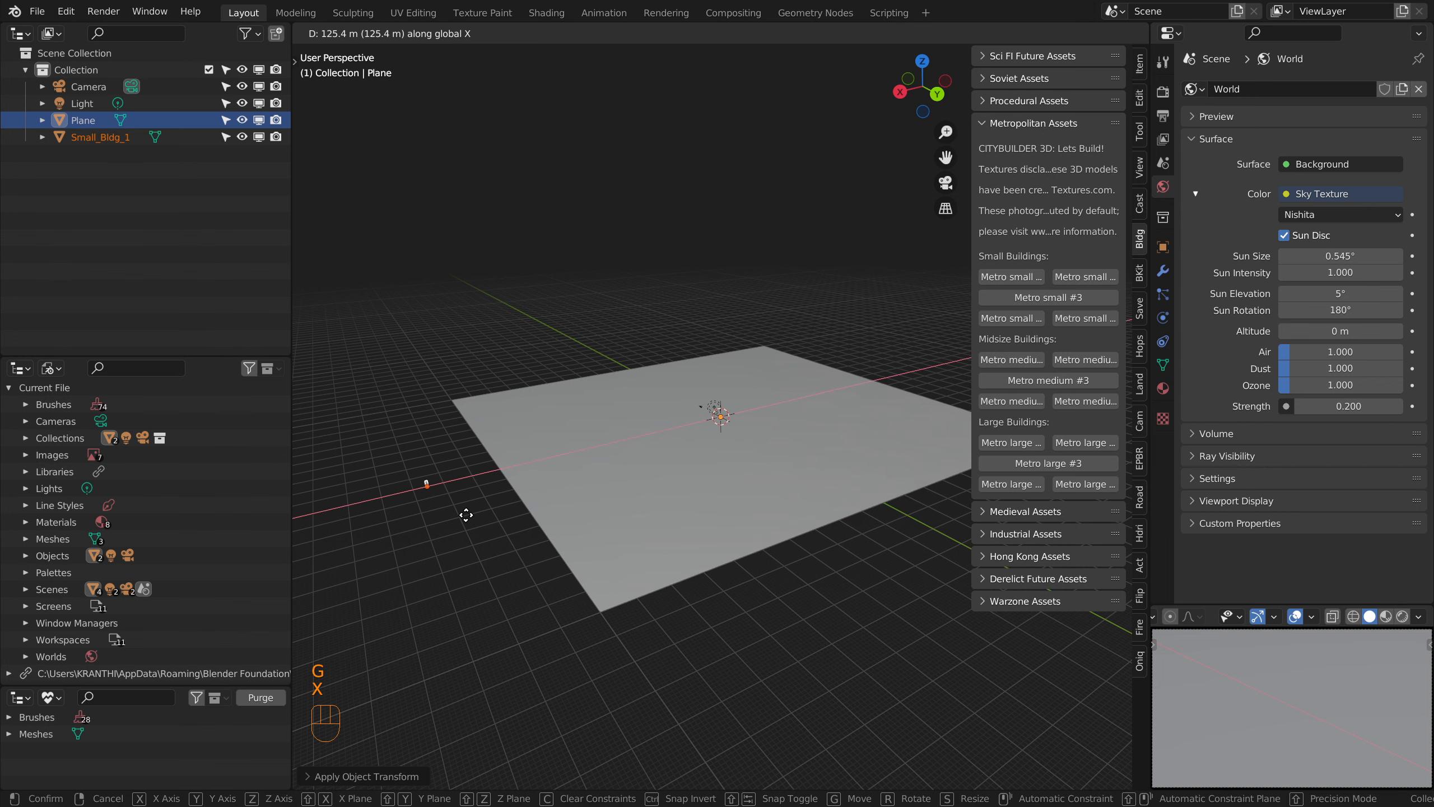
pyautogui.click(466, 515)
# Step: Inspect the building up close in rendered shading, then return to solid shading
pyautogui.press('KP_Decimal')
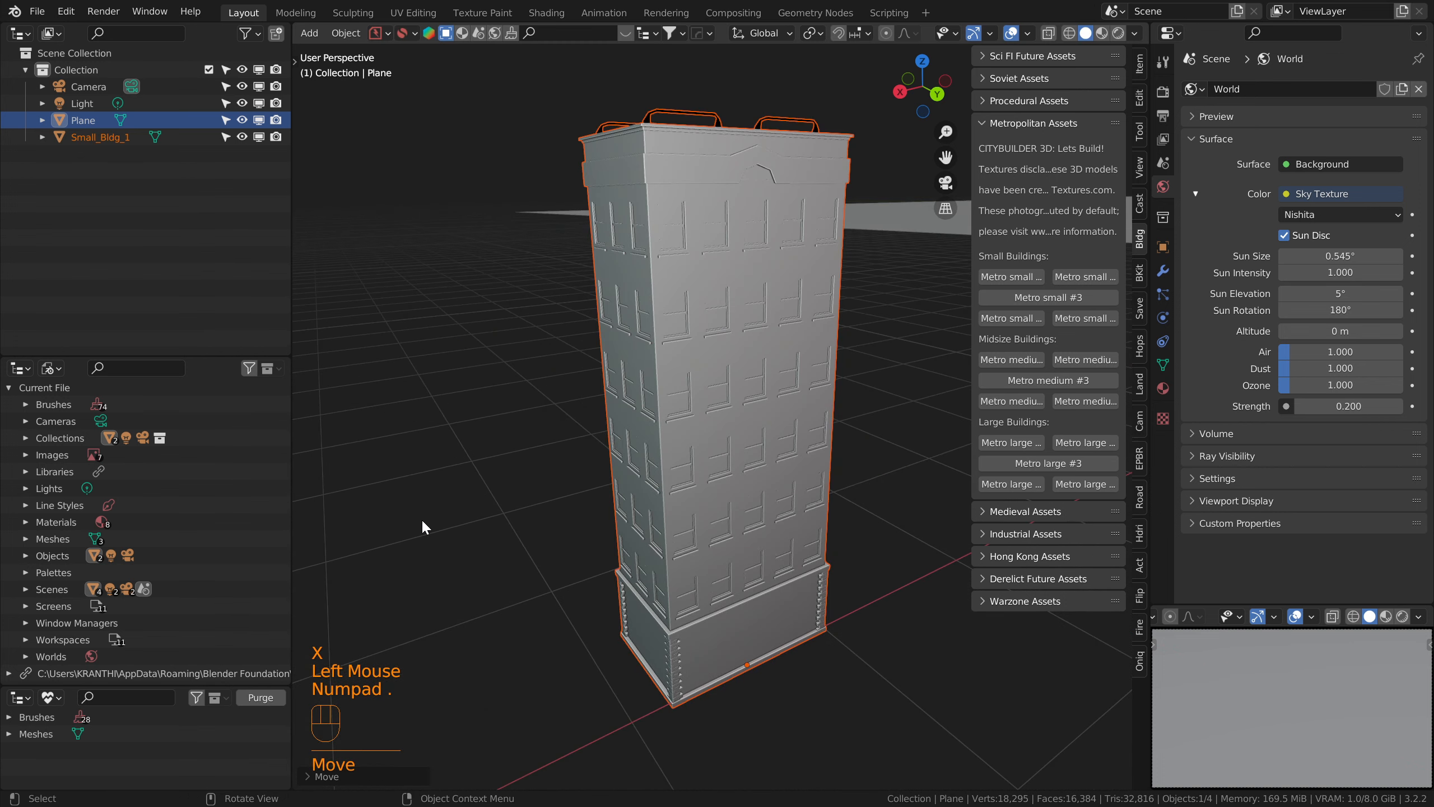
pyautogui.click(692, 407)
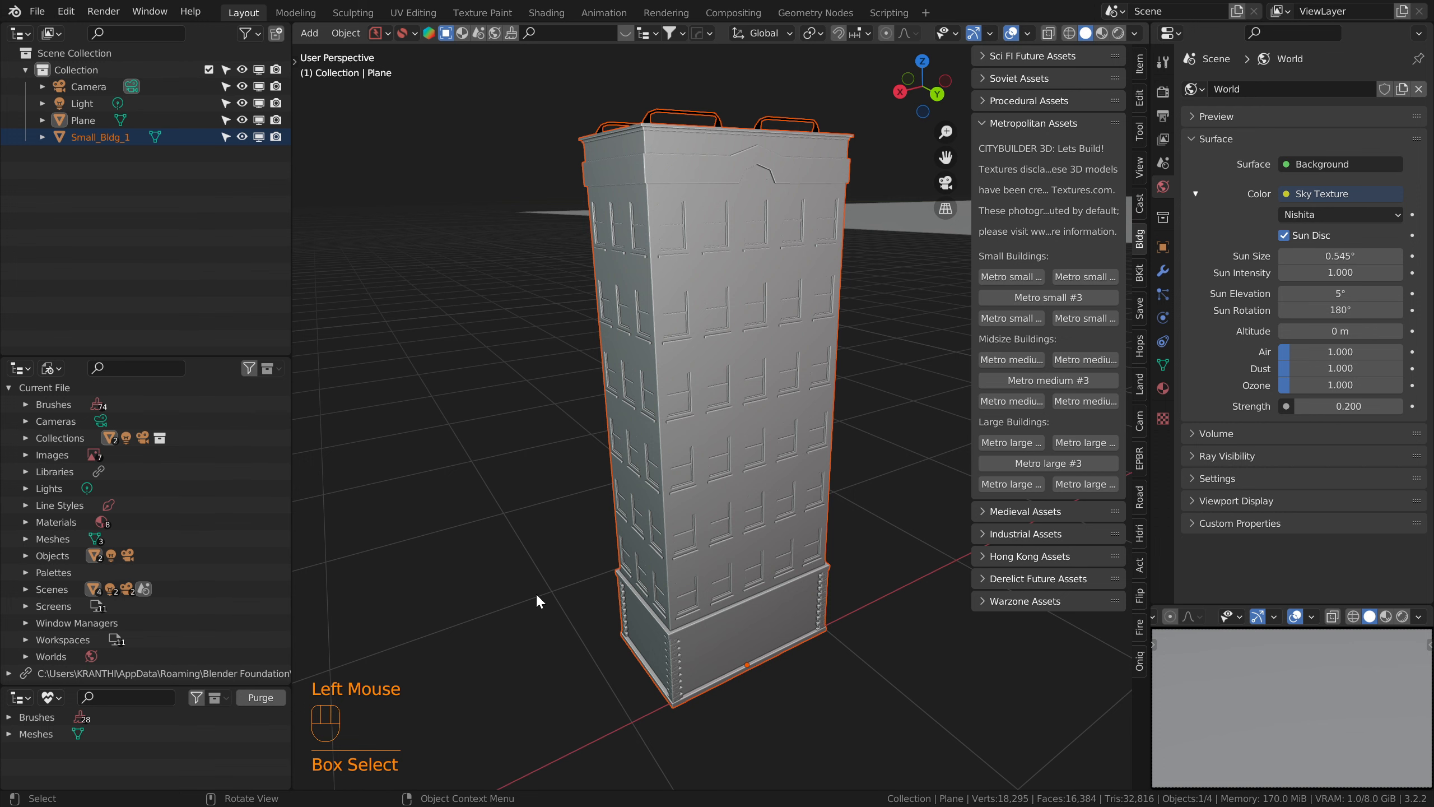
pyautogui.scroll(-5, 539, 597)
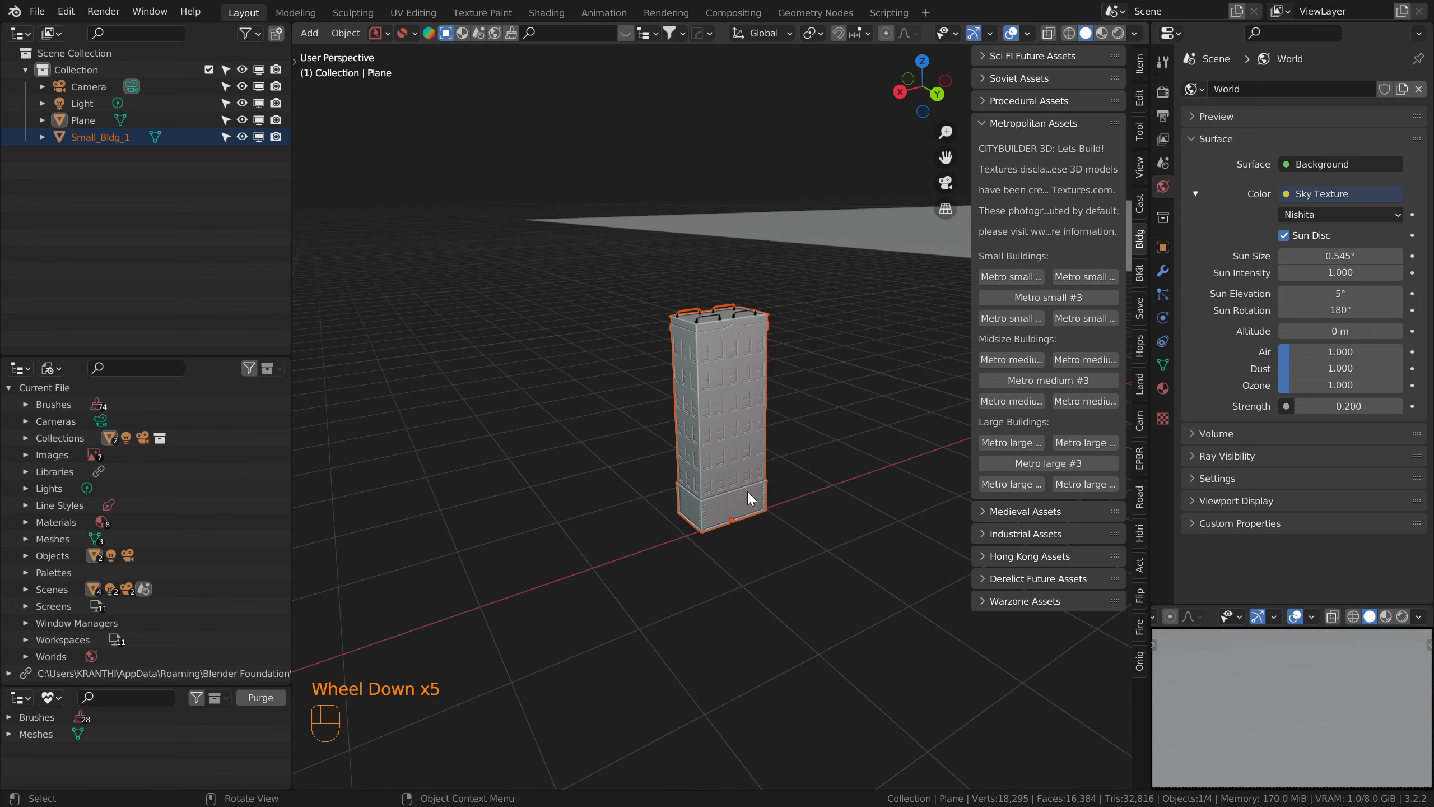
pyautogui.click(1119, 32)
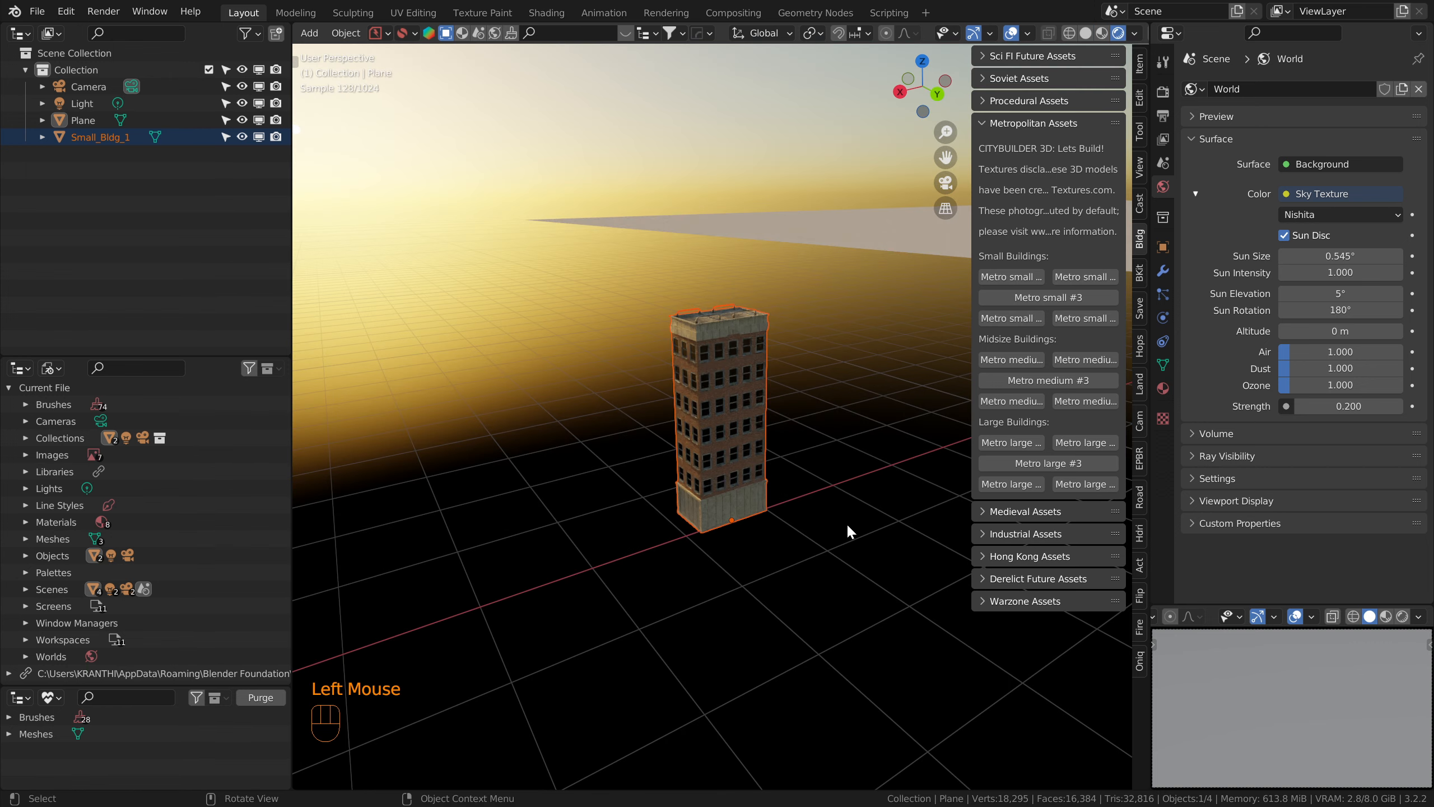
pyautogui.click(1085, 32)
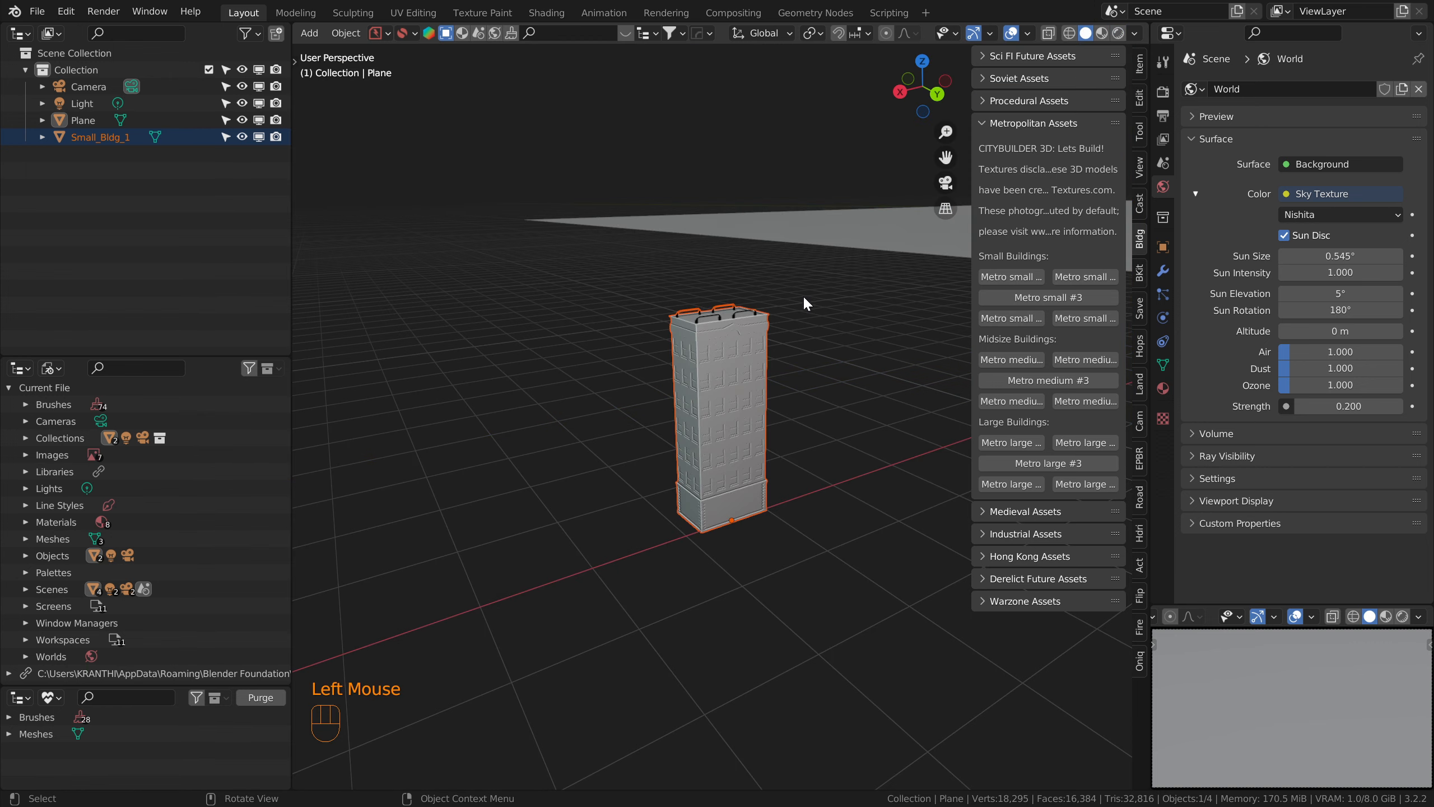
# Step: Set the snap target to Vertex and enable snapping
pyautogui.scroll(-3, 760, 397)
pyautogui.moveTo(760, 396); pyautogui.dragTo(586, 483, button='middle')
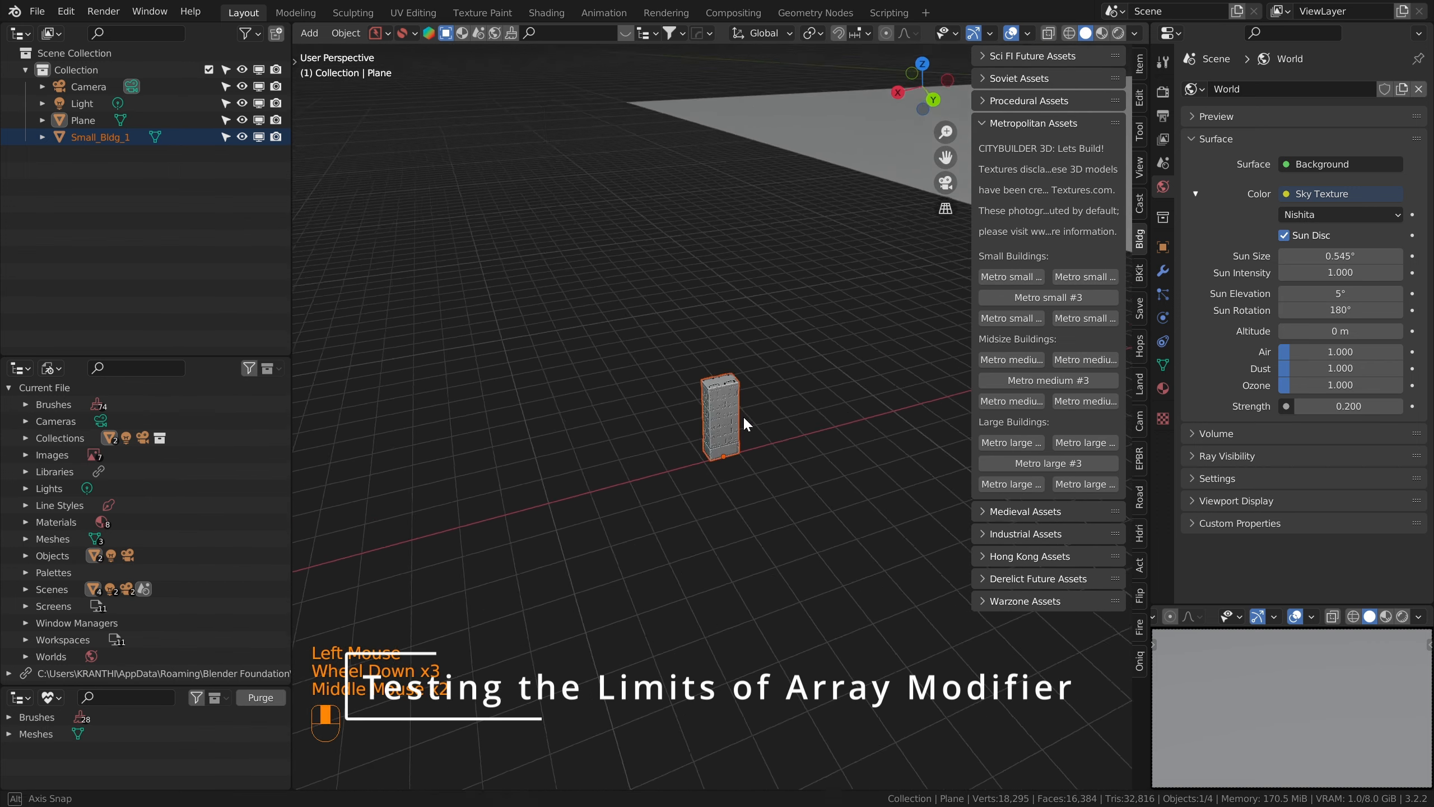
pyautogui.moveTo(743, 414); pyautogui.dragTo(777, 410, button='middle')
pyautogui.keyDown('shift'); pyautogui.moveTo(777, 411); pyautogui.dragTo(590, 487, button='middle'); pyautogui.keyUp('shift')
pyautogui.scroll(-9, 682, 498)
pyautogui.keyDown('shift'); pyautogui.moveTo(804, 460); pyautogui.dragTo(720, 459, button='middle'); pyautogui.keyUp('shift')
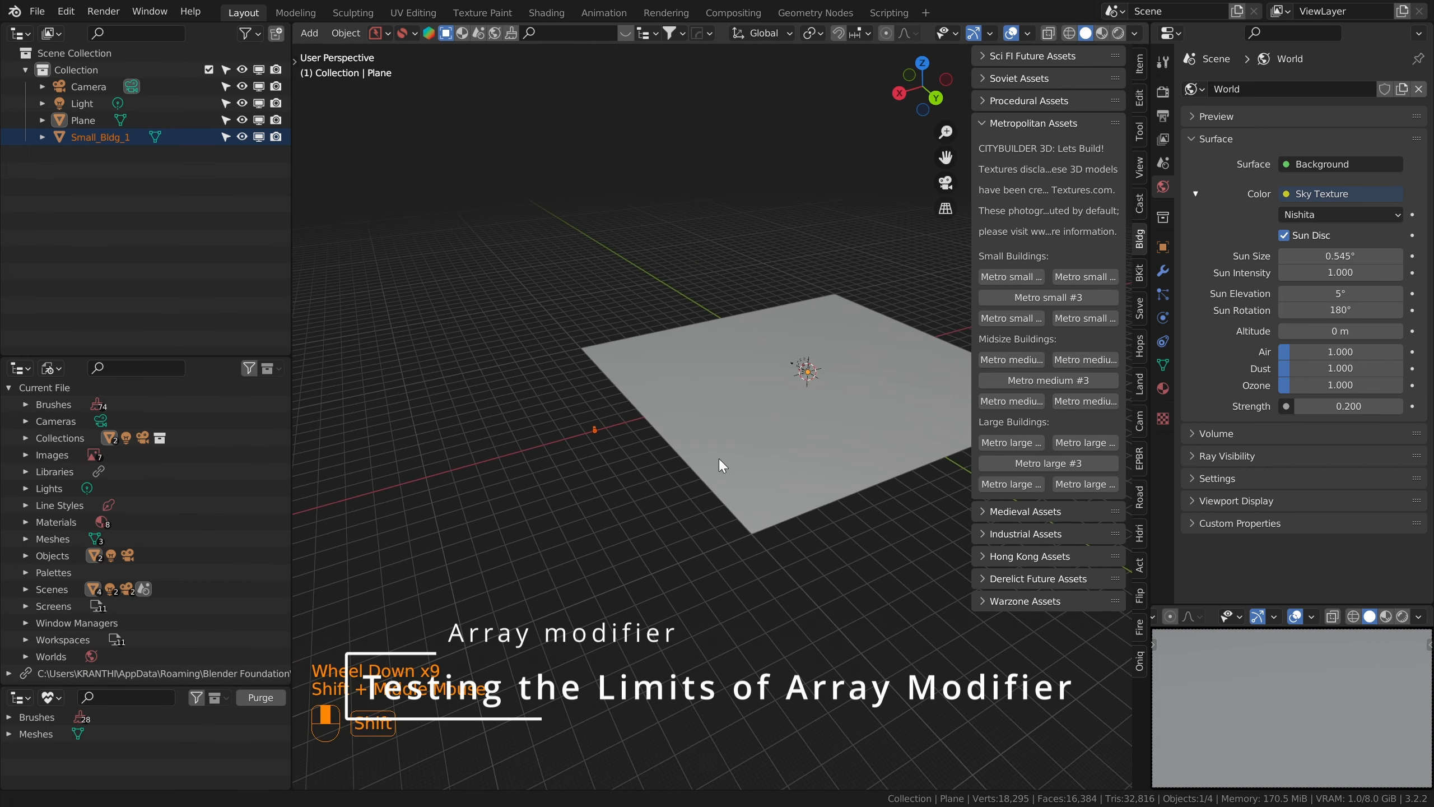
pyautogui.click(869, 34)
pyautogui.click(834, 98)
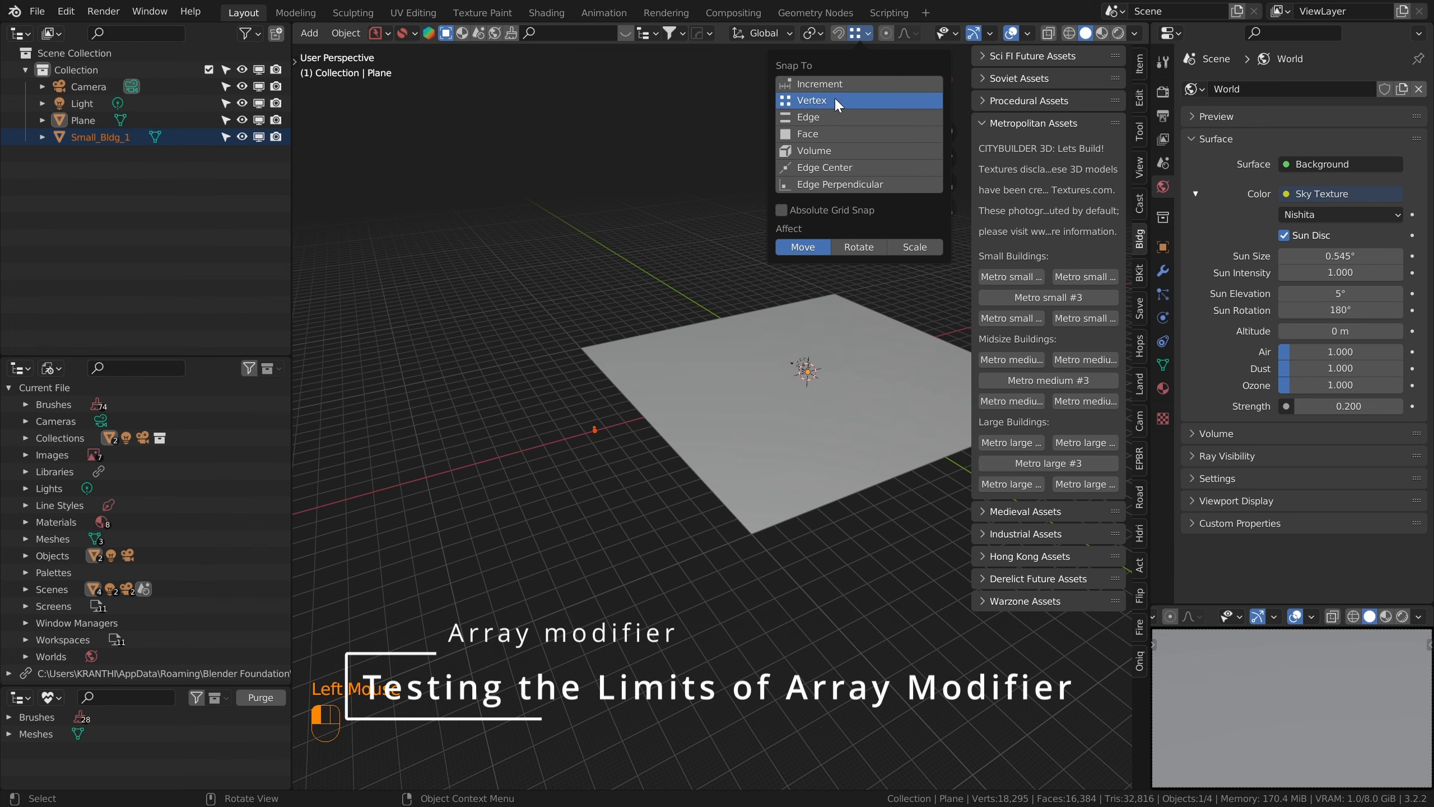
pyautogui.click(839, 32)
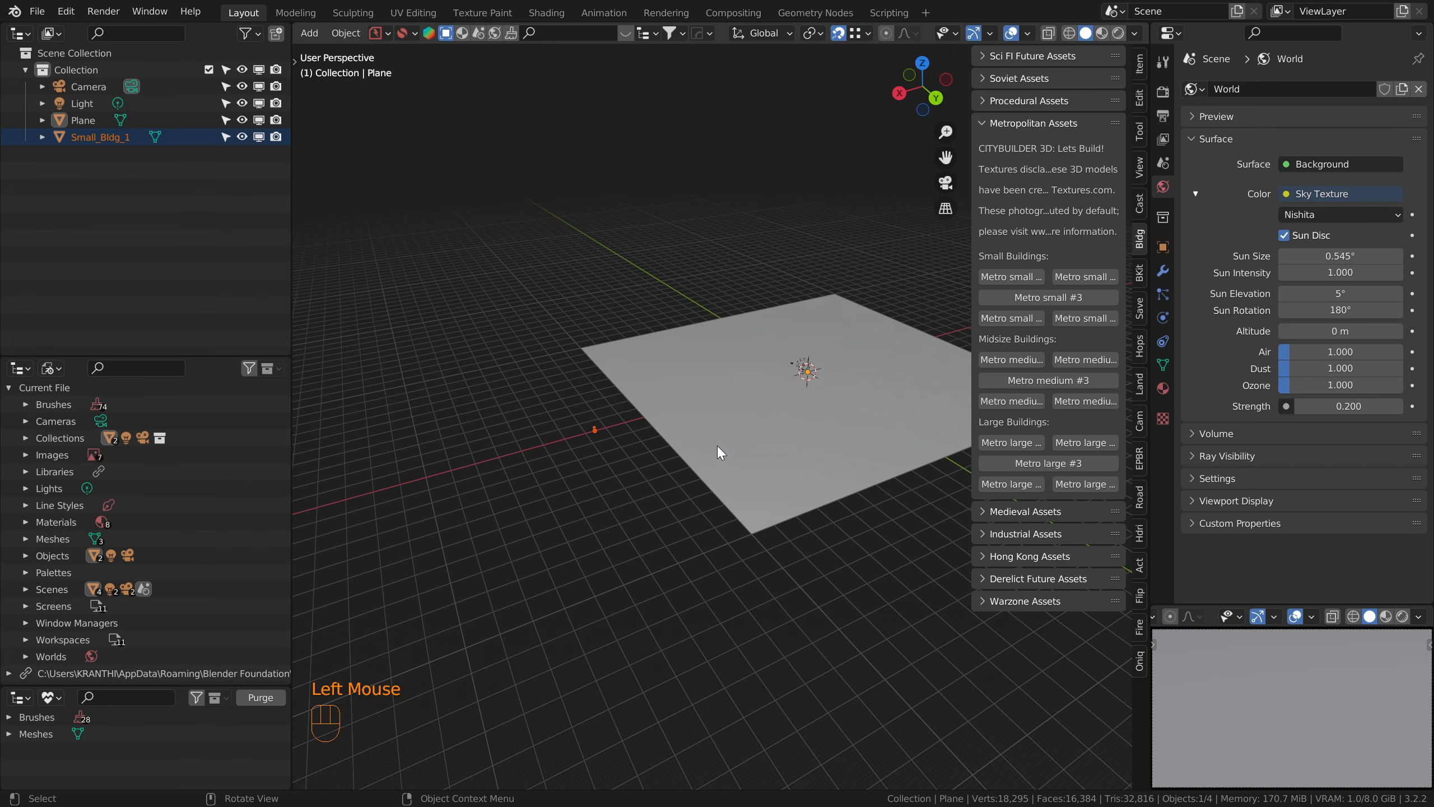
# Step: Move the building in top view so it snaps into the plane's positive X, positive Y corner
pyautogui.press('KP_7')
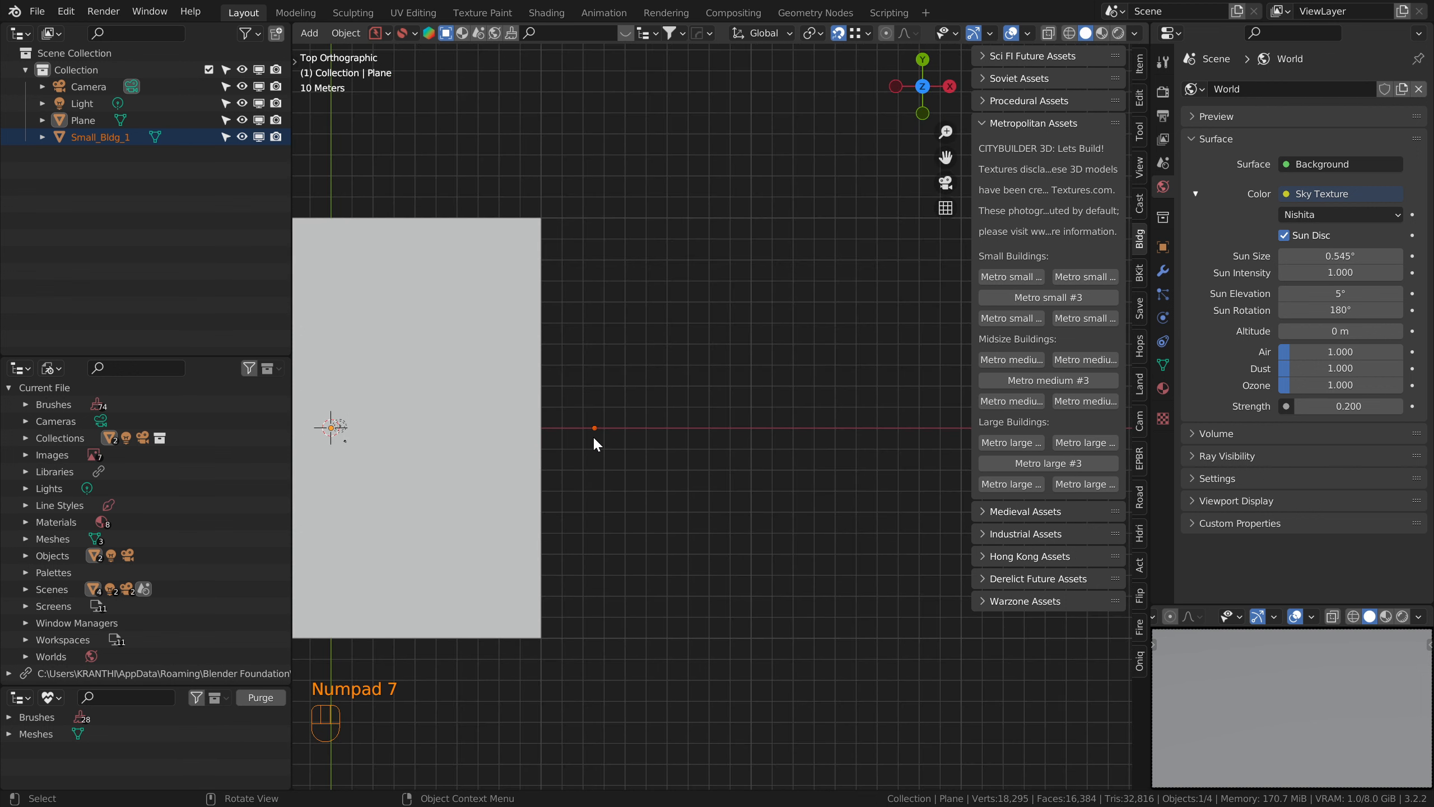
pyautogui.press('g')
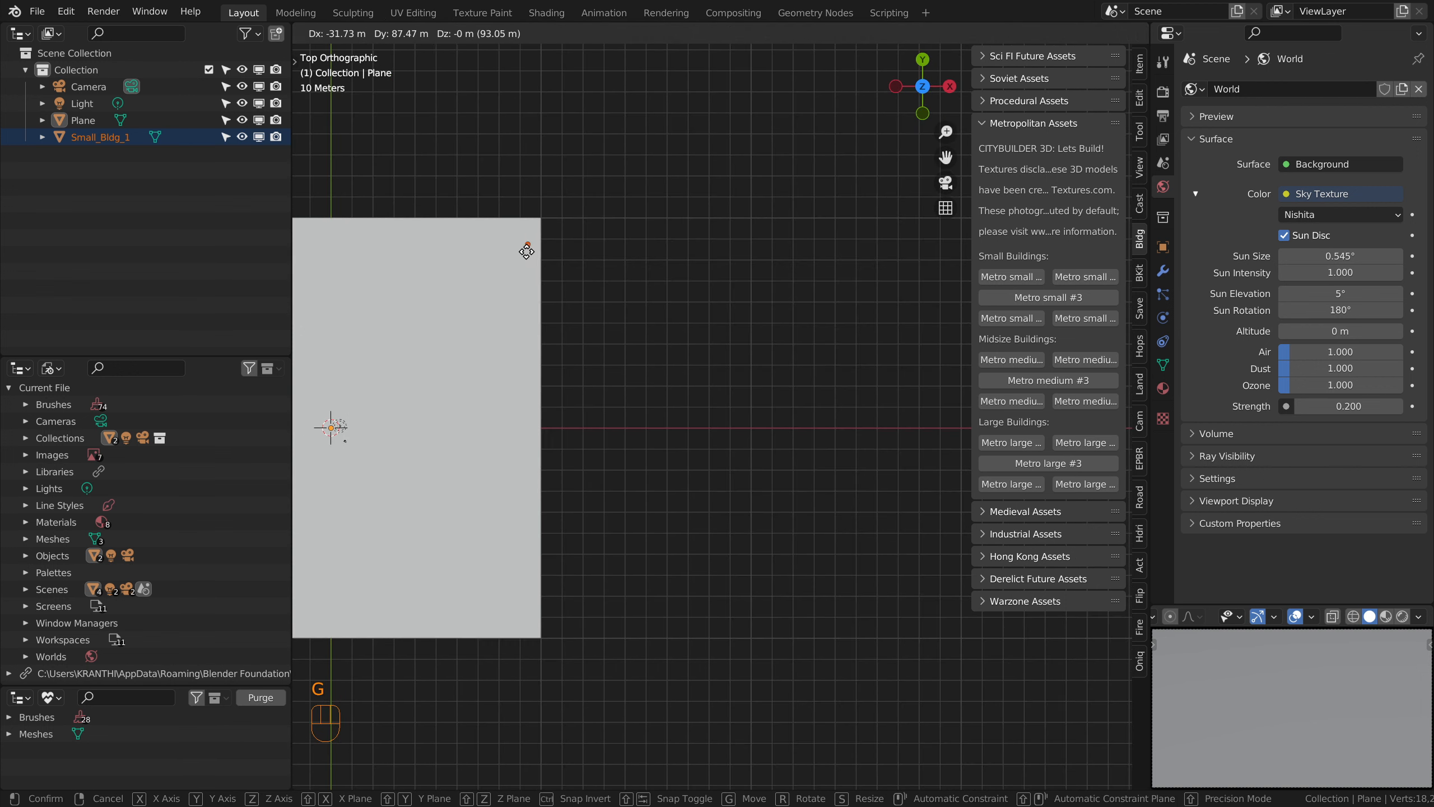
pyautogui.click(535, 238)
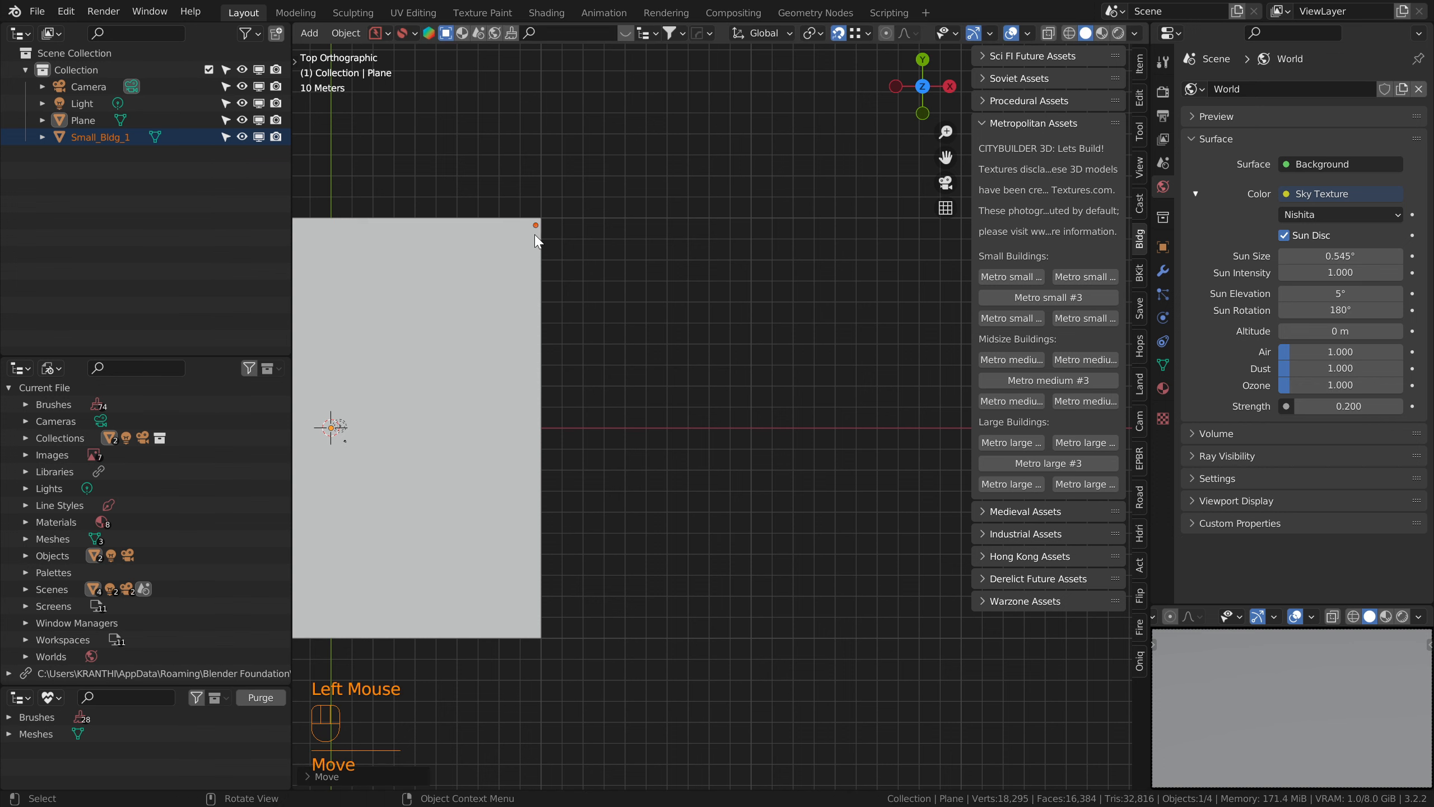
pyautogui.press('KP_Decimal')
pyautogui.scroll(-3, 534, 236)
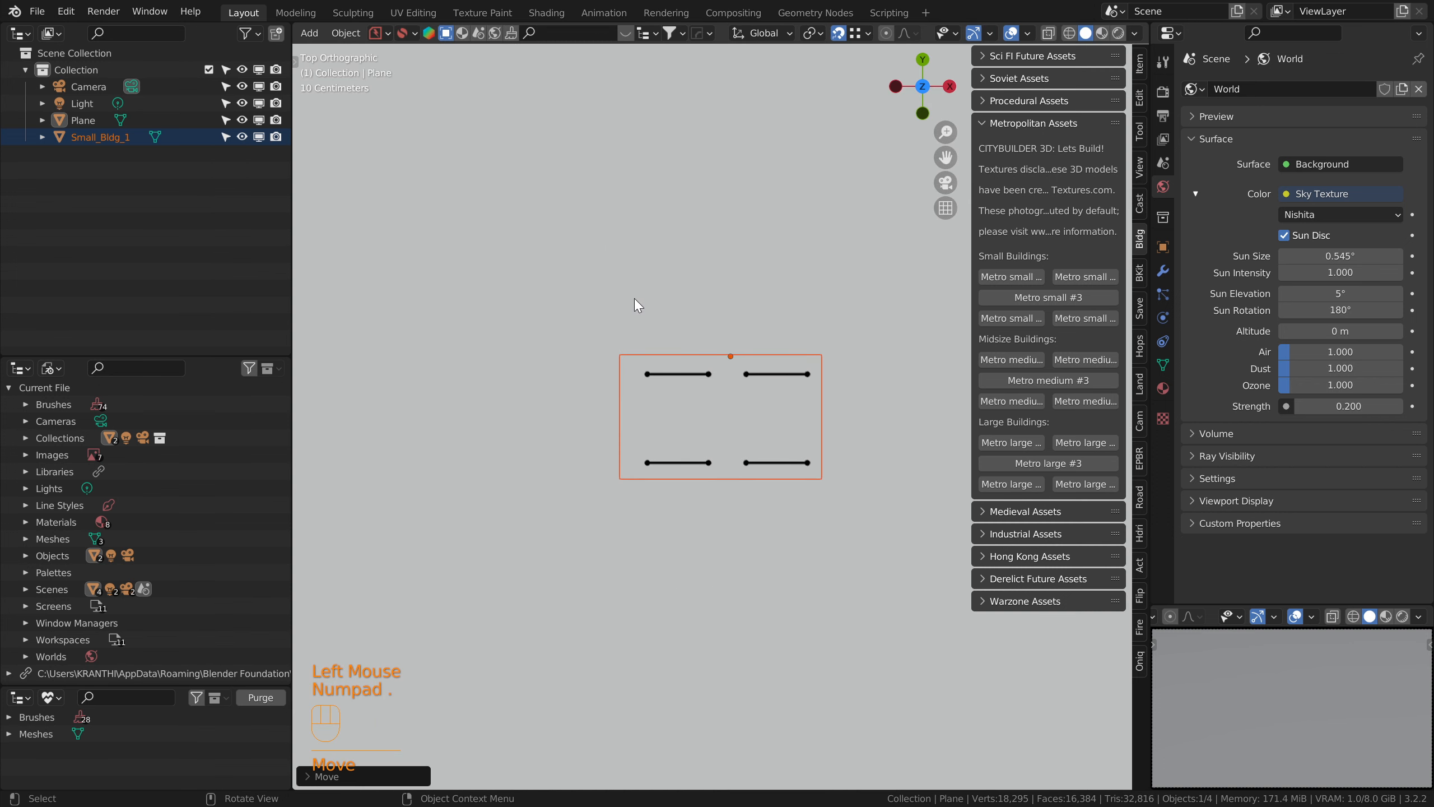
pyautogui.press('n')
pyautogui.press('g')
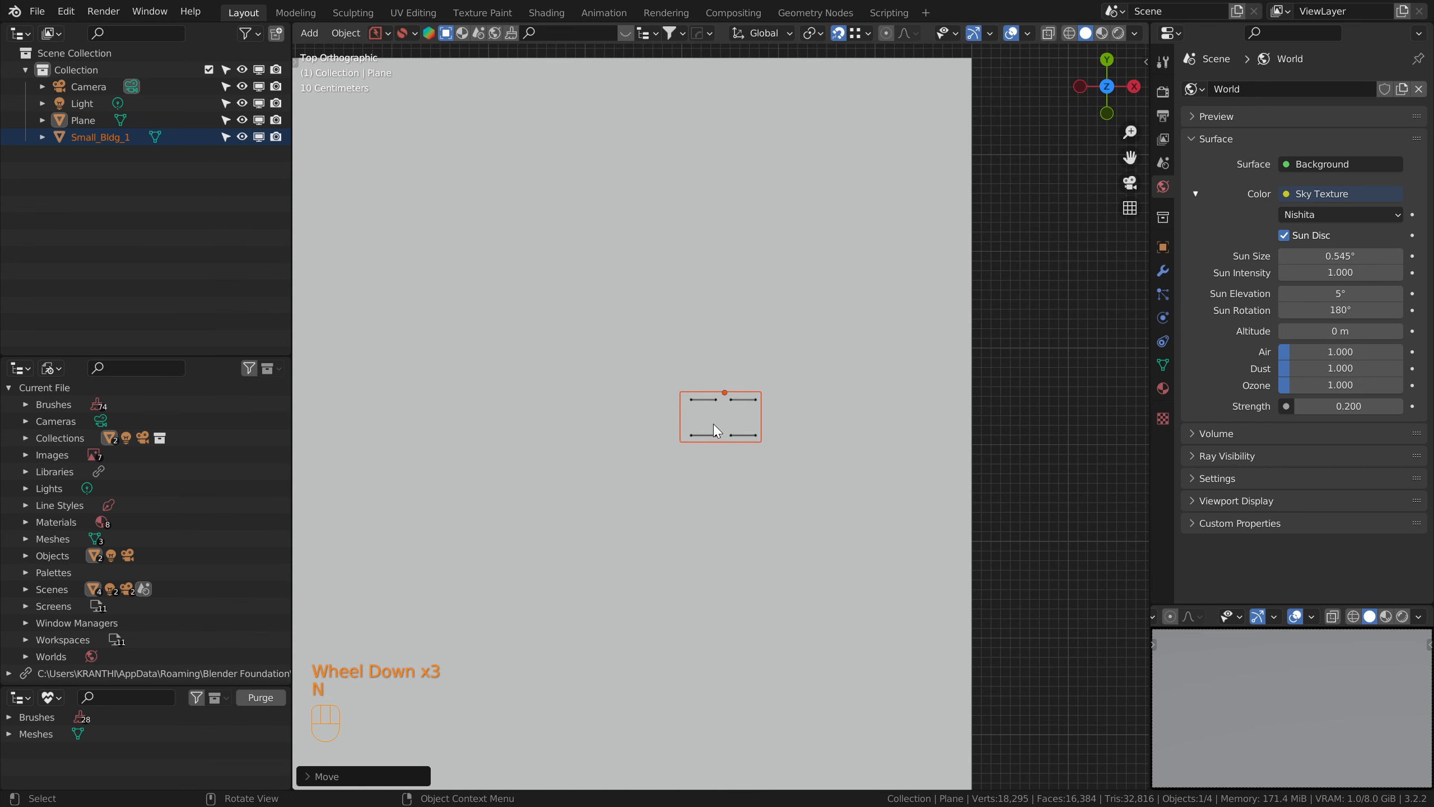
pyautogui.click(915, 94)
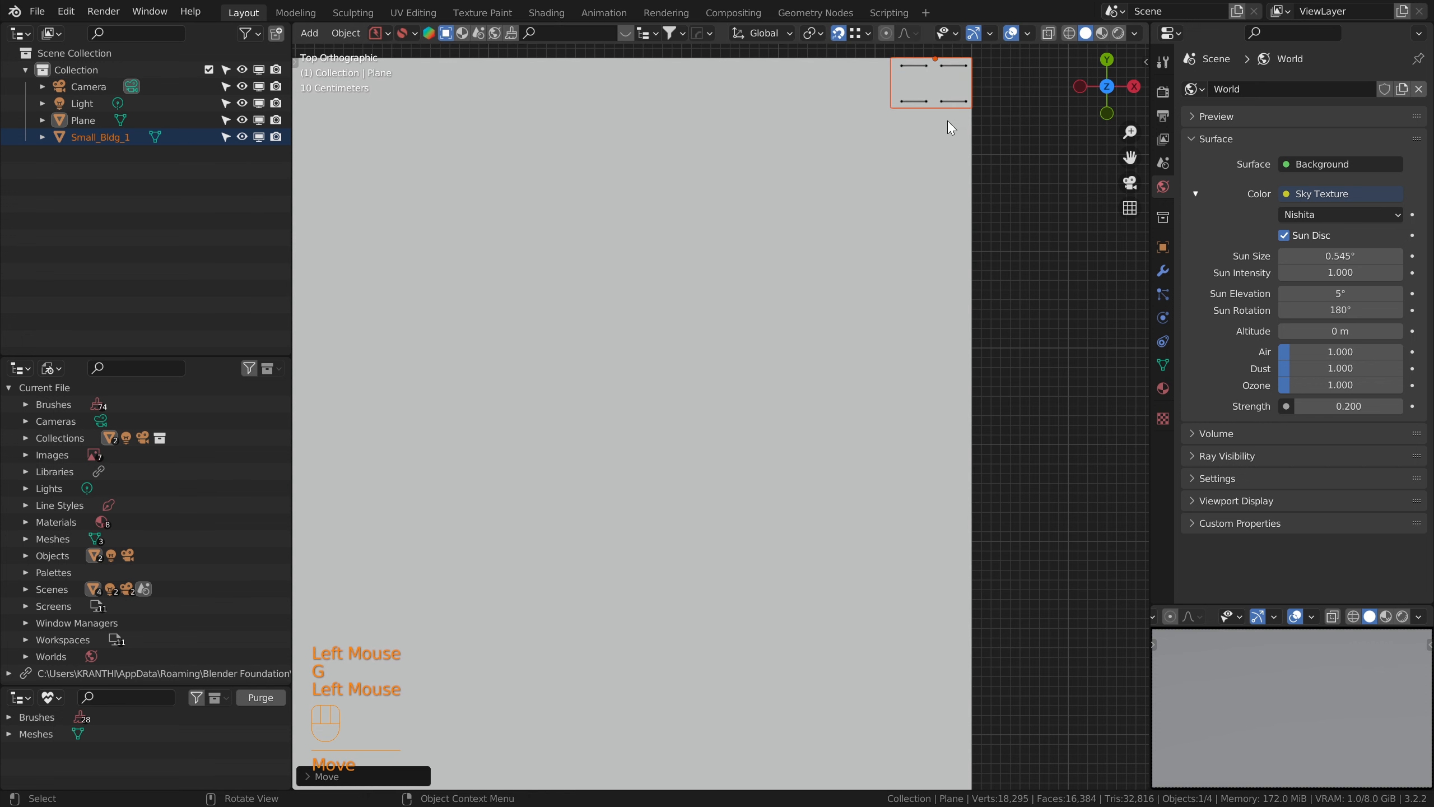
# Step: Change the small secondary viewport to a text editor and write "We need 100x100 array" and "Total of 10000 buildings" on two lines
pyautogui.scroll(-3, 923, 223)
pyautogui.moveTo(723, 424); pyautogui.dragTo(745, 373, button='middle')
pyautogui.scroll(-2, 745, 362)
pyautogui.keyDown('shift'); pyautogui.moveTo(745, 339); pyautogui.dragTo(655, 350, button='middle'); pyautogui.keyUp('shift')
pyautogui.keyDown('shift'); pyautogui.moveTo(655, 350); pyautogui.dragTo(708, 367, button='middle'); pyautogui.keyUp('shift')
pyautogui.scroll(-4, 708, 368)
pyautogui.moveTo(1257, 616); pyautogui.dragTo(1167, 622, button='middle')
pyautogui.click(1167, 618)
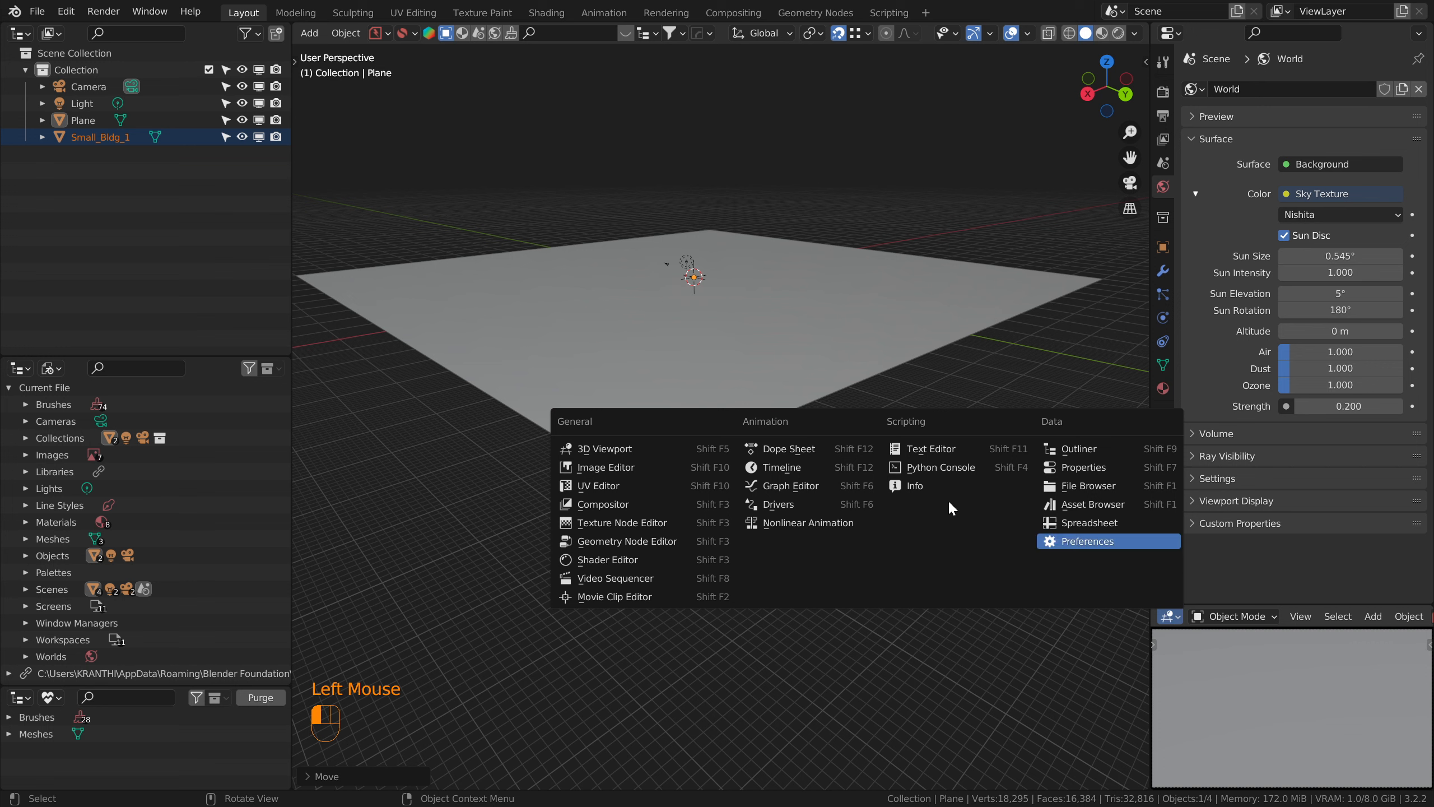
pyautogui.click(930, 449)
pyautogui.write('We need 100x100 array')
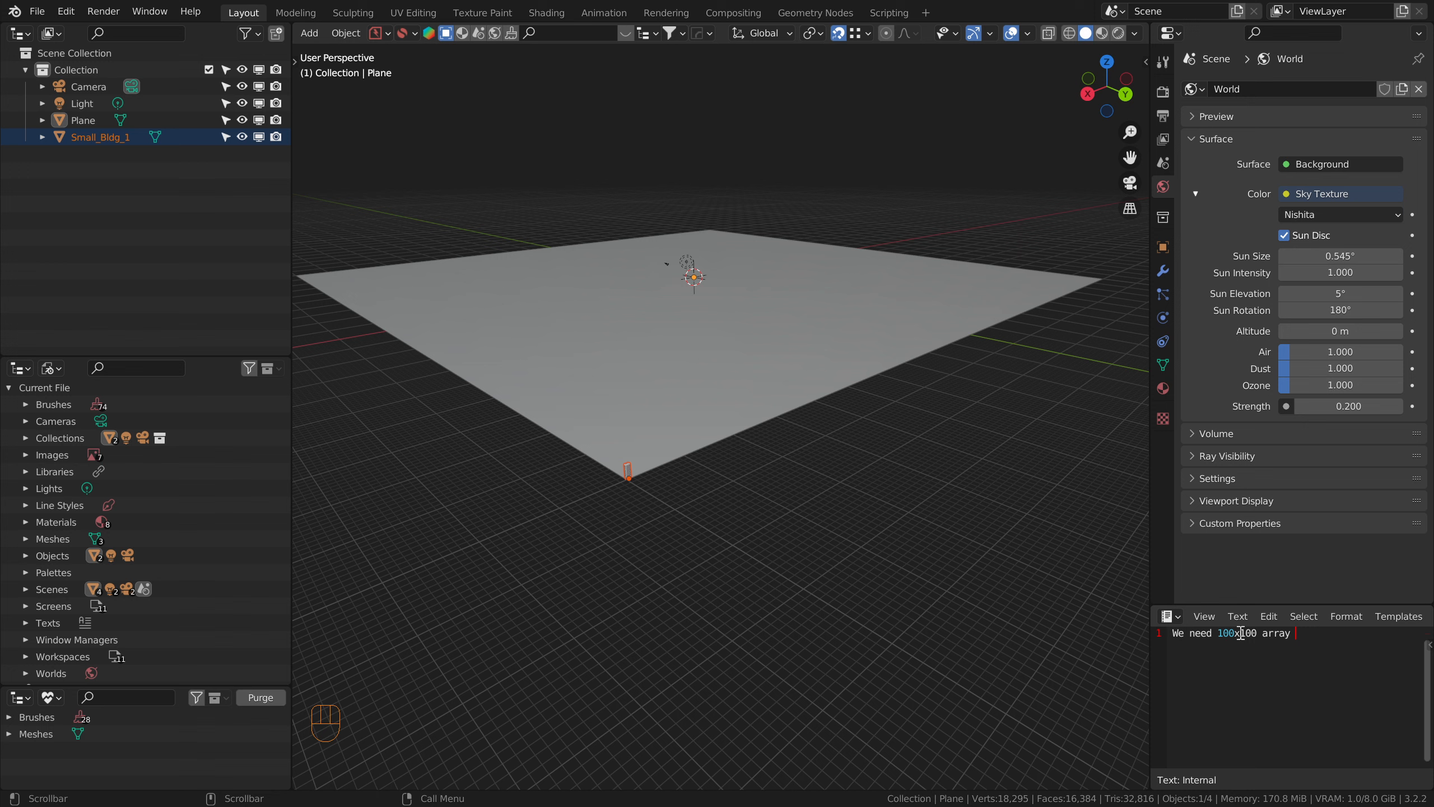
pyautogui.press('Return')
pyautogui.write('Total of 10000 buildings')
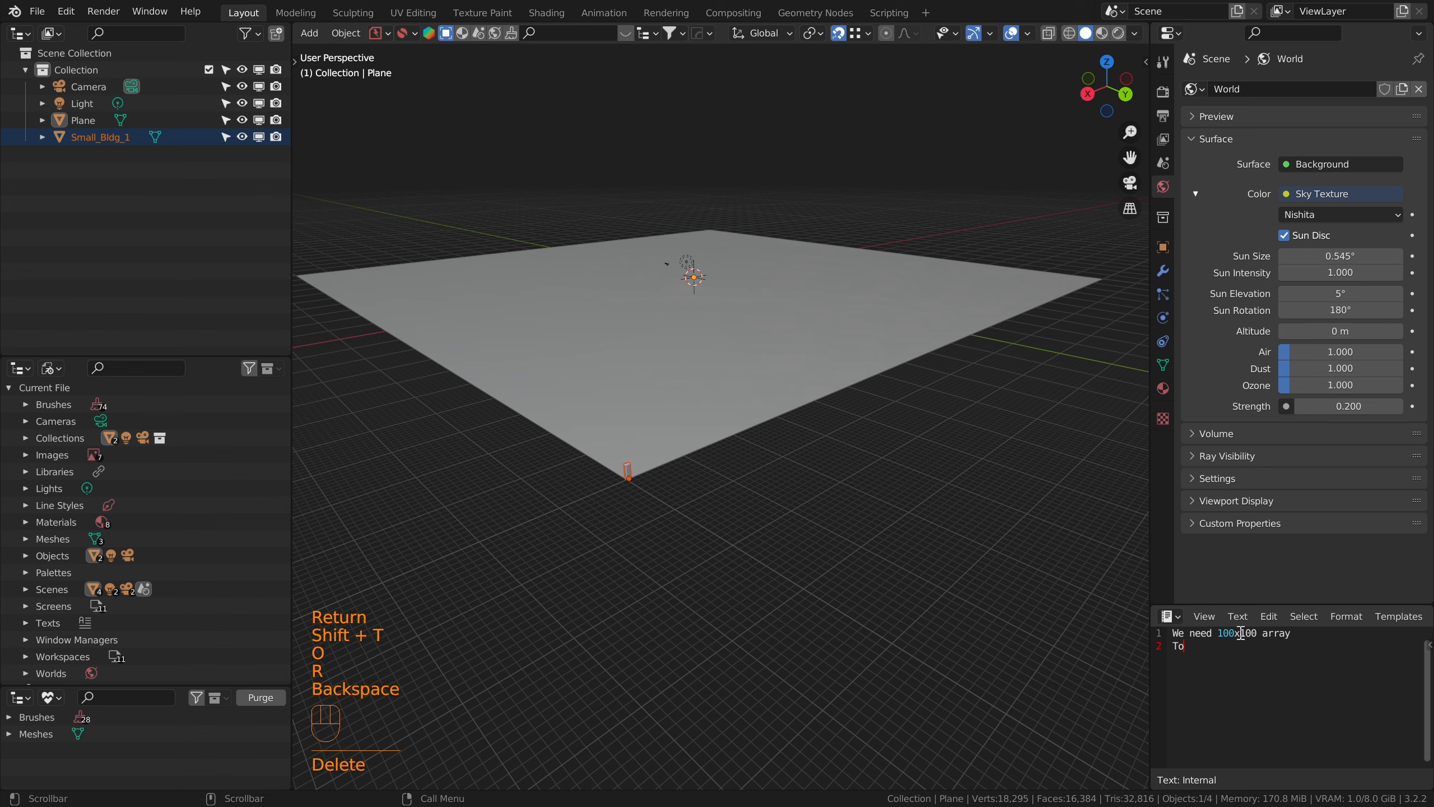
# Step: Select the building at the plane's corner and add an Array modifier to it
pyautogui.click(629, 473)
pyautogui.click(628, 467)
pyautogui.scroll(4, 625, 471)
pyautogui.moveTo(545, 520); pyautogui.dragTo(553, 498, button='middle')
pyautogui.scroll(1, 552, 499)
pyautogui.keyDown('shift'); pyautogui.moveTo(552, 498); pyautogui.dragTo(760, 394, button='middle'); pyautogui.keyUp('shift')
pyautogui.scroll(2, 644, 454)
pyautogui.click(1158, 272)
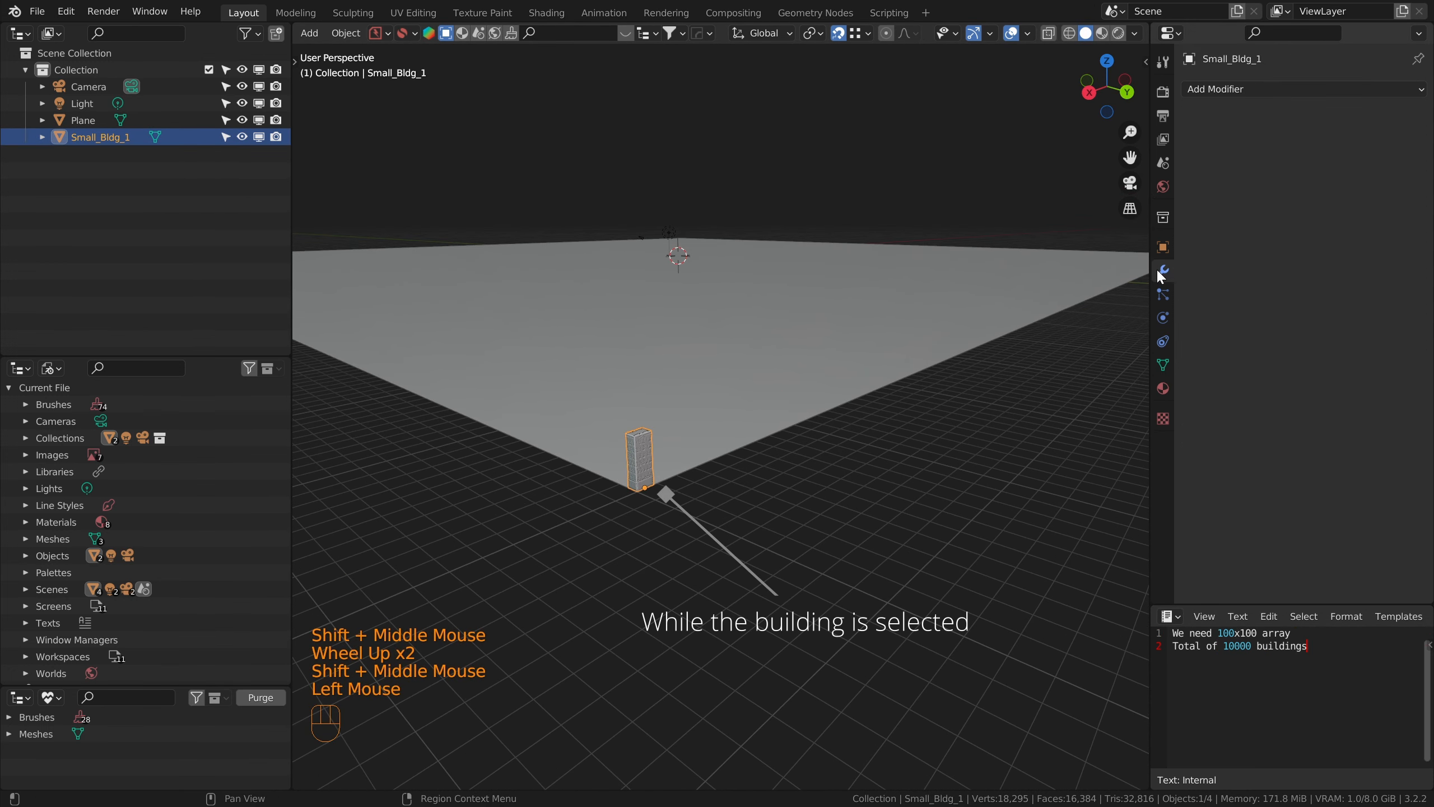
pyautogui.click(1305, 88)
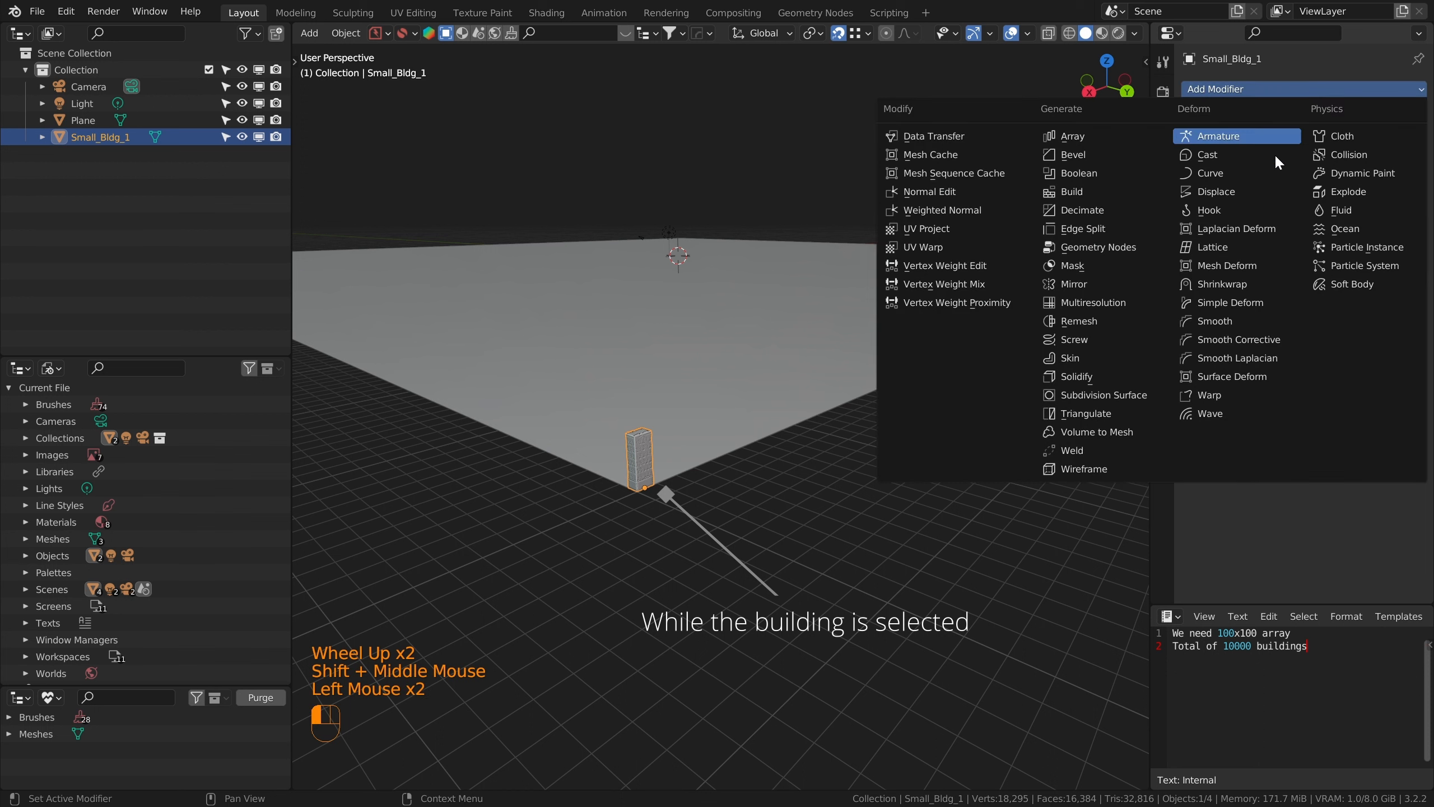
pyautogui.click(1082, 138)
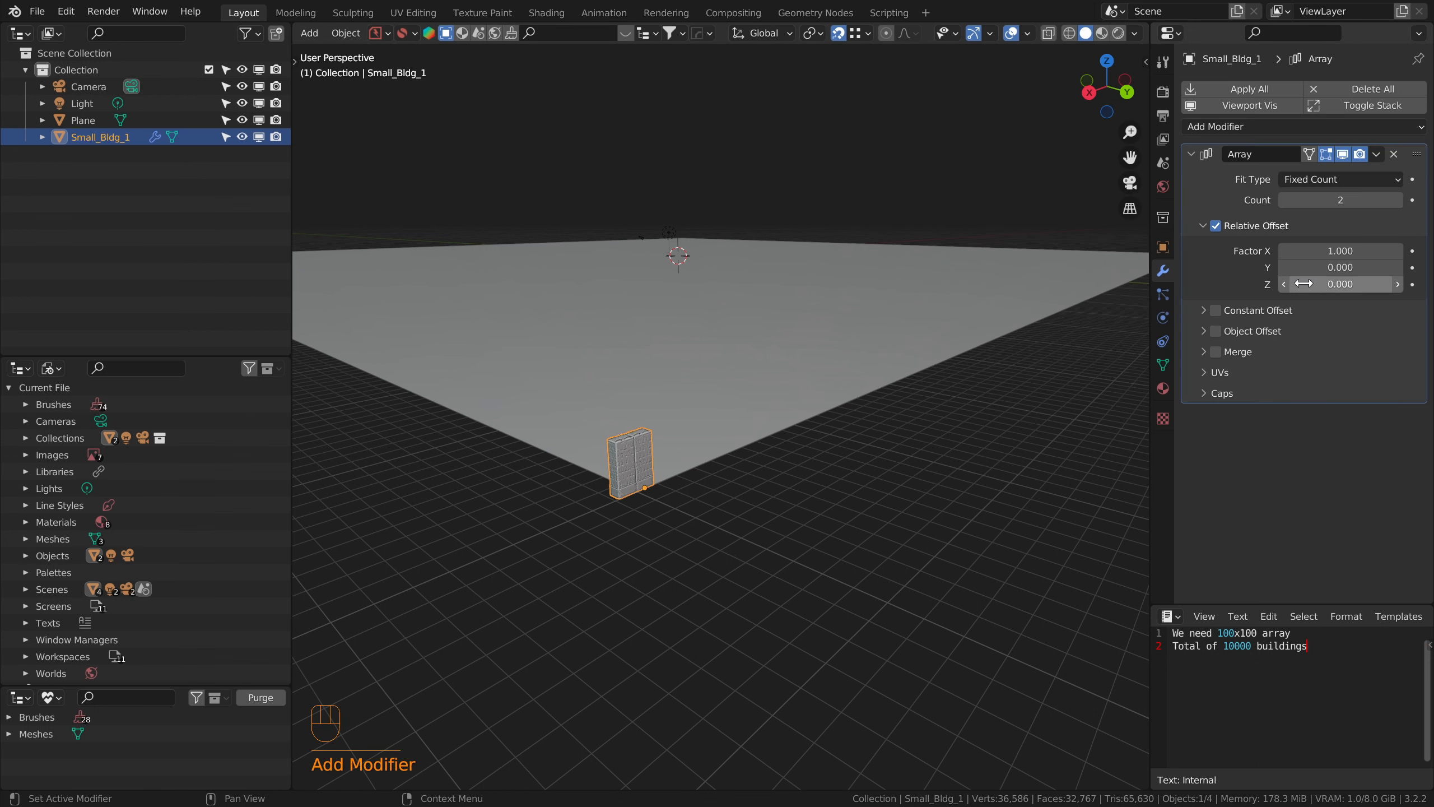
# Step: Set the Array modifier's relative offset to -2.4 in X and its count to 100
pyautogui.click(1316, 252)
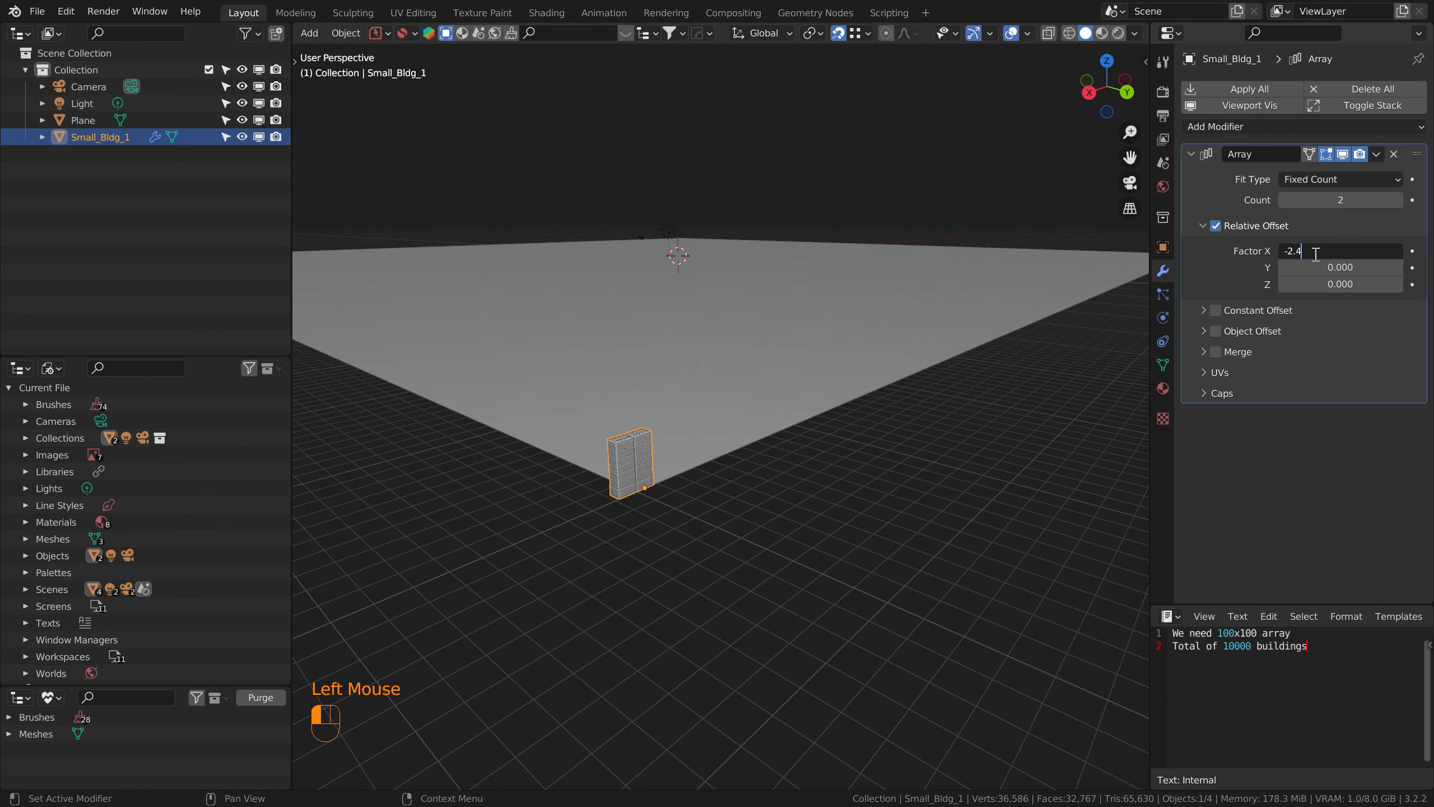
pyautogui.write('-2.4')
pyautogui.press('Return')
pyautogui.click(1336, 201)
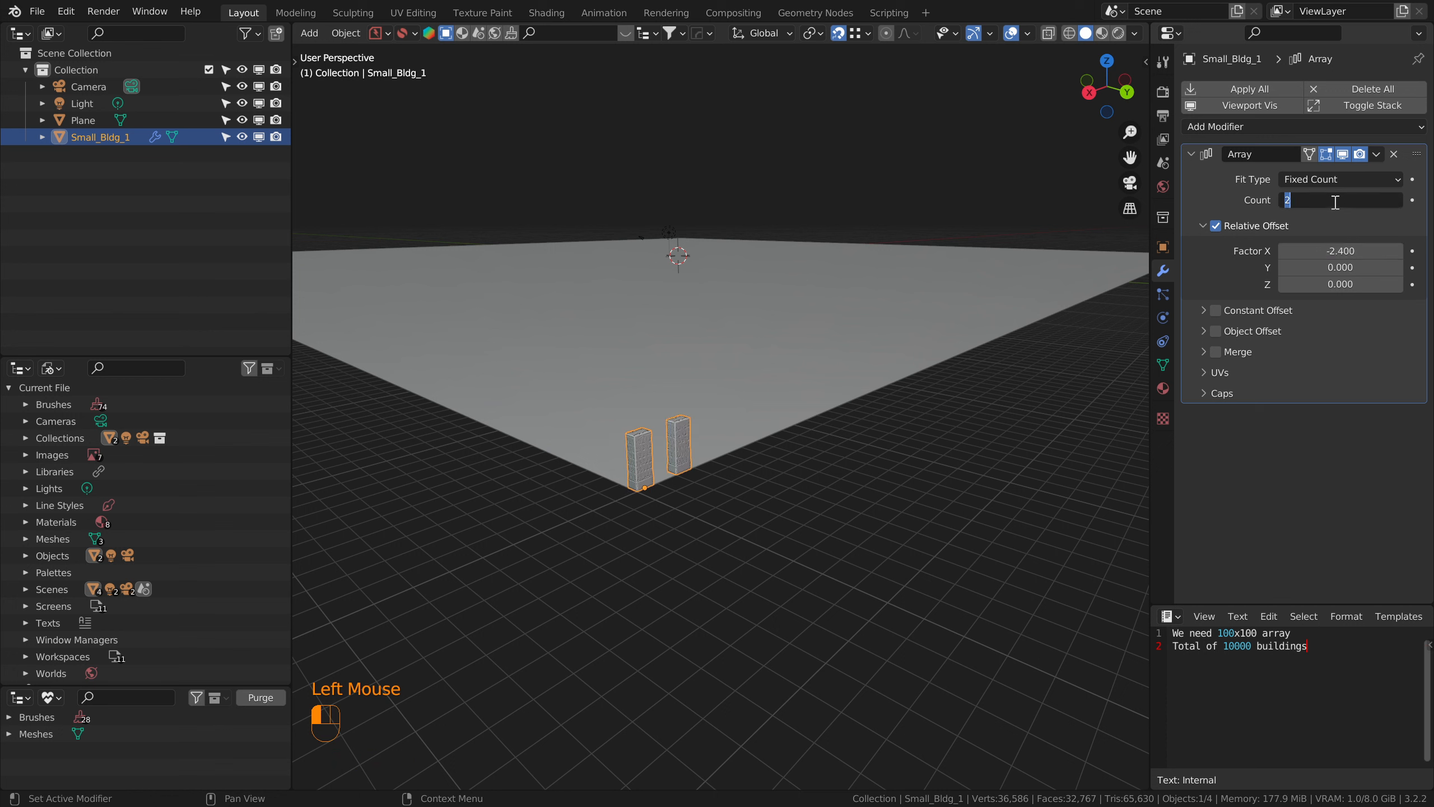
pyautogui.write('100')
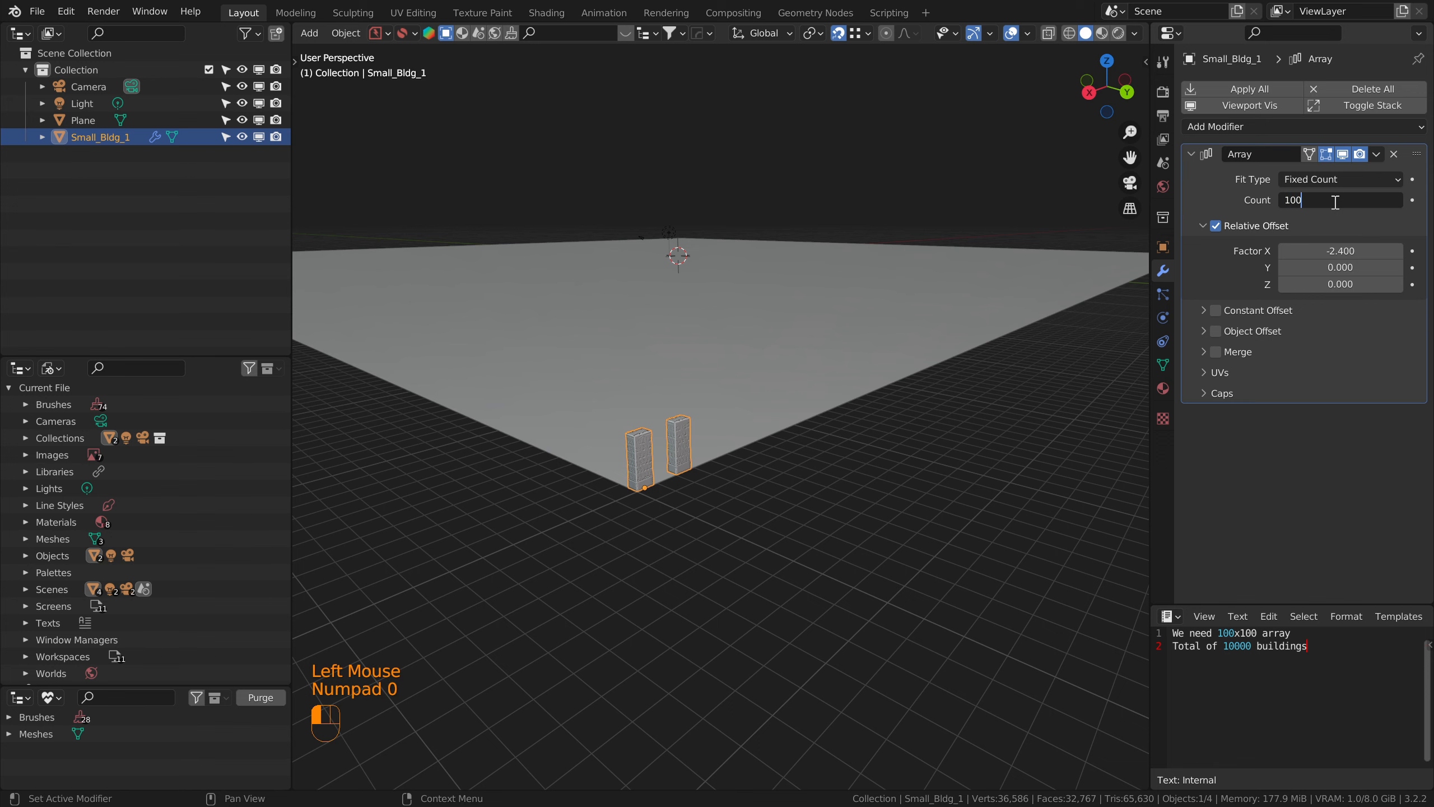
pyautogui.press('Return')
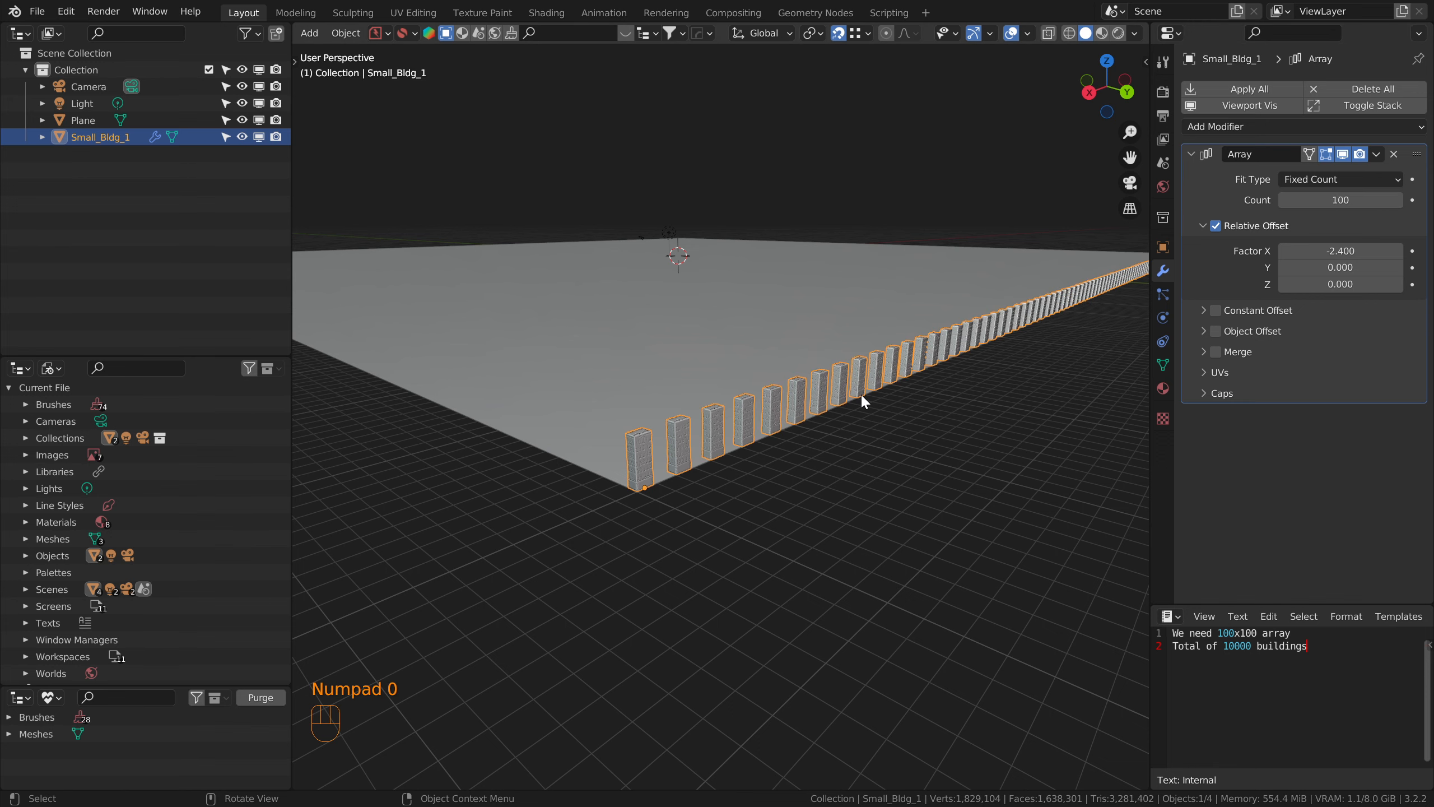
# Step: Turn on the Statistics overlay in the 3D viewport
pyautogui.scroll(-2, 861, 393)
pyautogui.keyDown('shift'); pyautogui.moveTo(887, 377); pyautogui.dragTo(1031, 24, button='middle'); pyautogui.keyUp('shift')
pyautogui.scroll(-1, 701, 425)
pyautogui.click(1027, 33)
pyautogui.click(921, 171)
pyautogui.moveTo(791, 407)
pyautogui.keyDown('shift'); pyautogui.mouseDown(button='middle')
pyautogui.moveTo(771, 414)
pyautogui.moveTo(784, 430)
pyautogui.mouseUp(button='middle'); pyautogui.keyUp('shift')
pyautogui.scroll(-3, 771, 414)
pyautogui.keyDown('shift'); pyautogui.scroll(1, 771, 415); pyautogui.keyUp('shift')
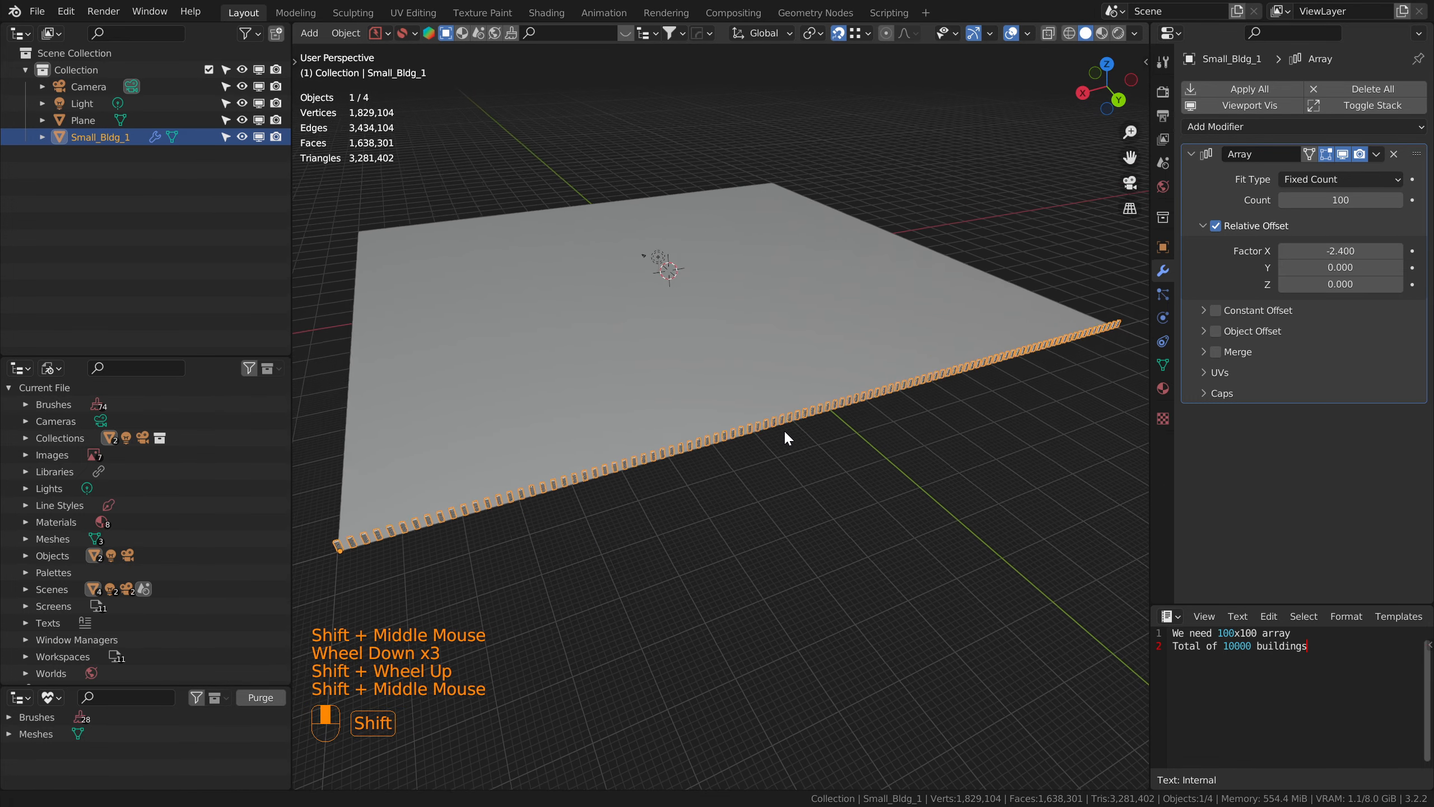
pyautogui.scroll(-2, 774, 431)
pyautogui.scroll(-1, 775, 431)
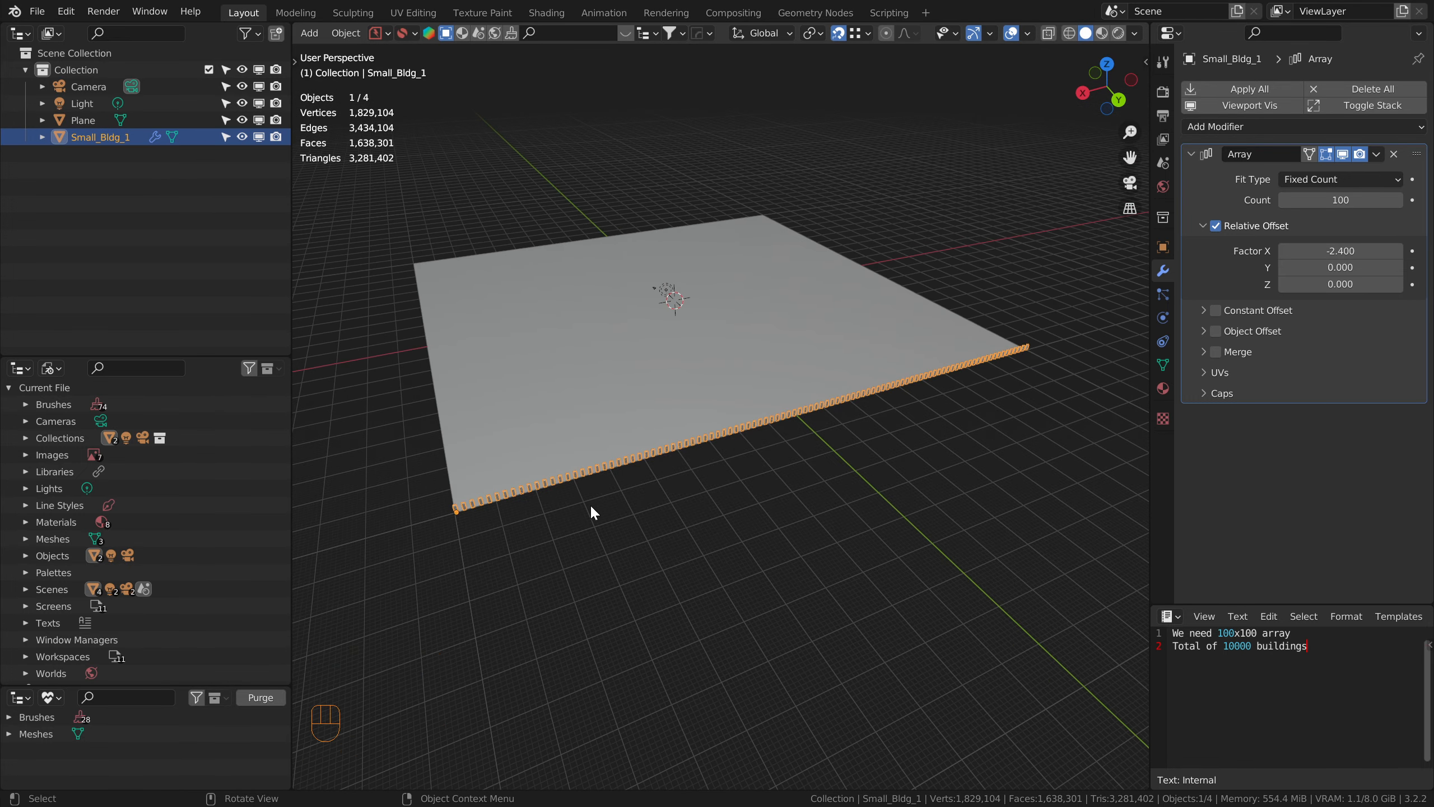
# Step: Add a second Array modifier to the building
pyautogui.keyDown('shift'); pyautogui.moveTo(663, 519); pyautogui.dragTo(633, 512, button='middle'); pyautogui.keyUp('shift')
pyautogui.moveTo(633, 511); pyautogui.dragTo(676, 480, button='middle')
pyautogui.scroll(2, 670, 521)
pyautogui.click(685, 554)
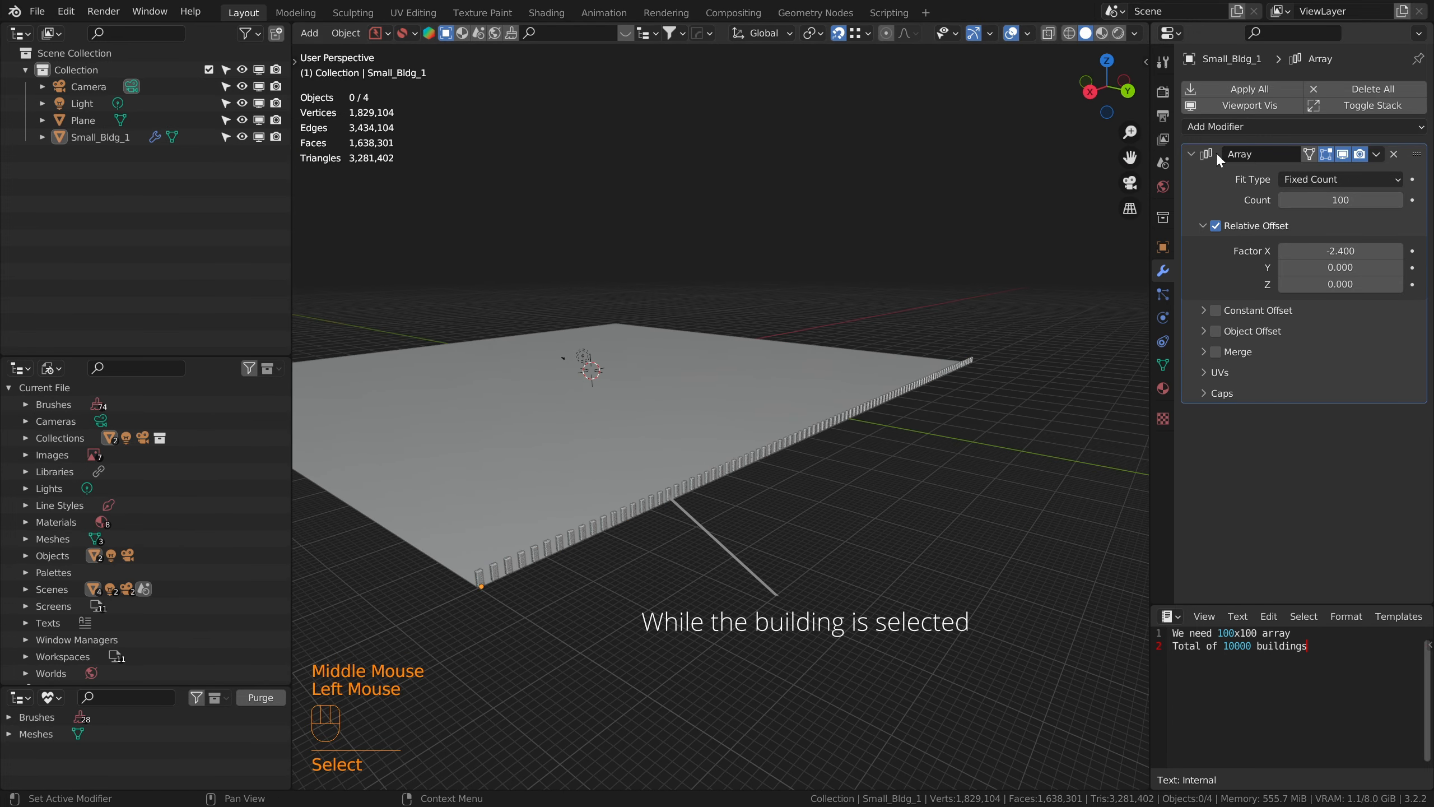
pyautogui.click(1241, 121)
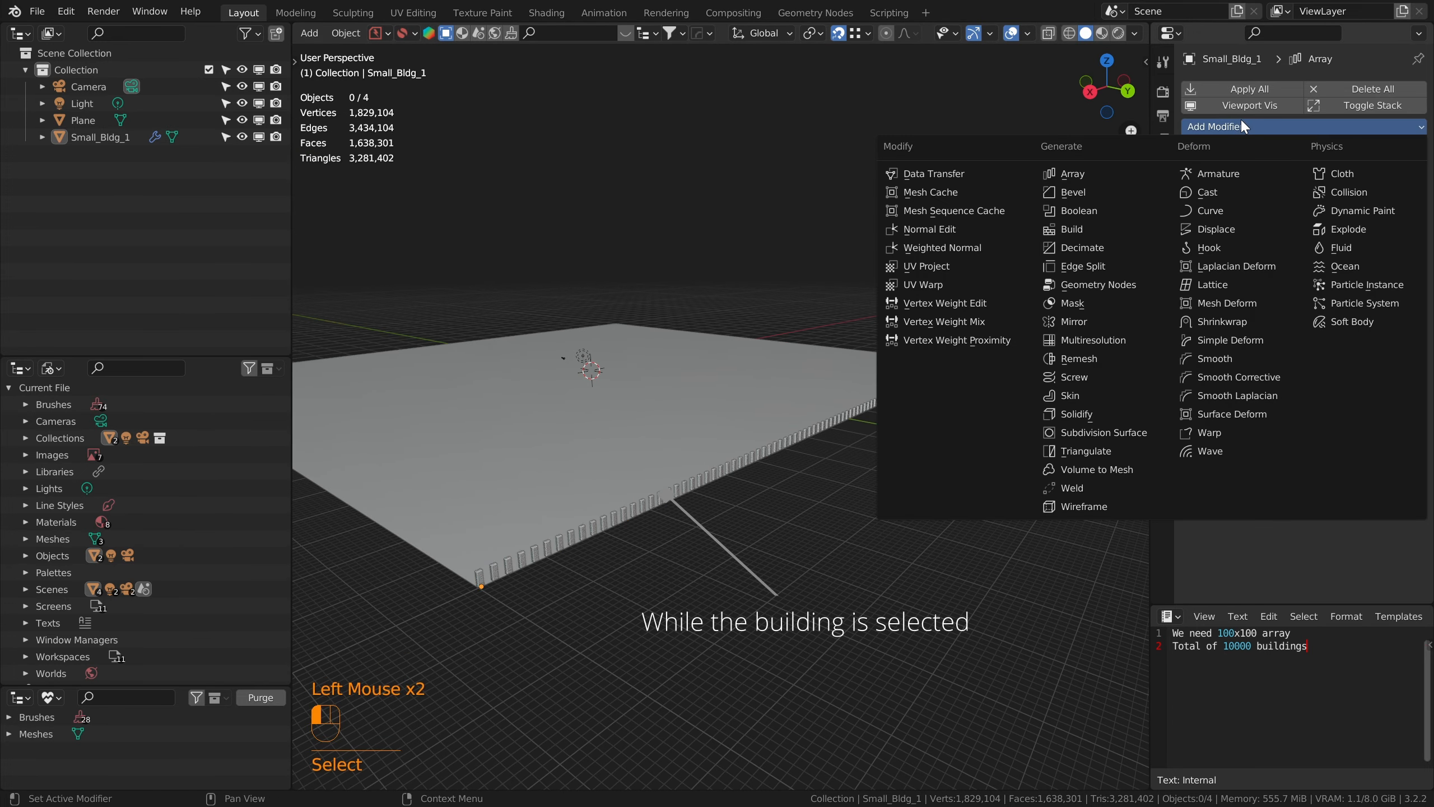
pyautogui.click(1089, 174)
# Step: Set the second Array's relative offset to 0 in X and -2.4 in Y, and reselect the building row
pyautogui.click(1322, 510)
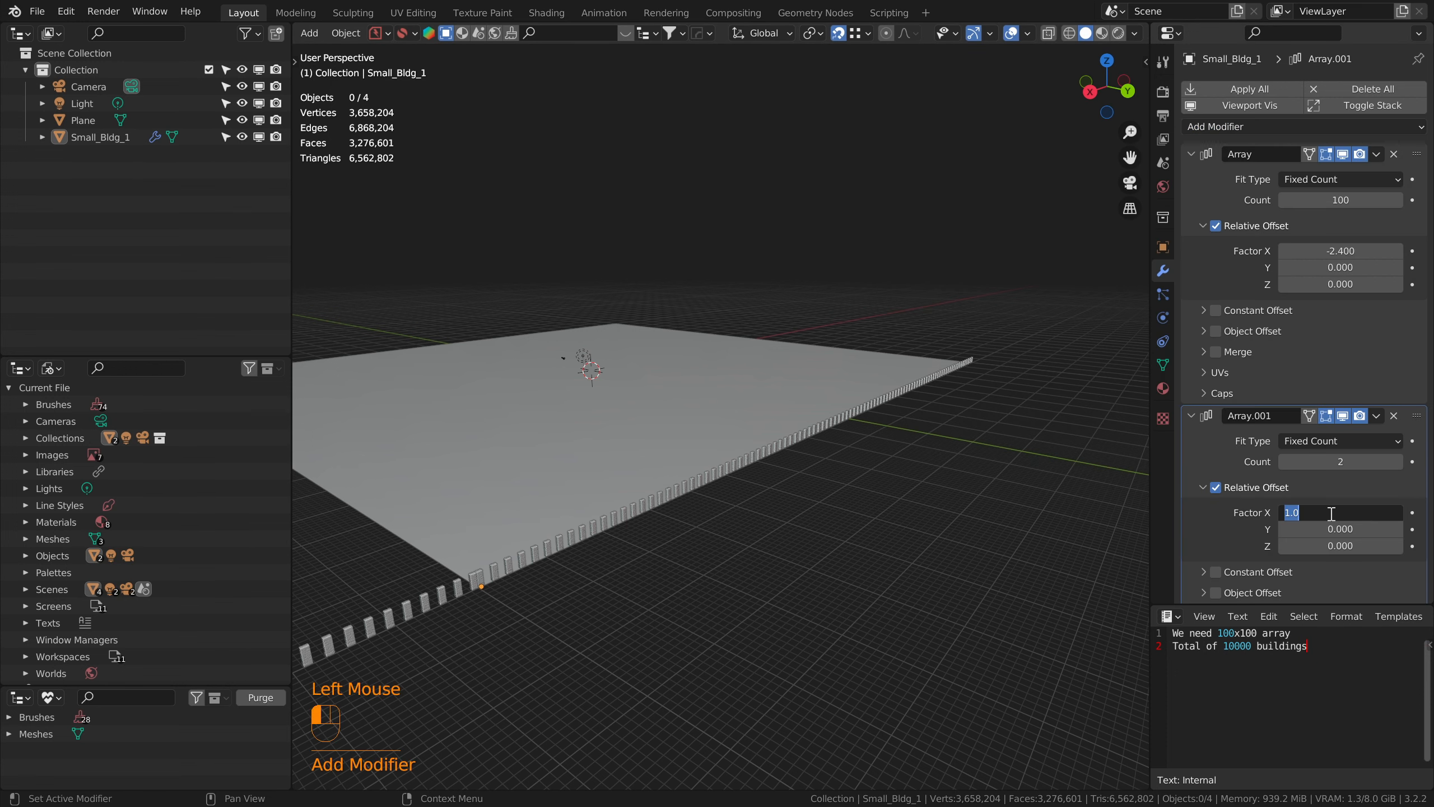
pyautogui.write('0')
pyautogui.click(1341, 530)
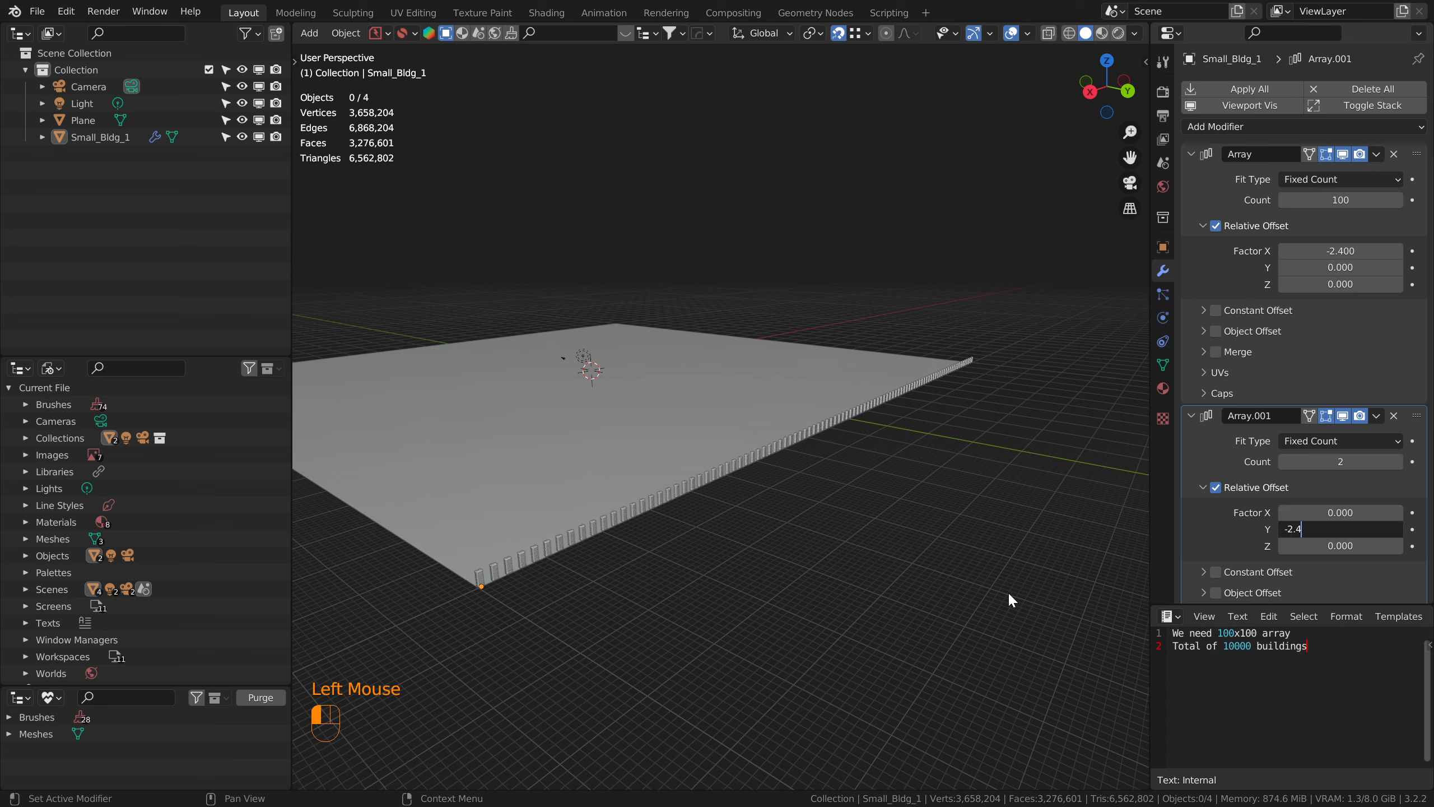
pyautogui.click(723, 585)
pyautogui.click(496, 577)
# Step: Set the second Array's relative Y offset to 2.4
pyautogui.click(1322, 528)
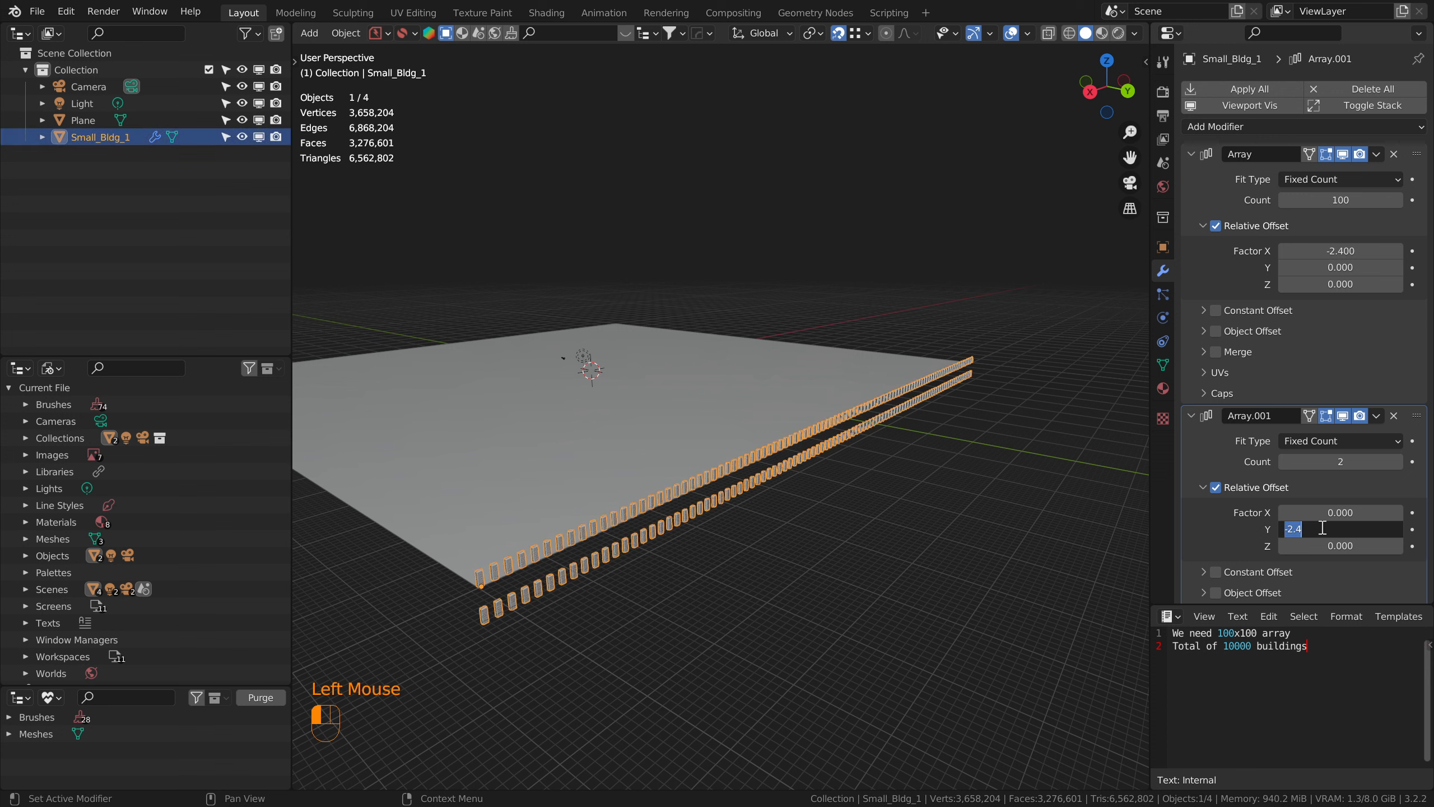
pyautogui.write('2.4')
pyautogui.press('KP_Enter')
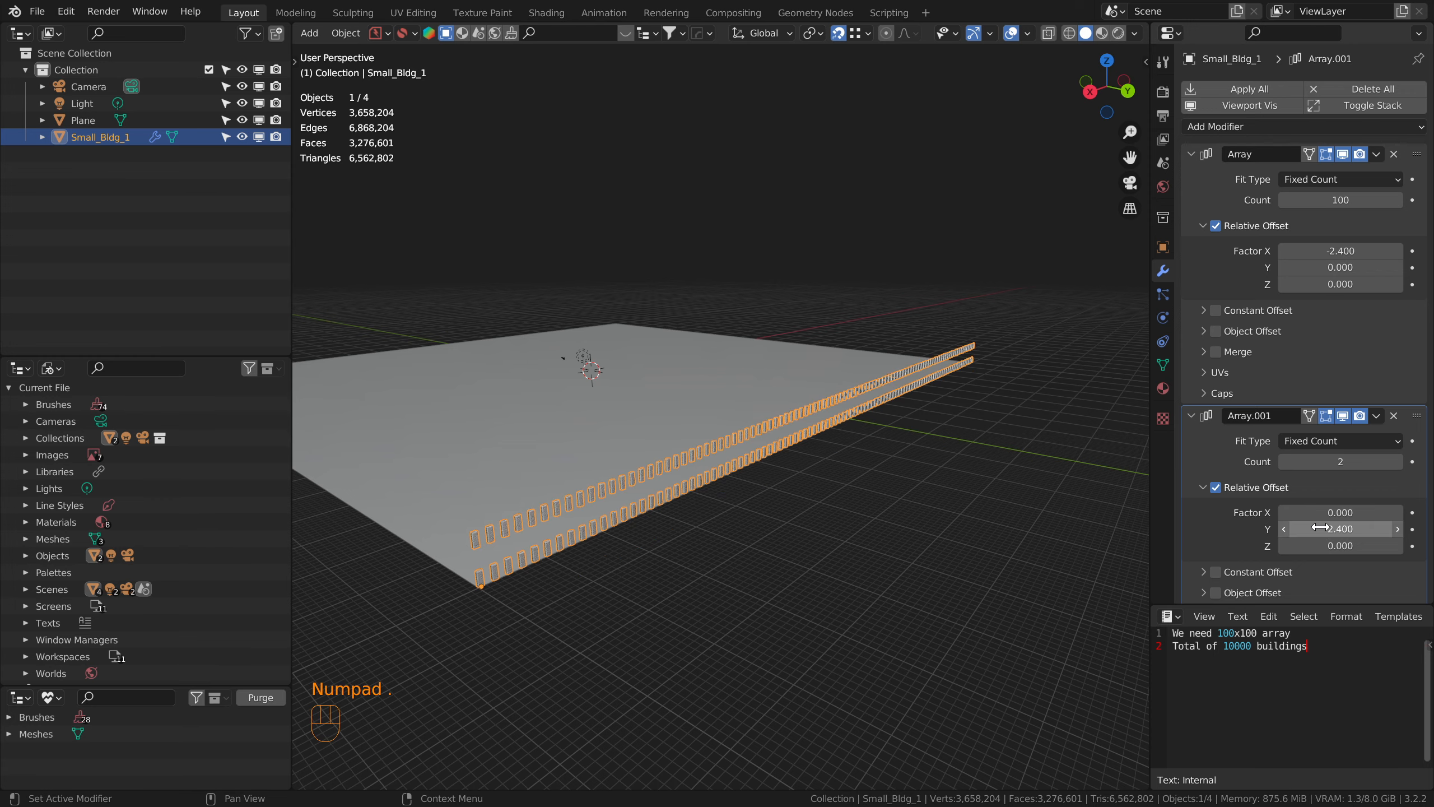
pyautogui.moveTo(673, 518); pyautogui.dragTo(717, 493, button='middle')
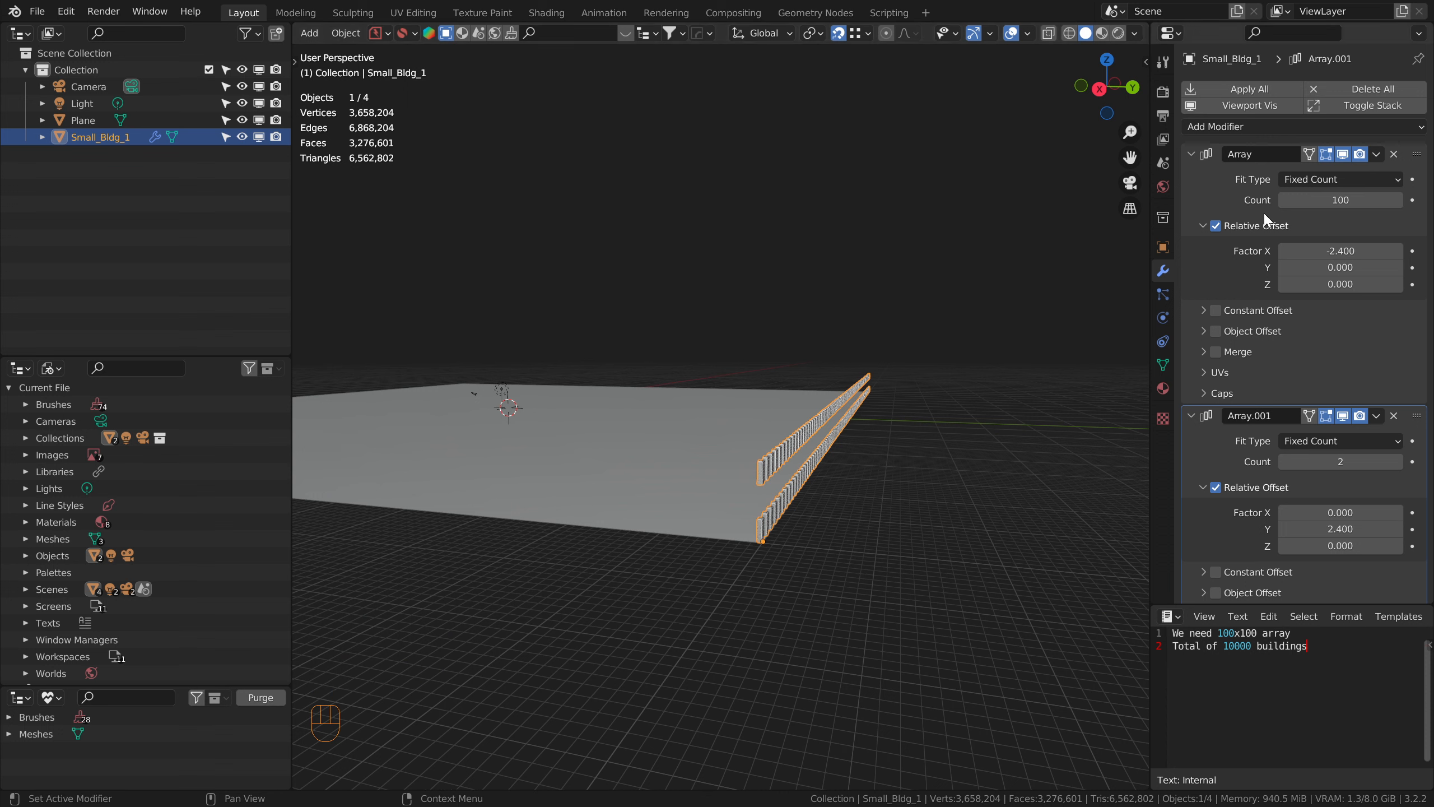
# Step: Hide the modifiers in the viewport, apply the building's rotation and scale, and show the modifiers again
pyautogui.click(1248, 107)
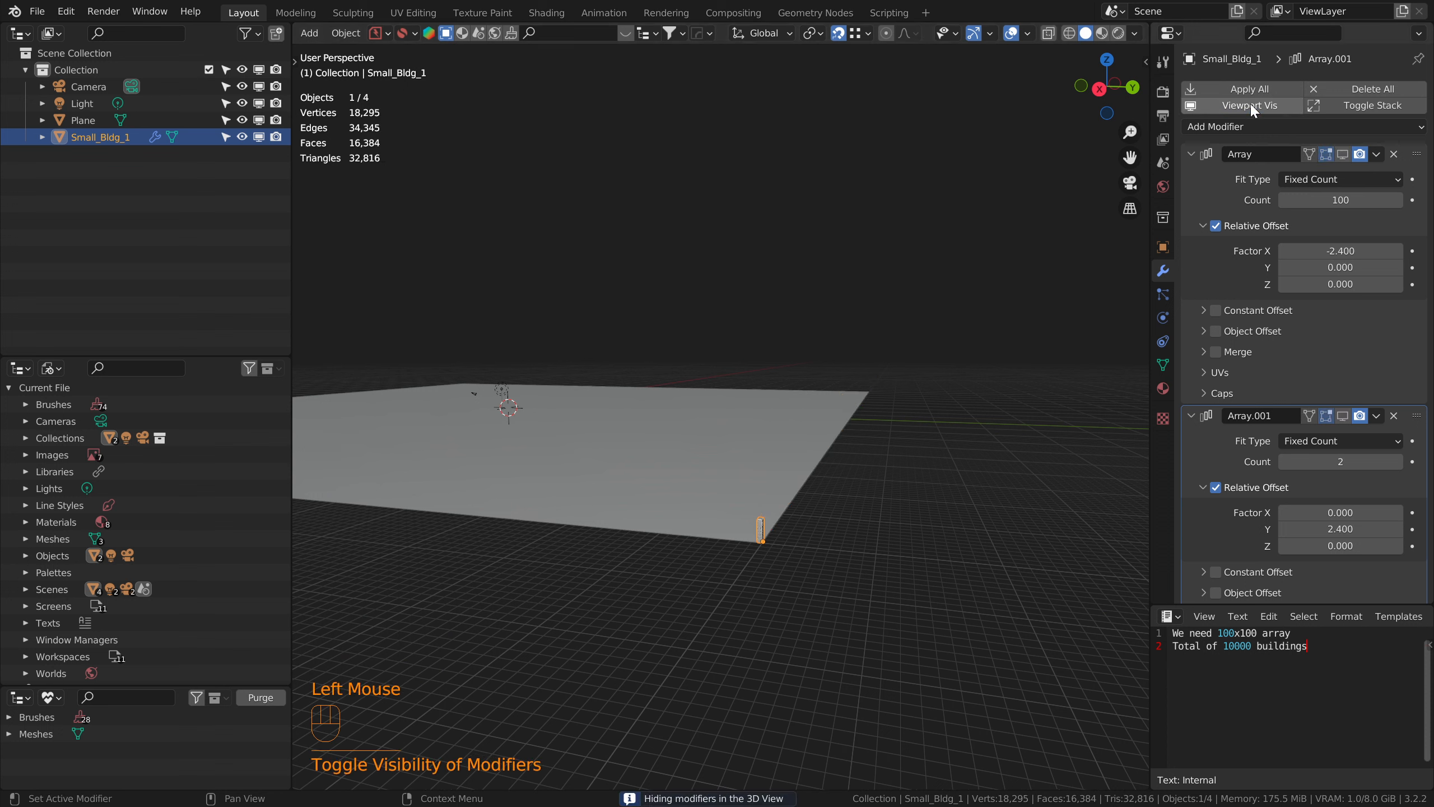
pyautogui.hotkey('ctrl', 'a')
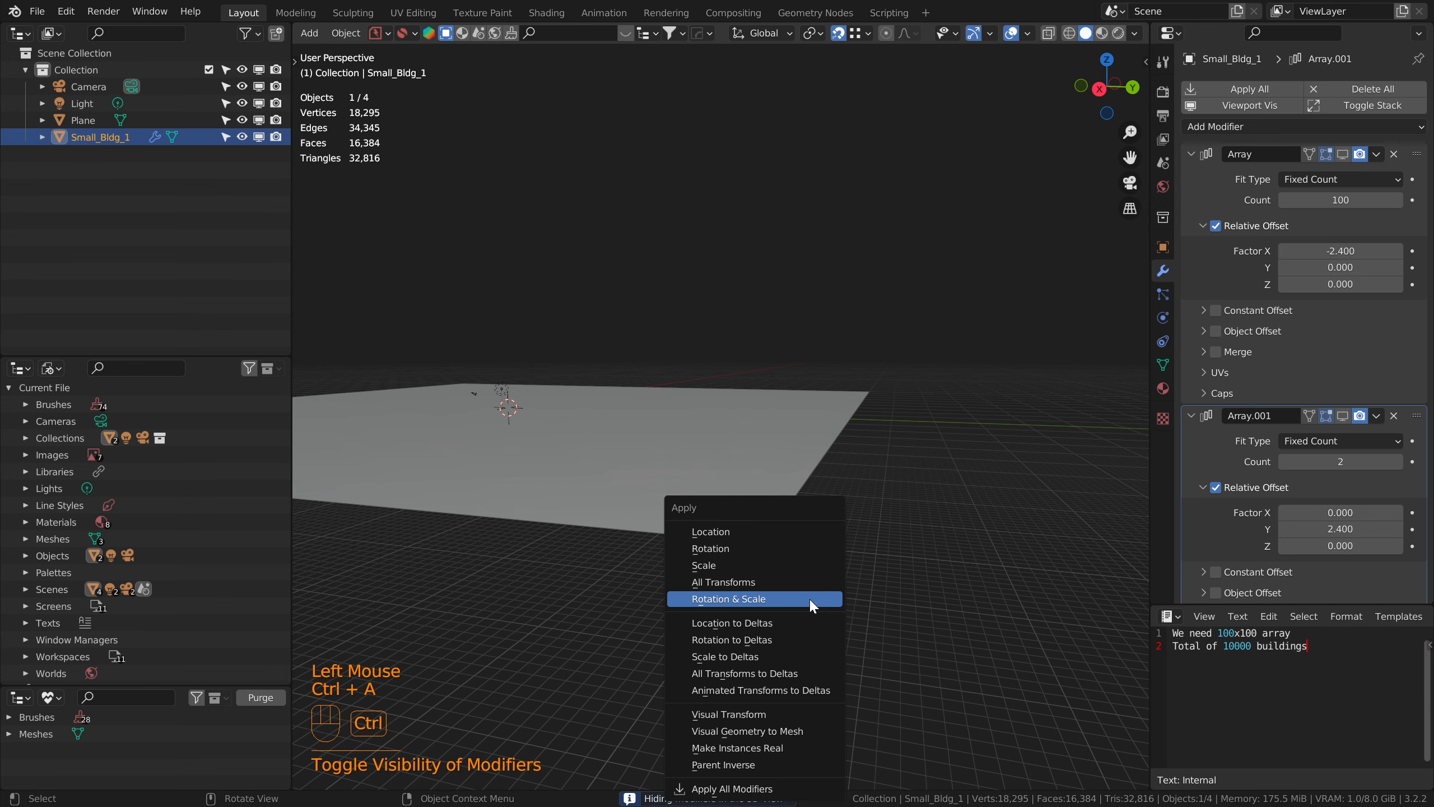
pyautogui.click(796, 548)
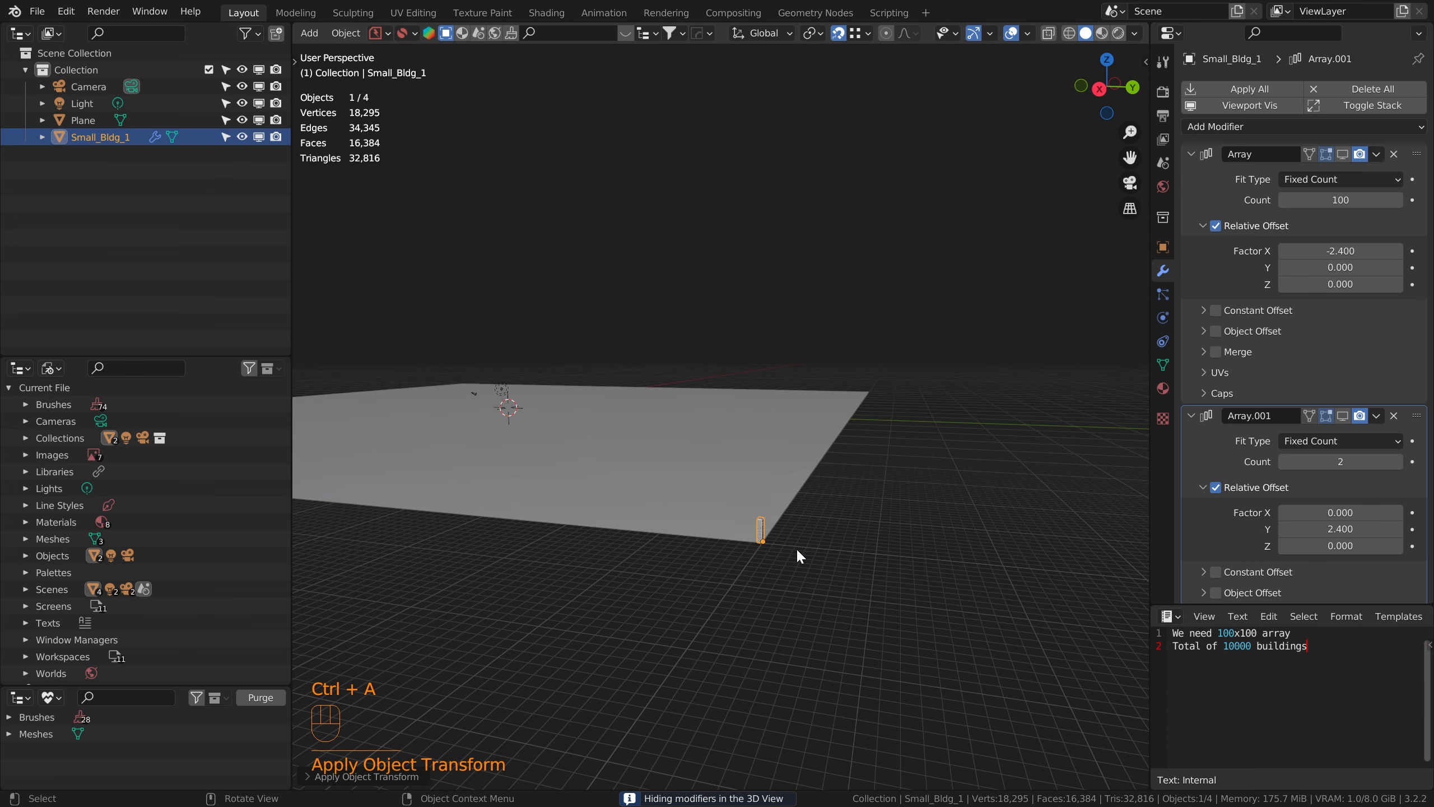
pyautogui.hotkey('ctrl', 'a')
pyautogui.click(828, 569)
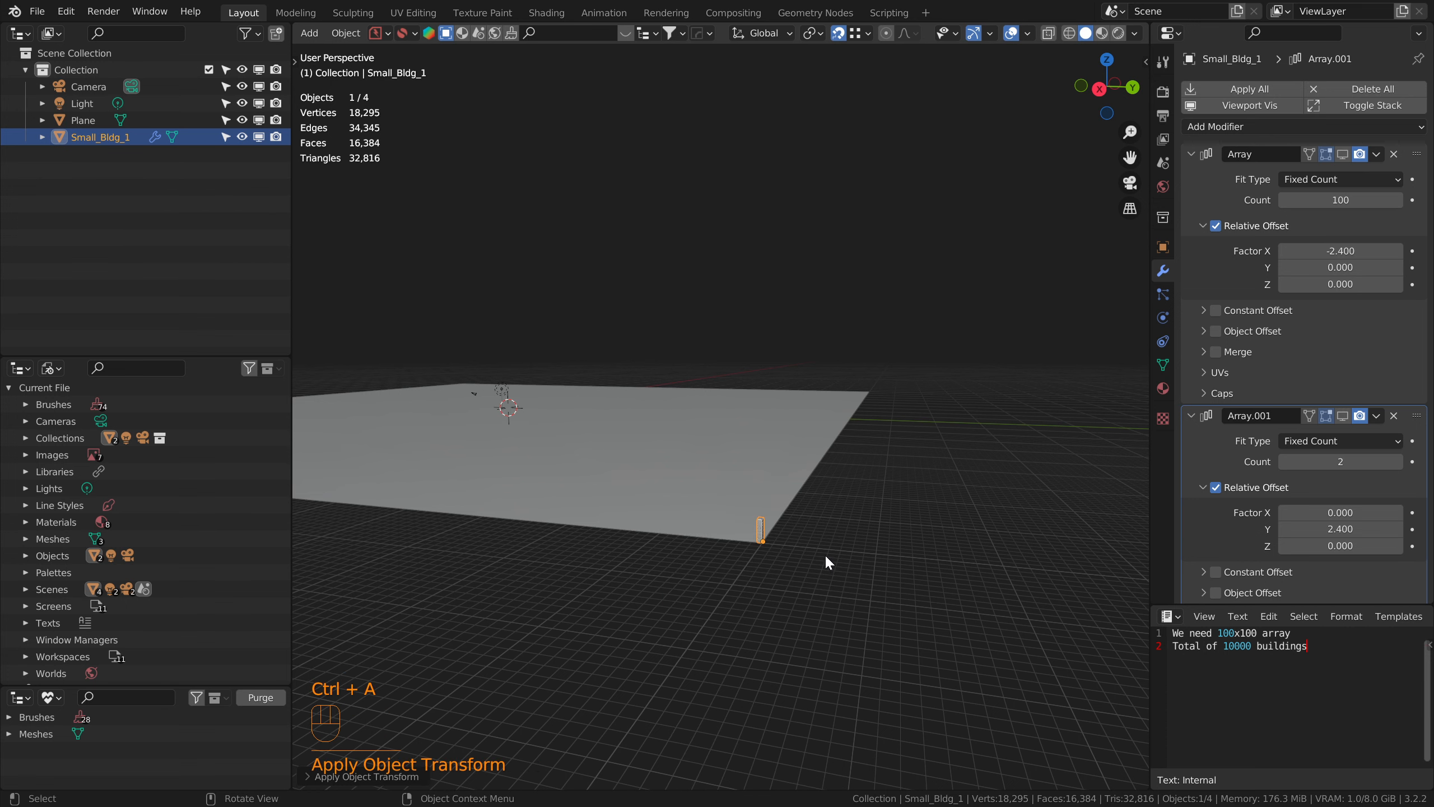
pyautogui.click(1268, 105)
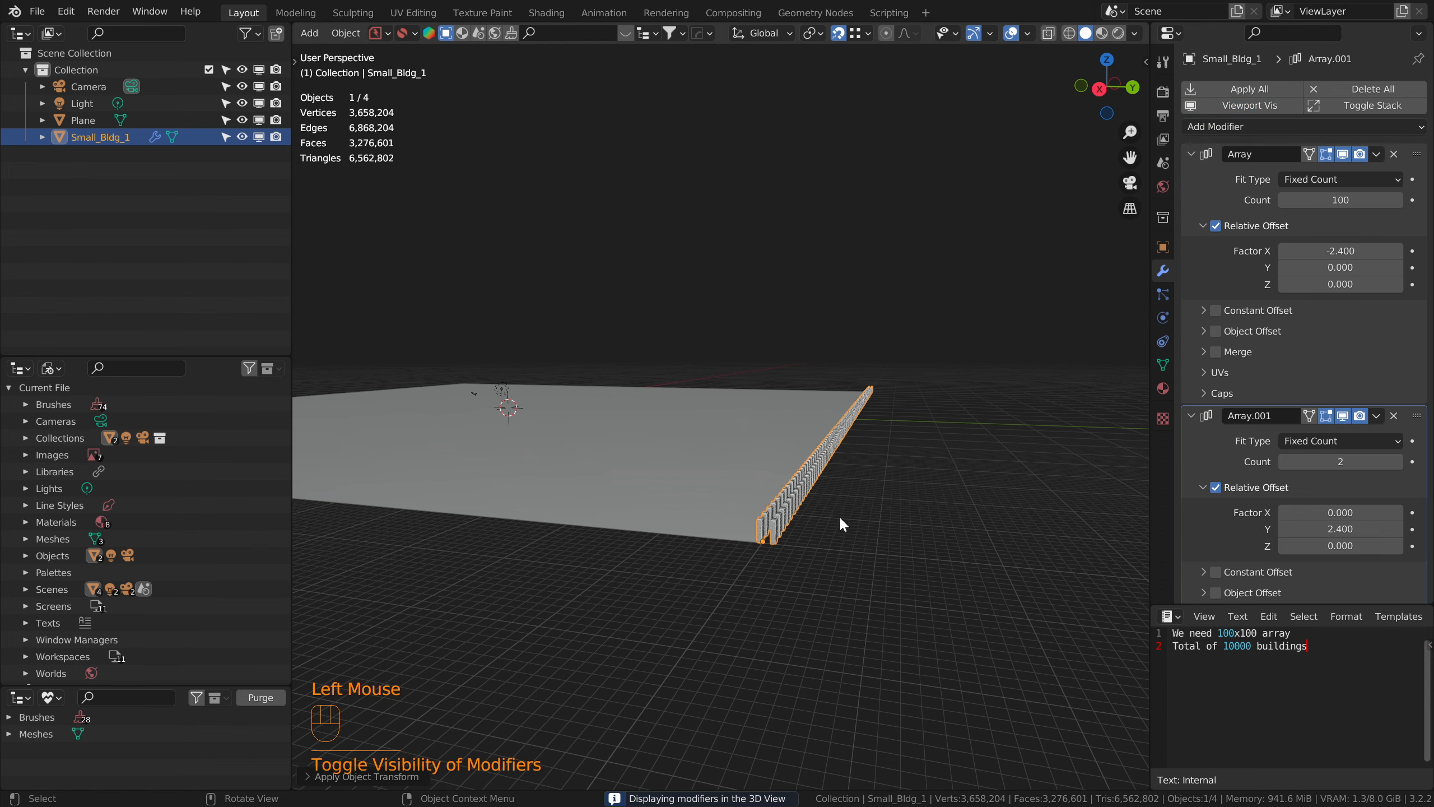
# Step: Change the second Array's relative Y offset to -2.4 so the rows extend onto the plane
pyautogui.moveTo(842, 522); pyautogui.dragTo(706, 565, button='middle')
pyautogui.click(1308, 528)
pyautogui.press('Left')
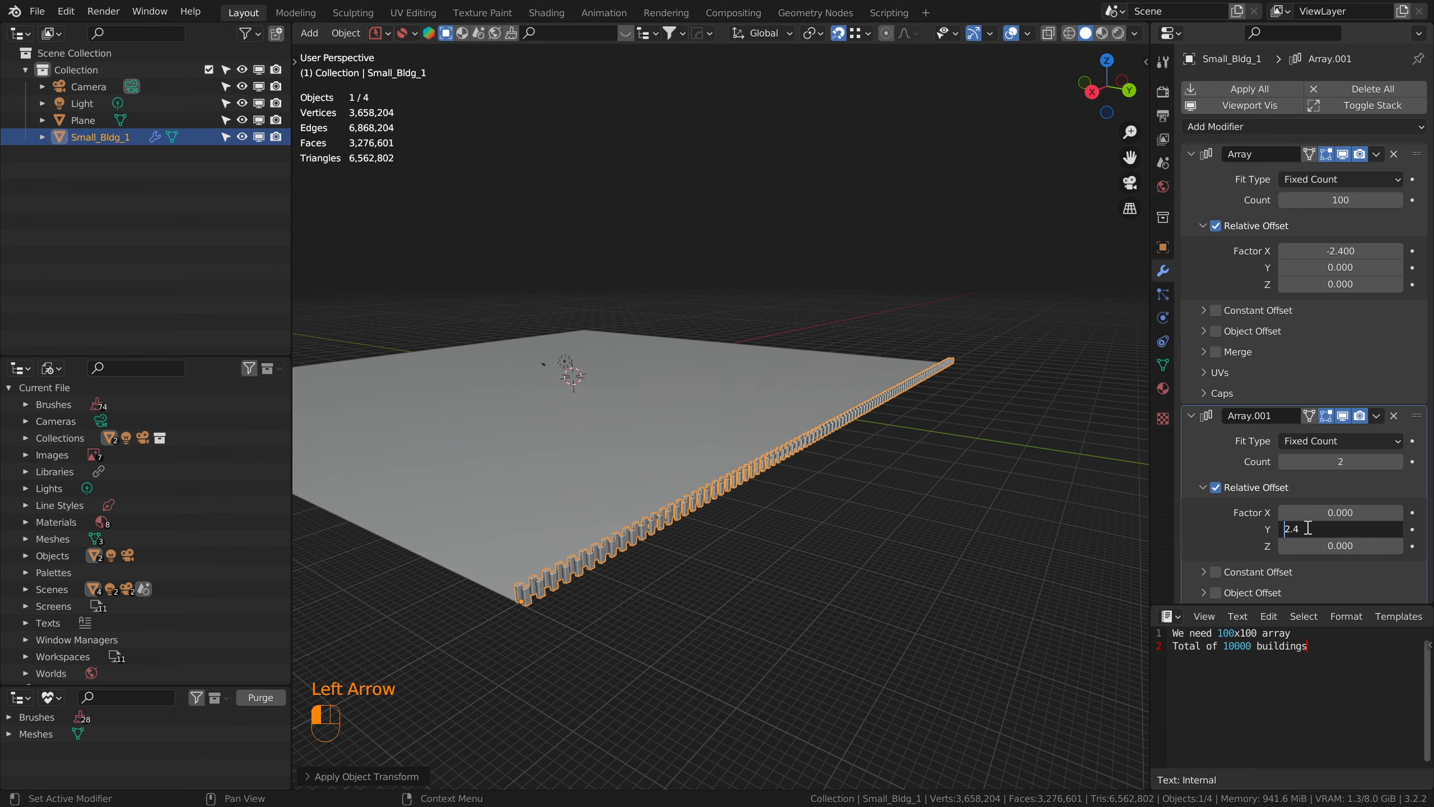
pyautogui.write('-')
pyautogui.press('Return')
# Step: Set the second Array's count to 10
pyautogui.moveTo(548, 582); pyautogui.dragTo(768, 596, button='middle')
pyautogui.scroll(2, 768, 597)
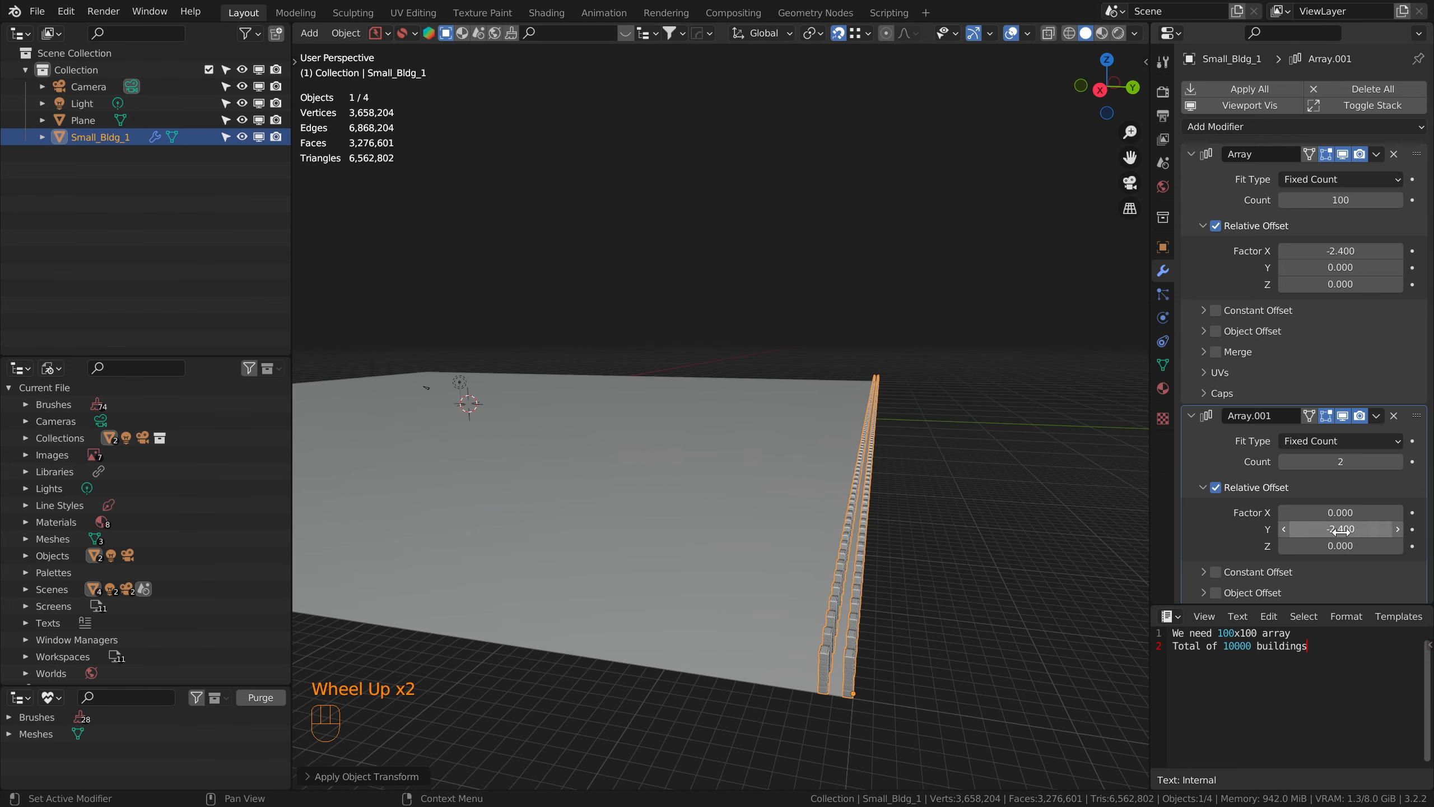
pyautogui.scroll(1, 883, 650)
pyautogui.keyDown('shift'); pyautogui.moveTo(883, 650); pyautogui.dragTo(745, 650, button='middle'); pyautogui.keyUp('shift')
pyautogui.click(1341, 461)
pyautogui.write('10')
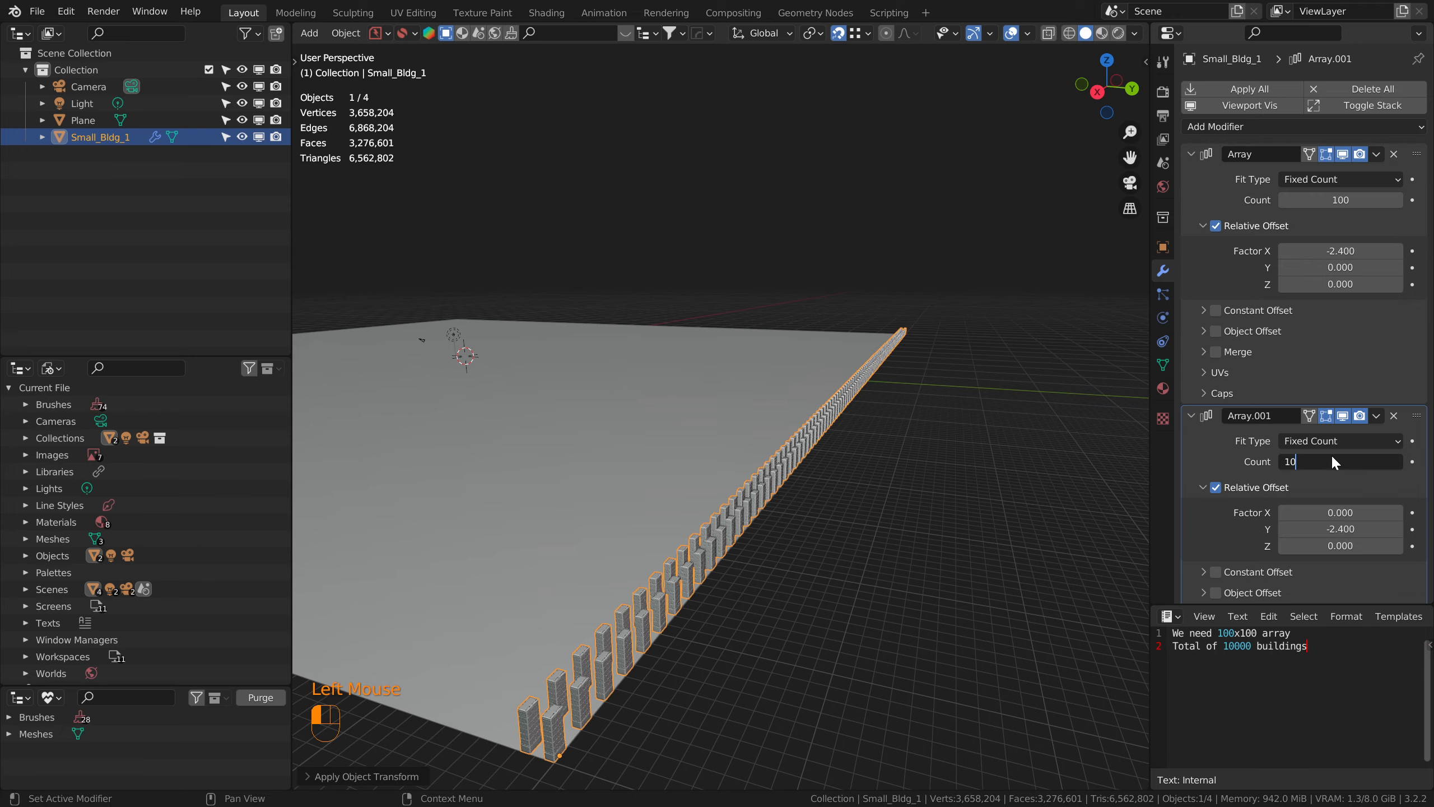
pyautogui.press('Return')
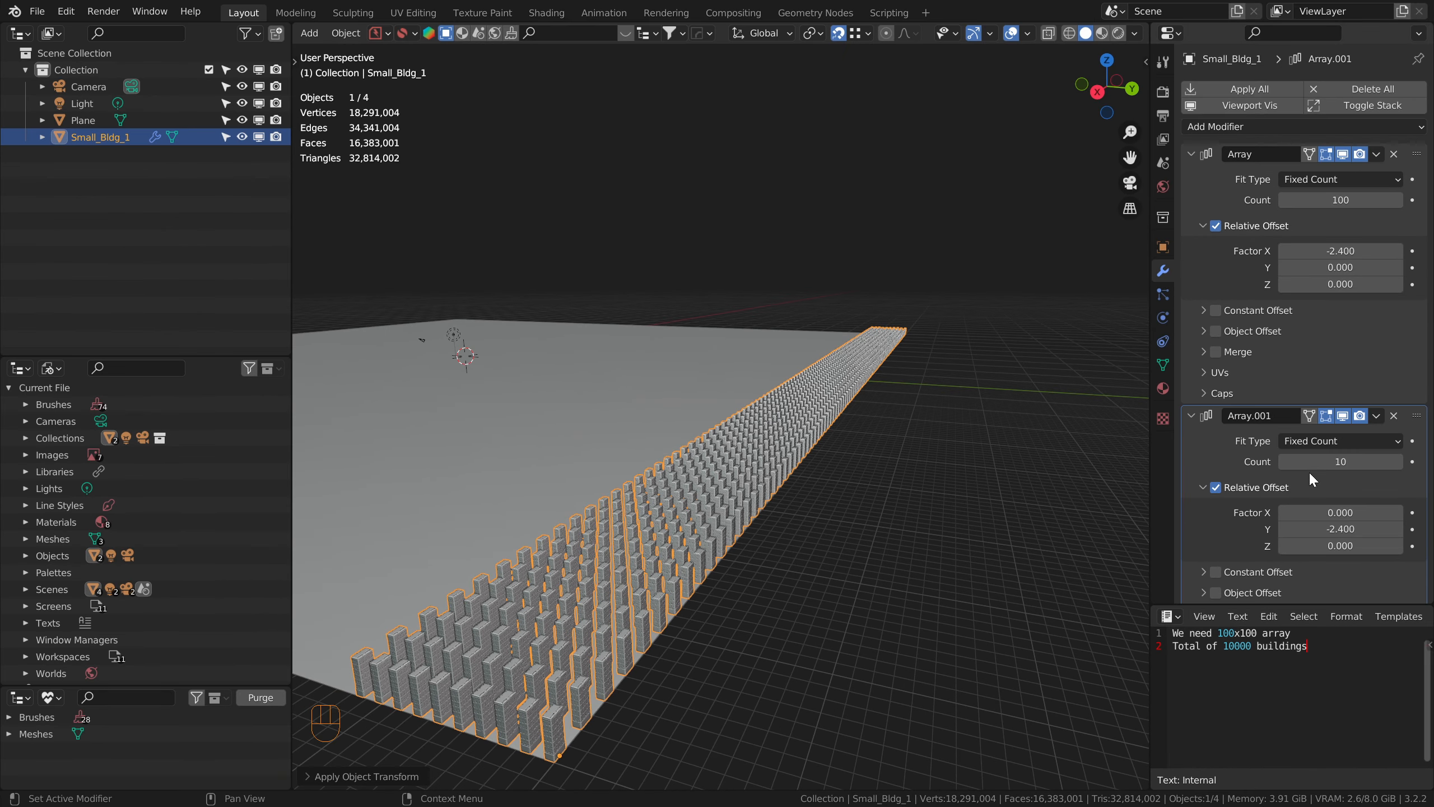
# Step: Raise the second Array's count to 100 and temporarily widen the Properties editor to read the modifier settings in full
pyautogui.click(1343, 463)
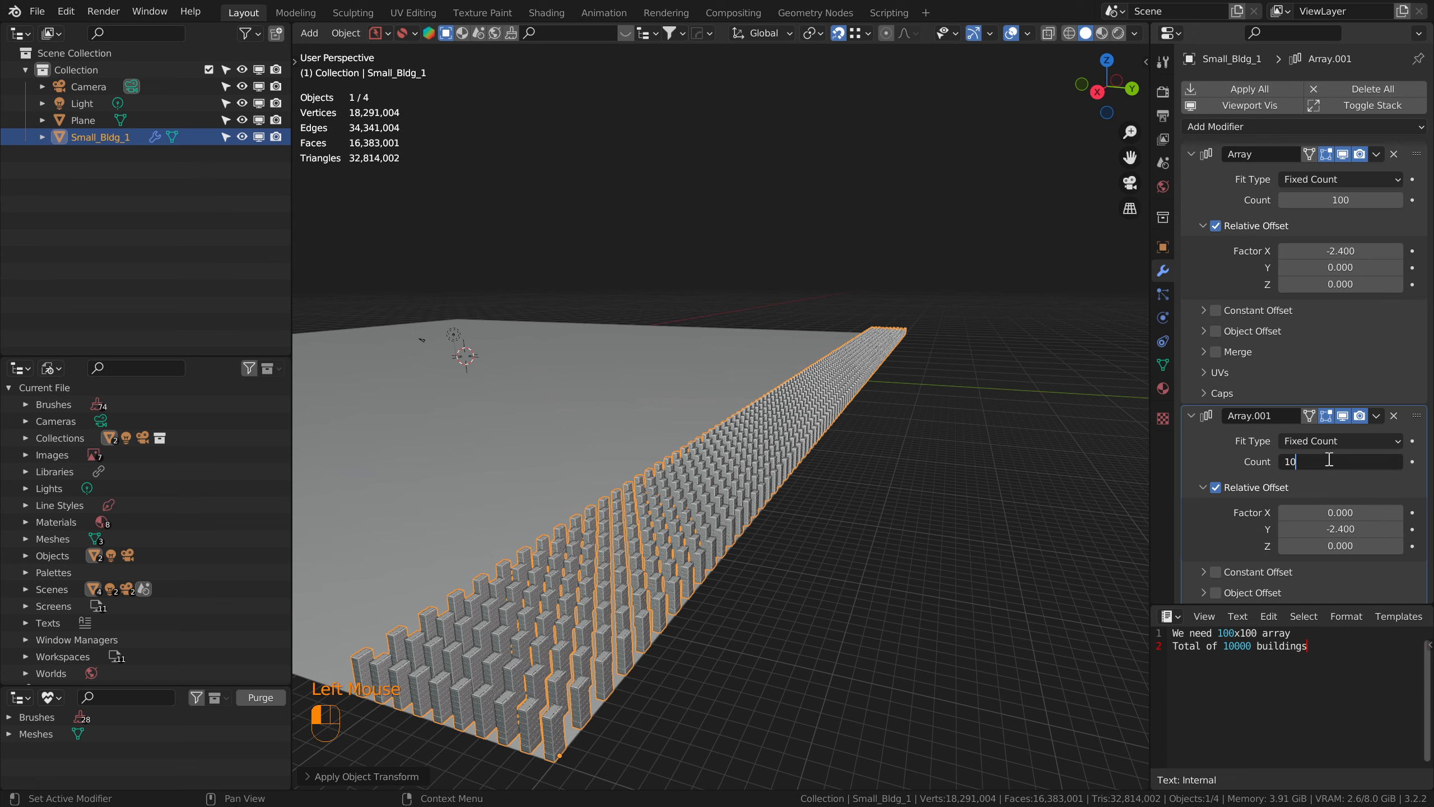
pyautogui.press('Return')
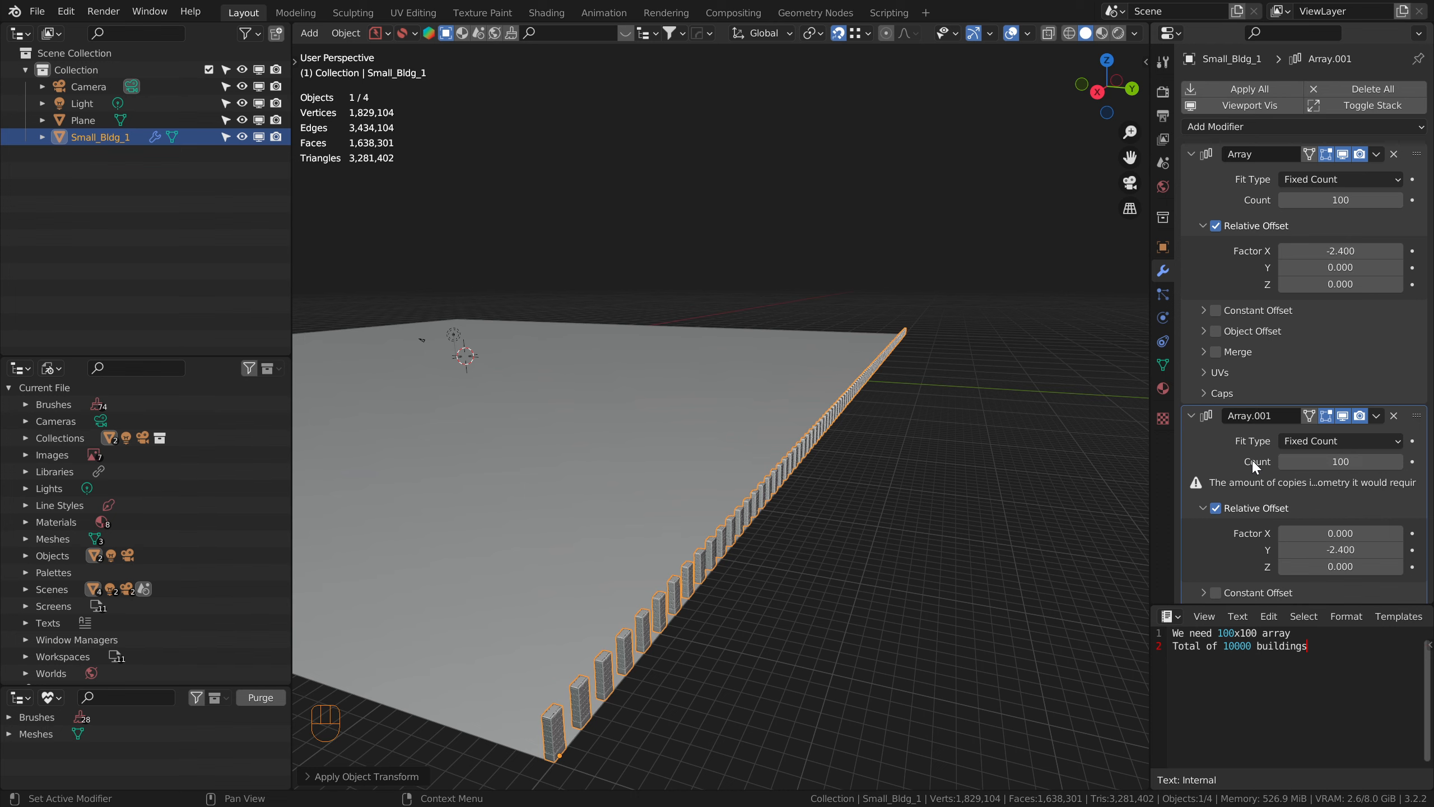
pyautogui.moveTo(1147, 393); pyautogui.dragTo(926, 384)
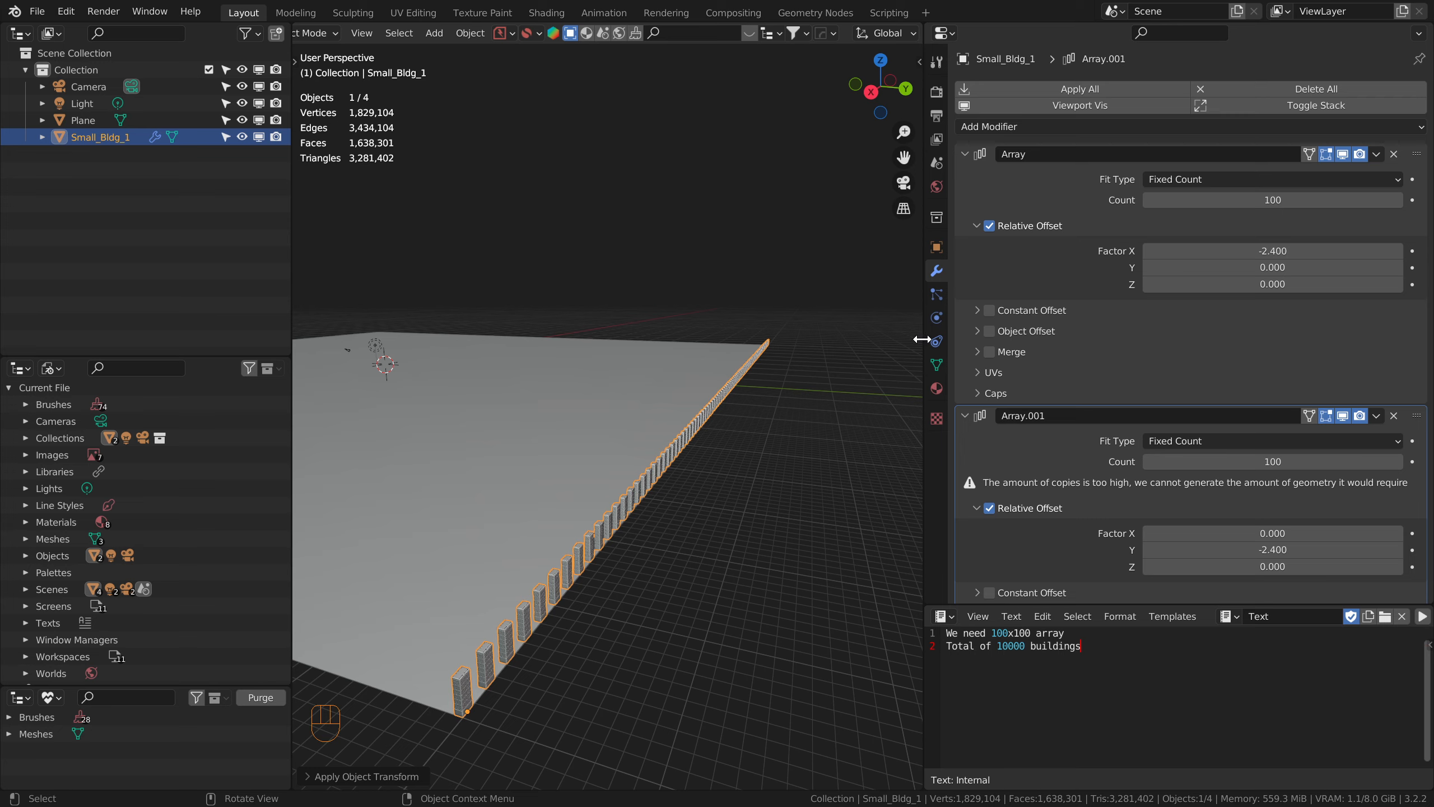
pyautogui.moveTo(922, 339); pyautogui.dragTo(1121, 339)
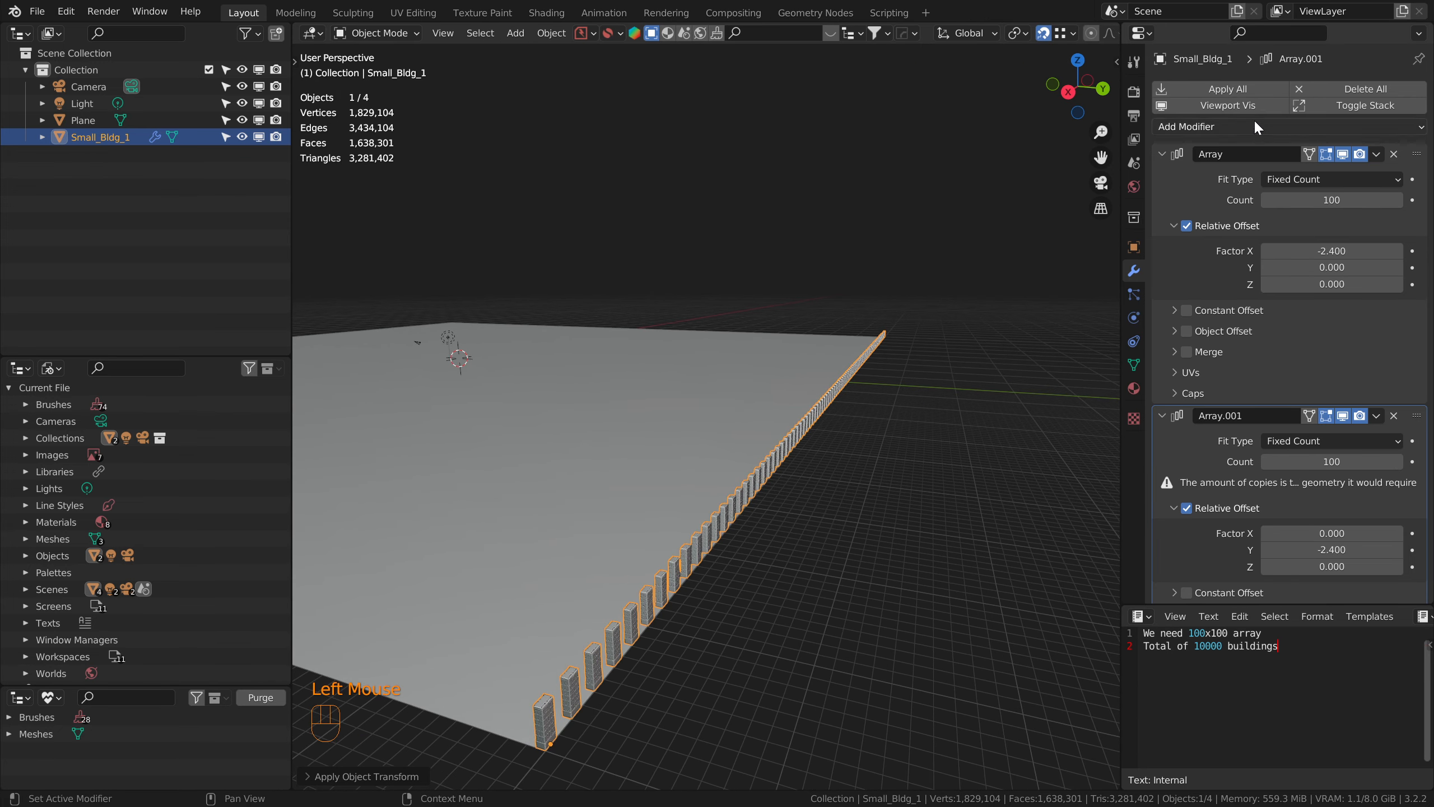
# Step: Remove all modifiers from the building and purge the orphaned data-blocks from the file
pyautogui.click(1374, 90)
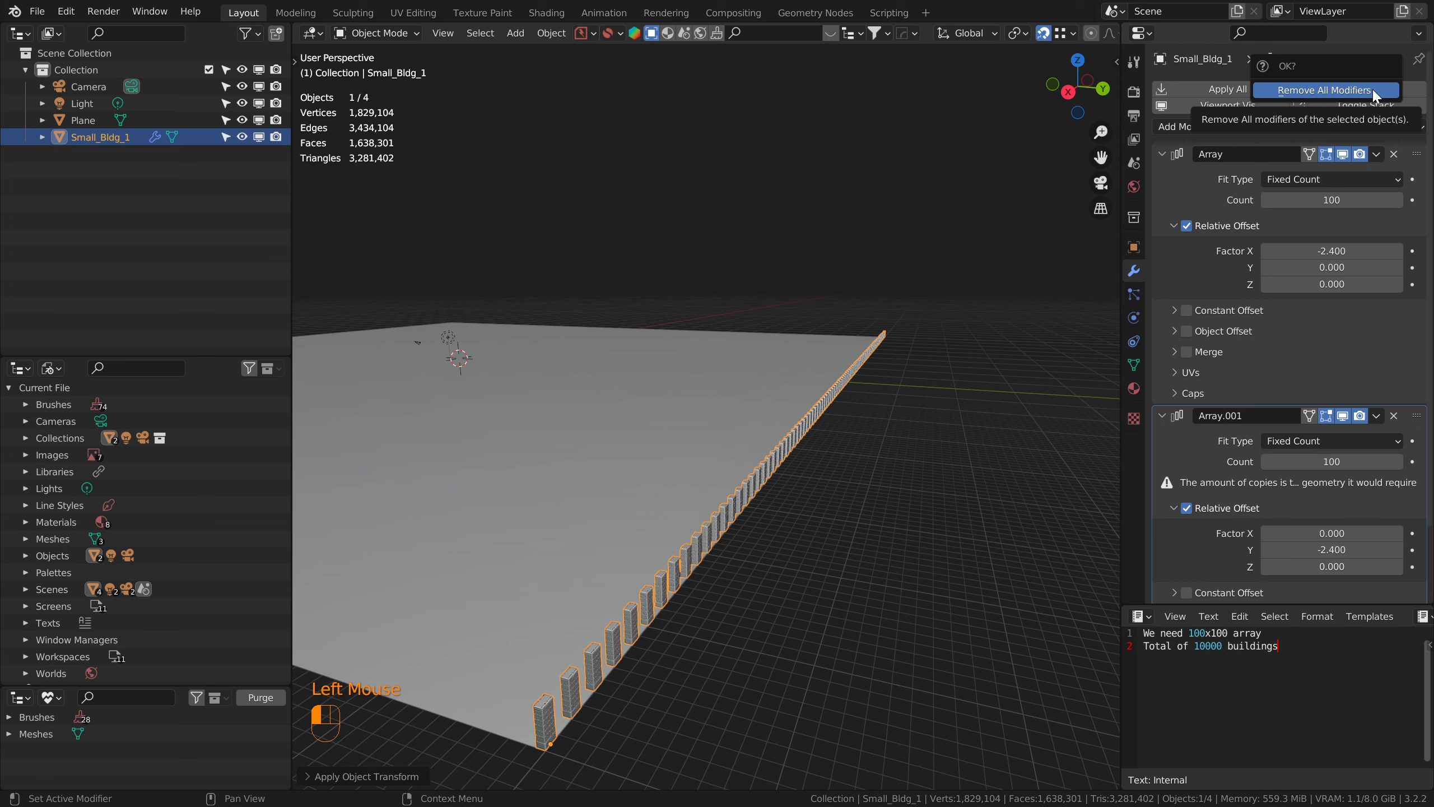
pyautogui.click(1373, 90)
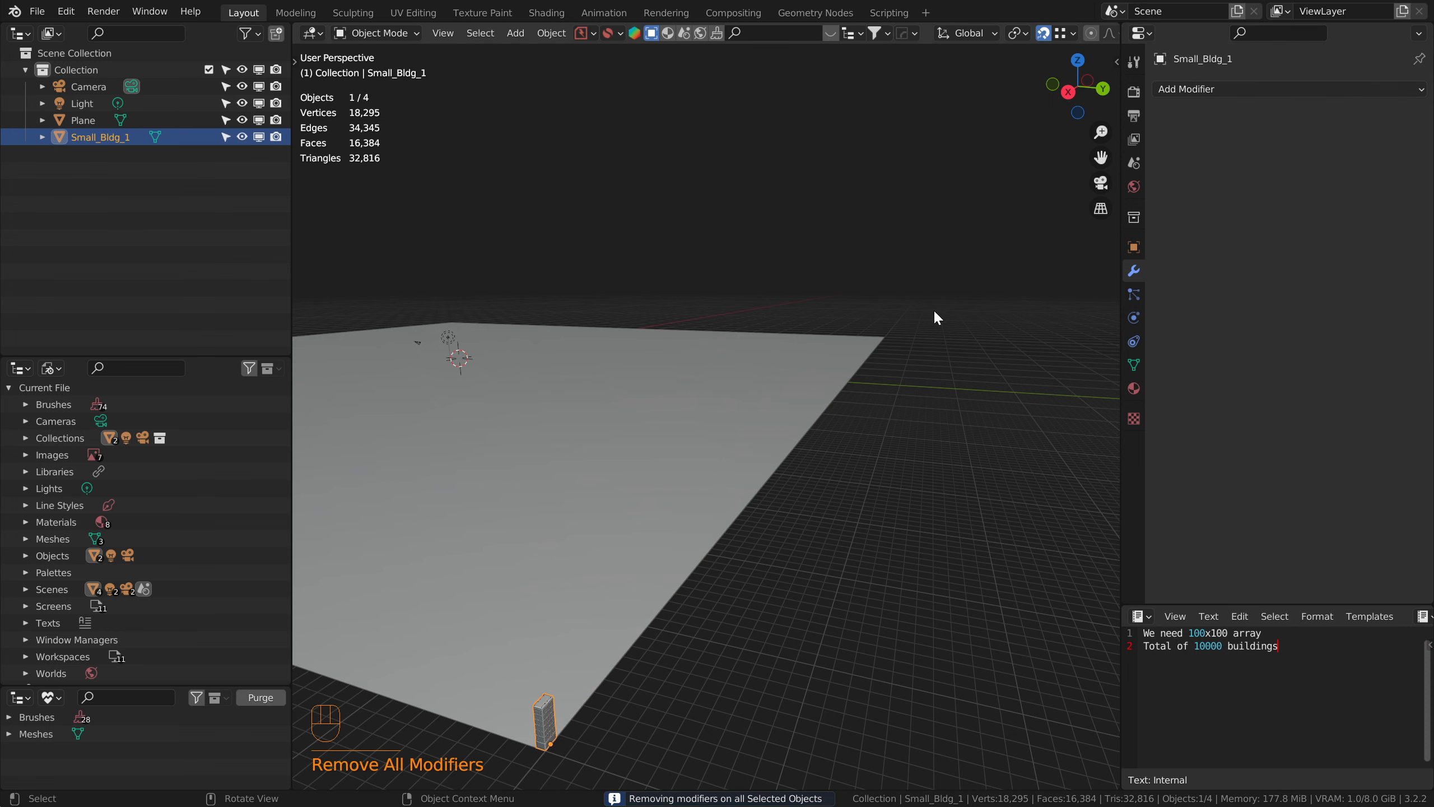
pyautogui.click(592, 34)
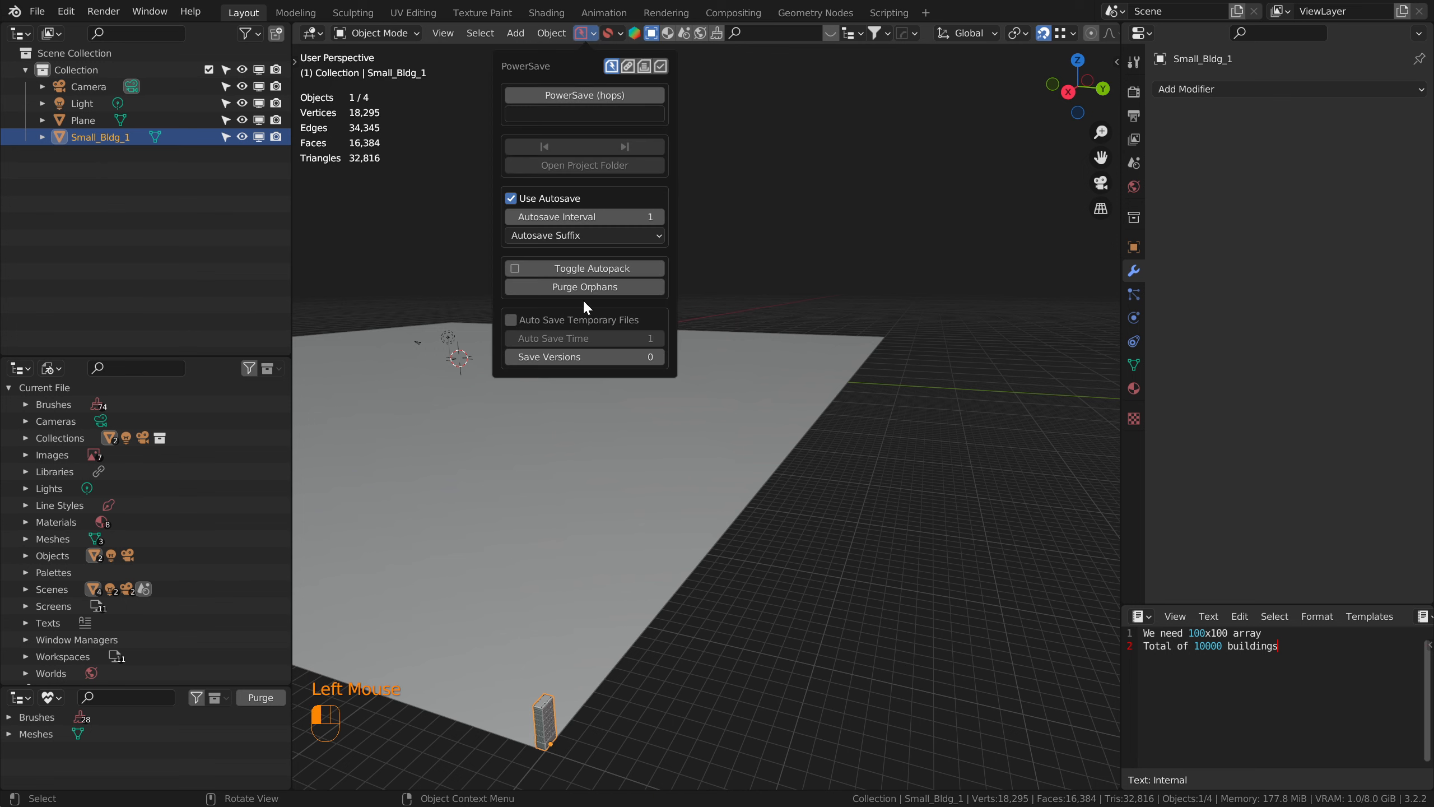
pyautogui.click(592, 288)
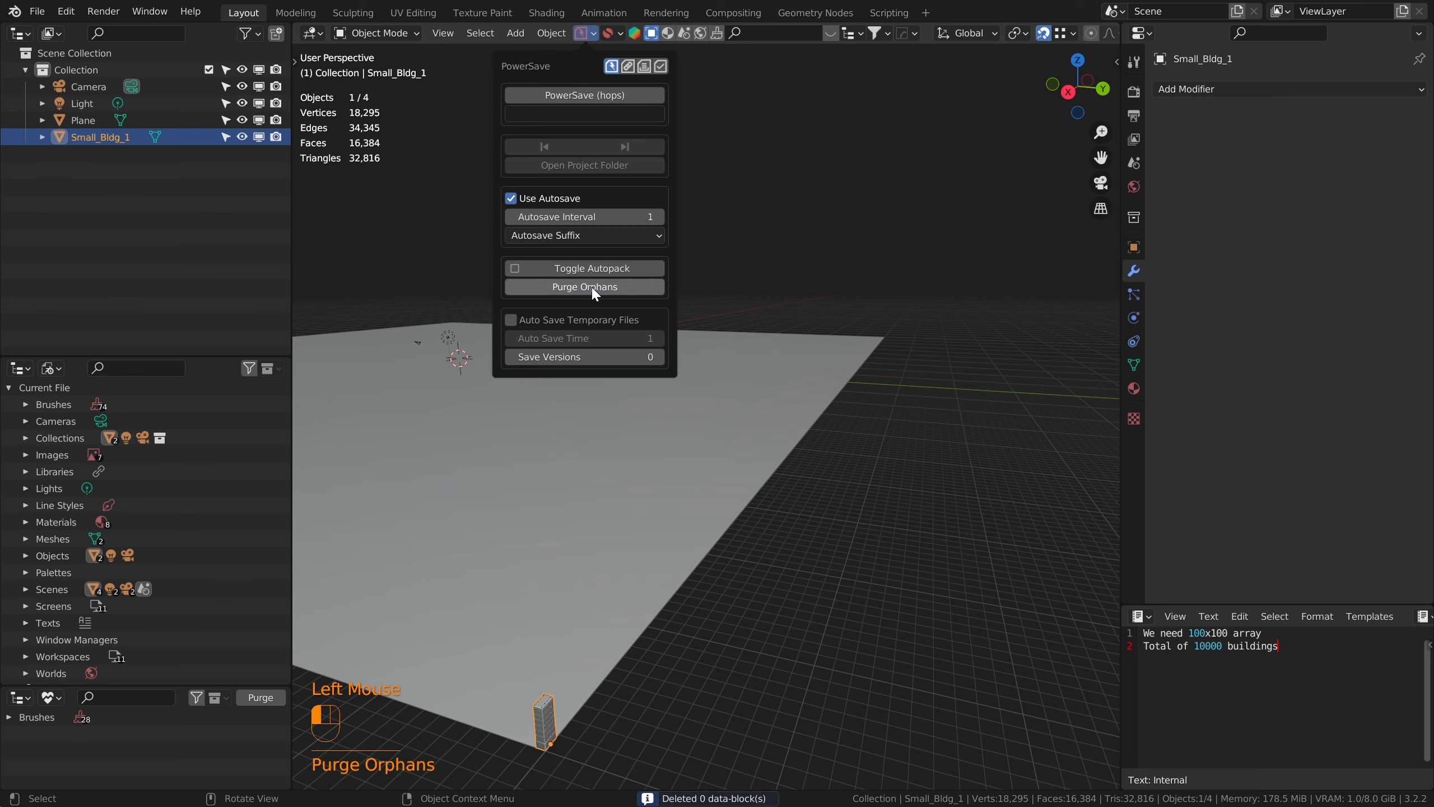
pyautogui.click(256, 701)
pyautogui.doubleClick(256, 700)
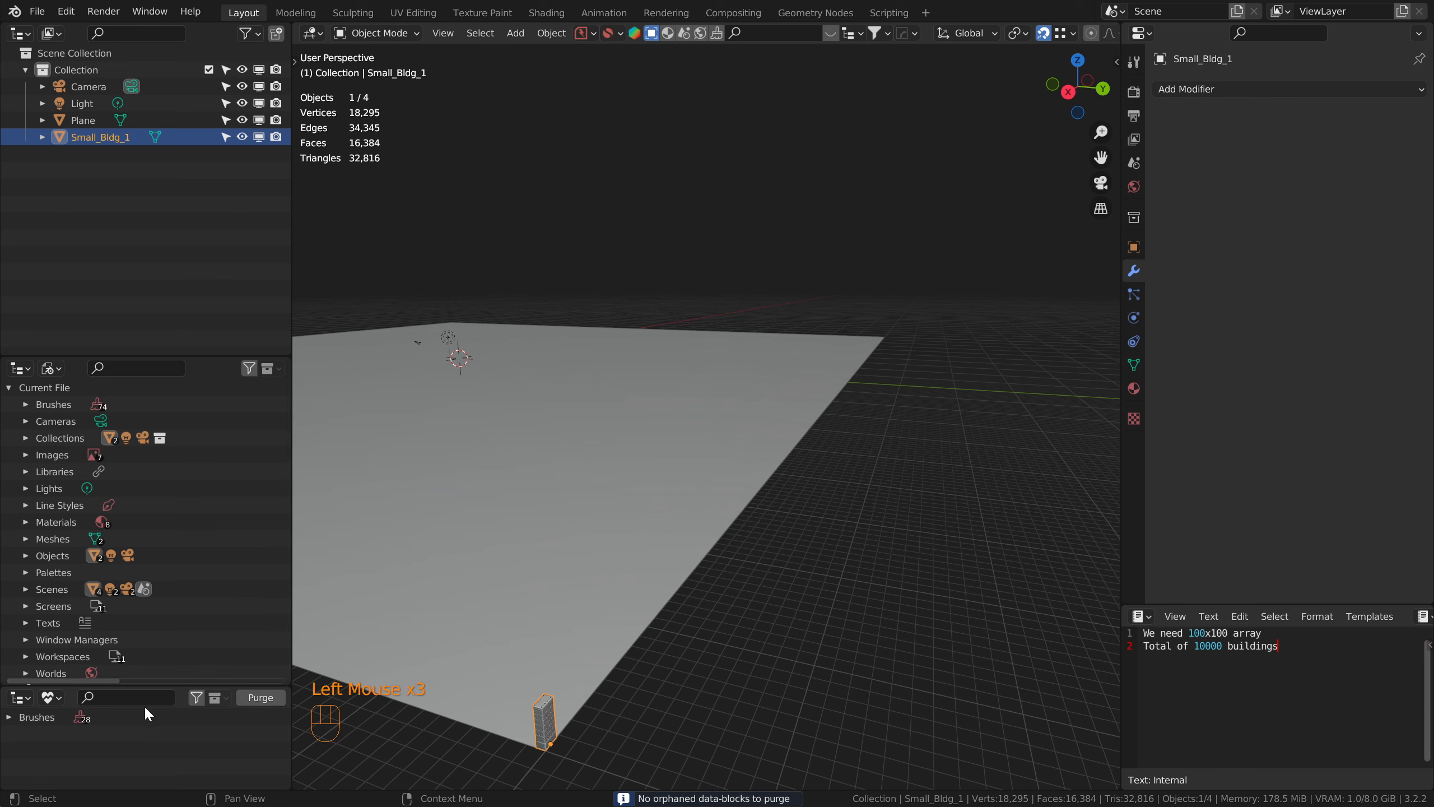
pyautogui.click(51, 700)
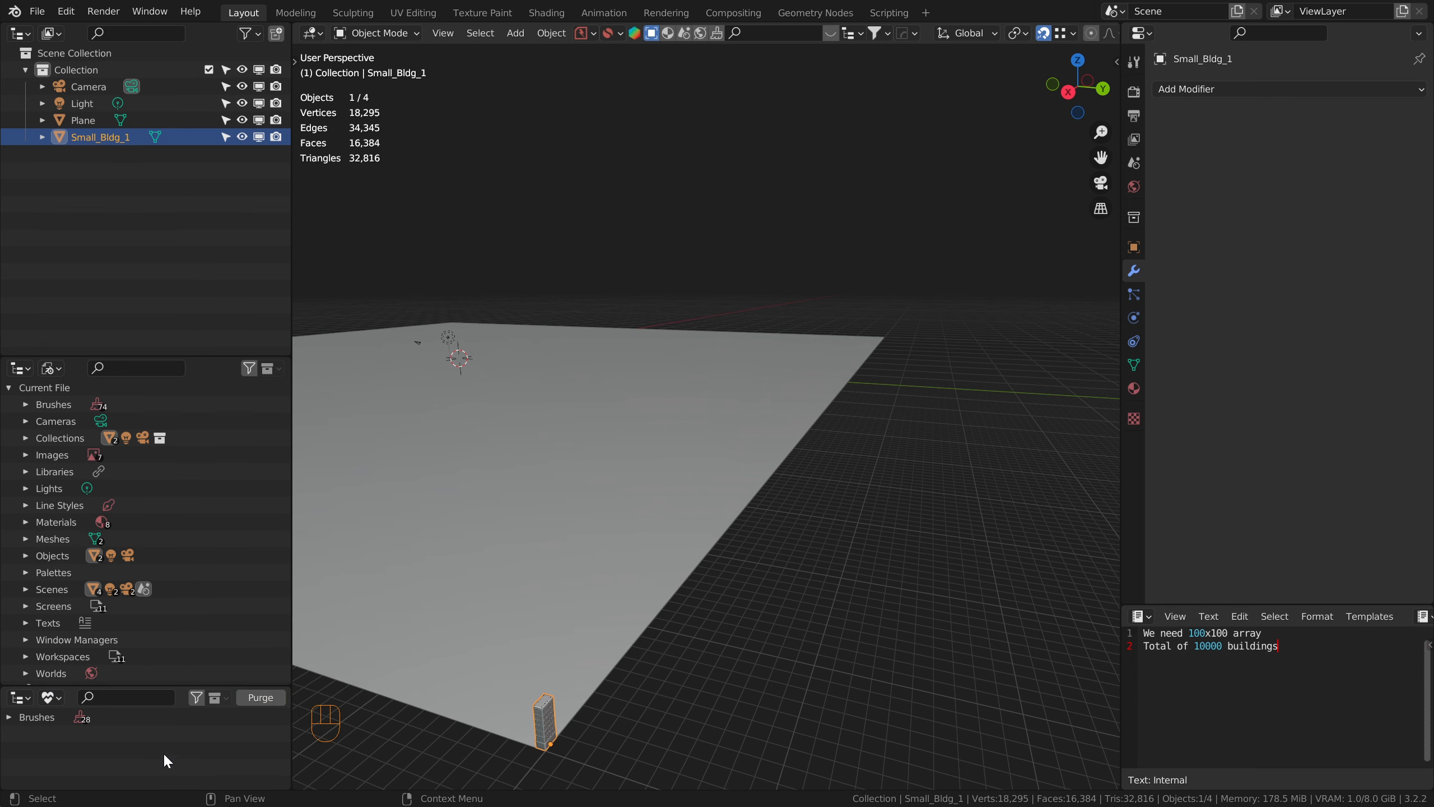
# Step: Move the building along the X axis off the plane's corner
pyautogui.scroll(-2, 628, 583)
pyautogui.scroll(-3, 650, 548)
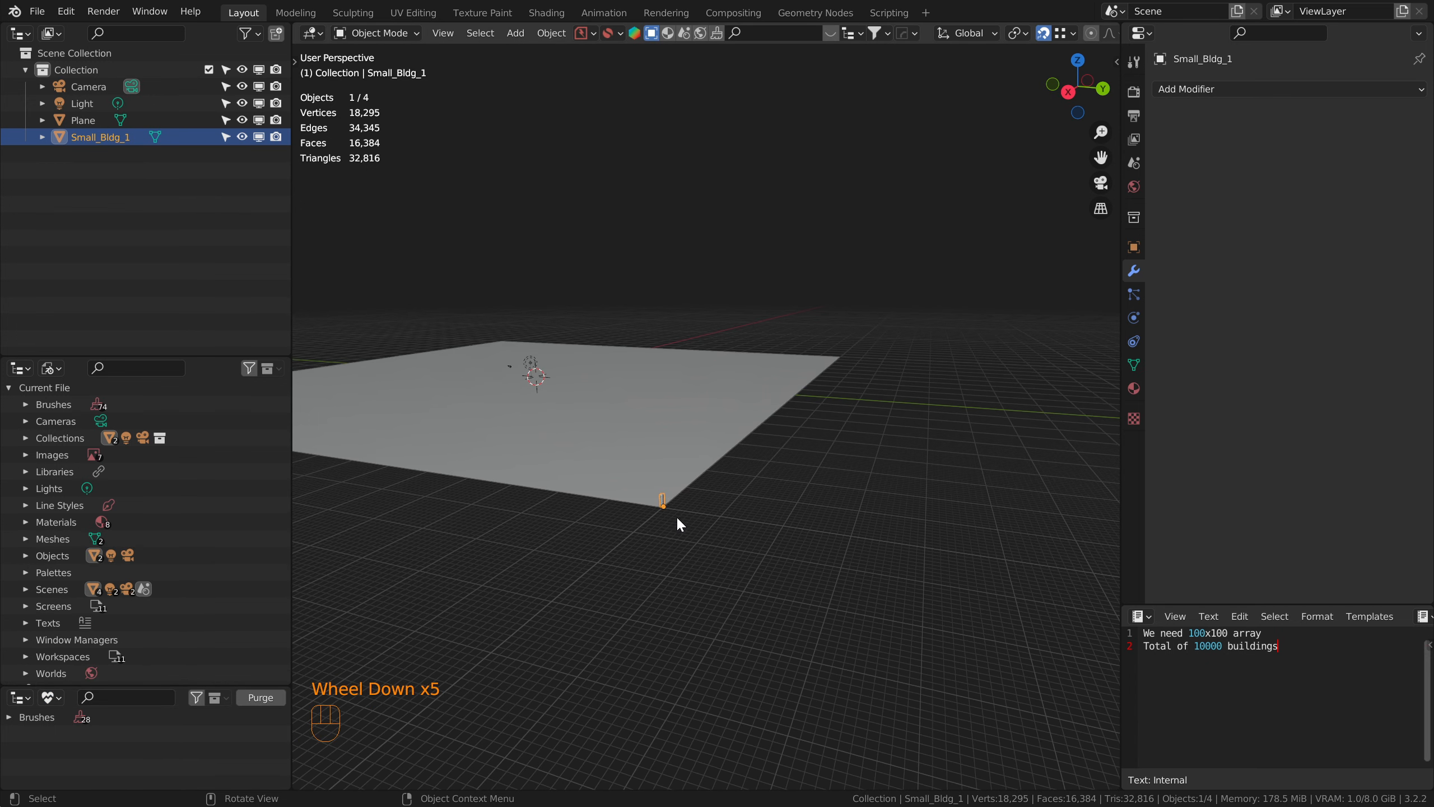
pyautogui.moveTo(677, 516)
pyautogui.mouseDown(button='middle')
pyautogui.moveTo(639, 554)
pyautogui.moveTo(695, 527)
pyautogui.mouseUp(button='middle')
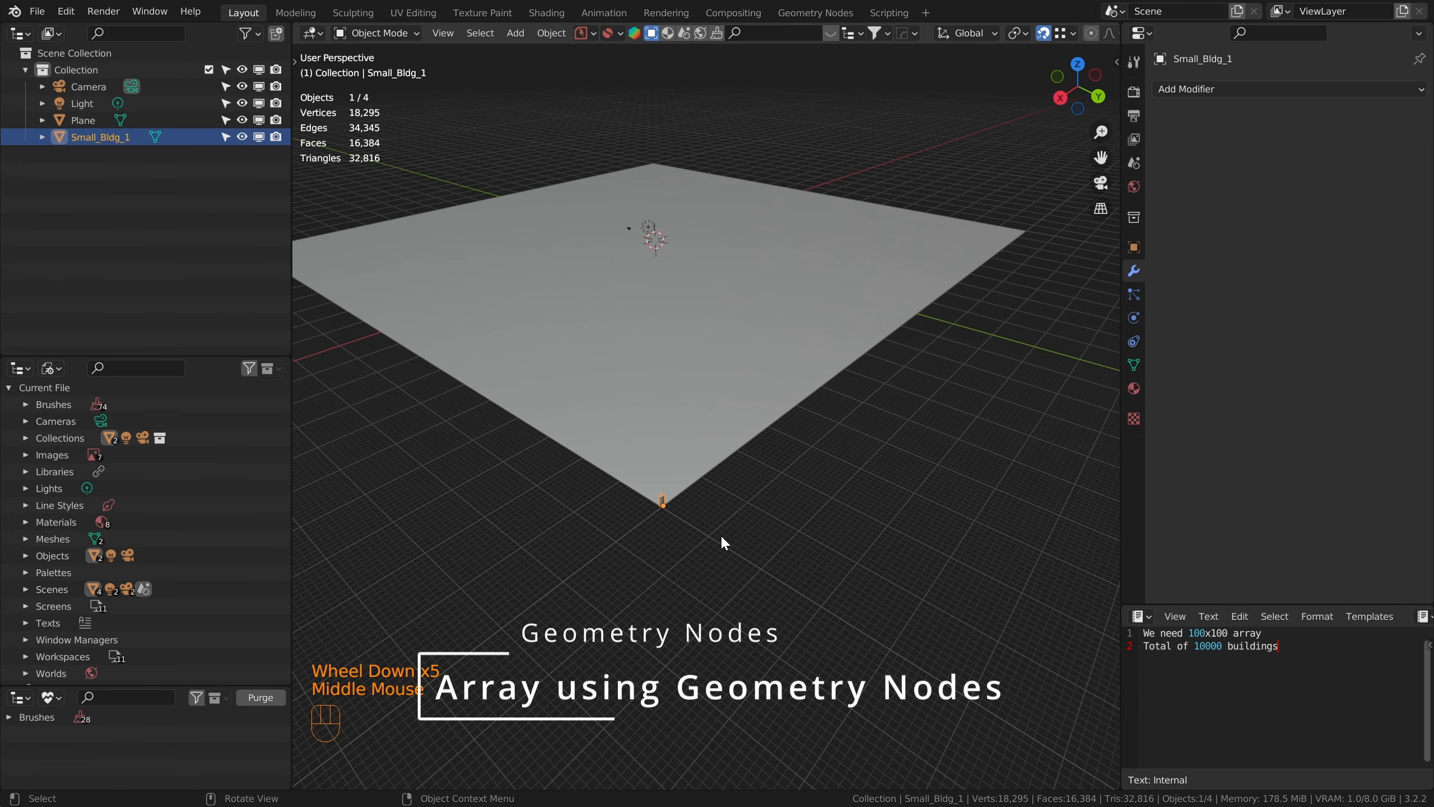
pyautogui.press('g')
pyautogui.press('x')
pyautogui.click(600, 600)
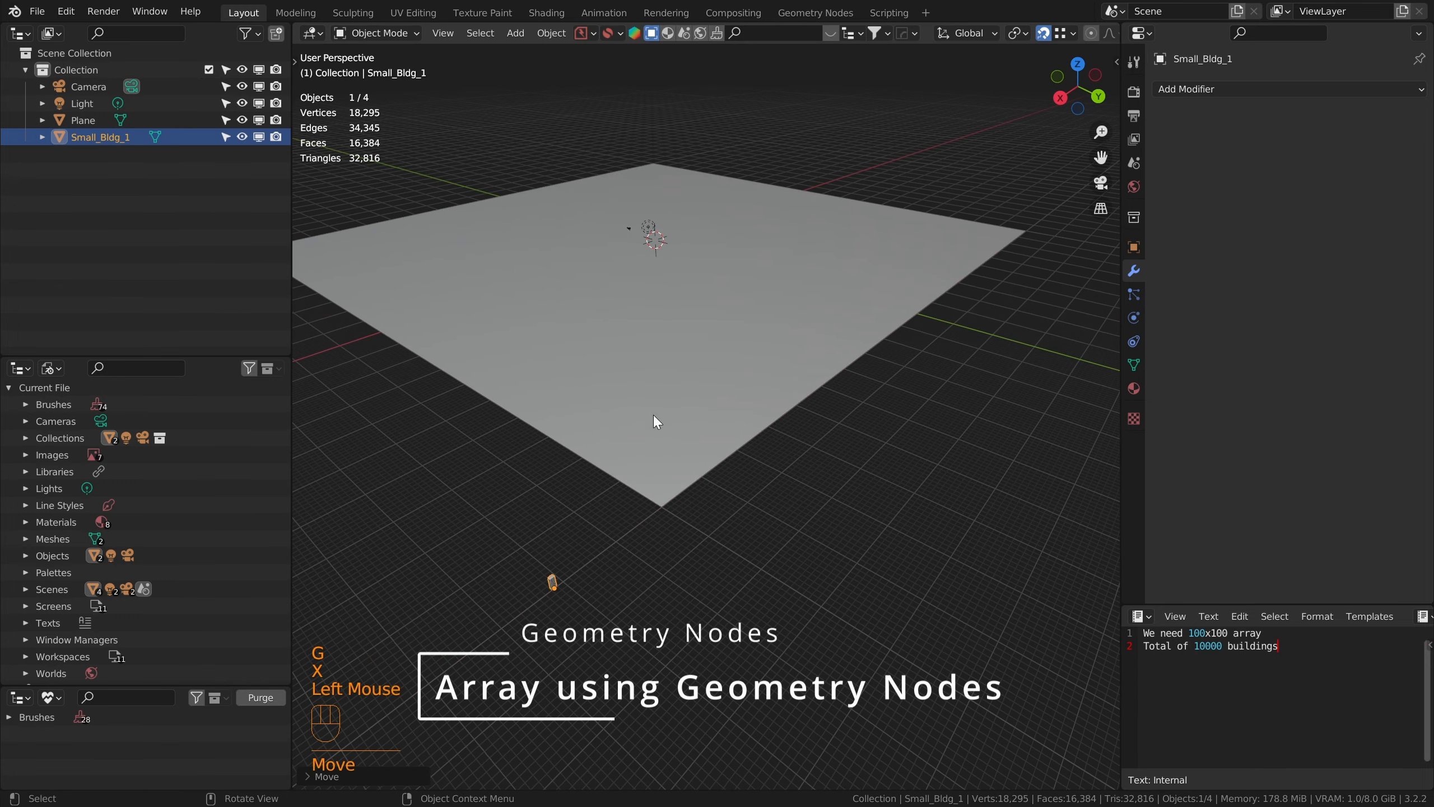
# Step: Select the plane, enter Edit Mode and subdivide its mesh
pyautogui.click(655, 421)
pyautogui.moveTo(688, 384); pyautogui.dragTo(690, 382, button='middle')
pyautogui.scroll(-1, 629, 339)
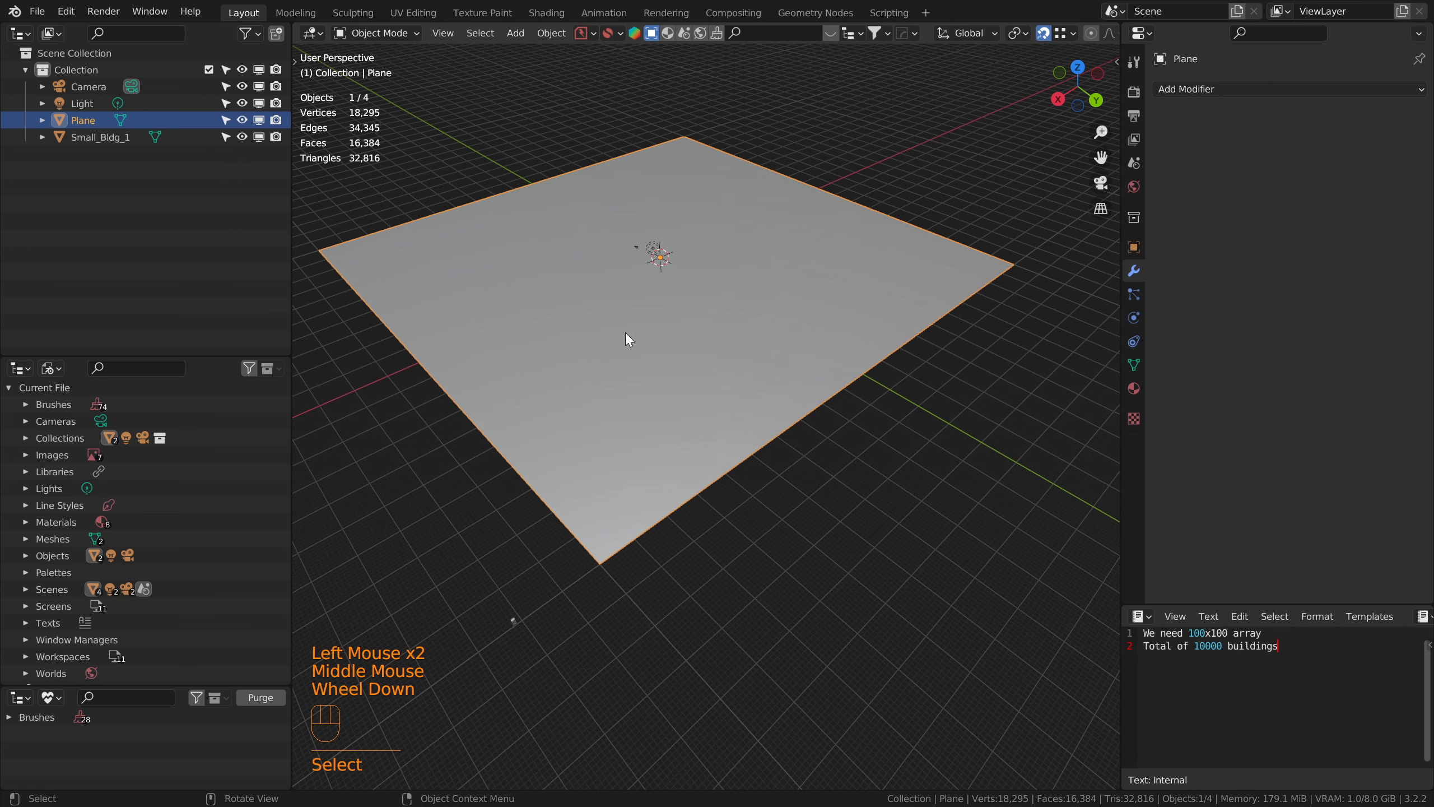
pyautogui.click(388, 32)
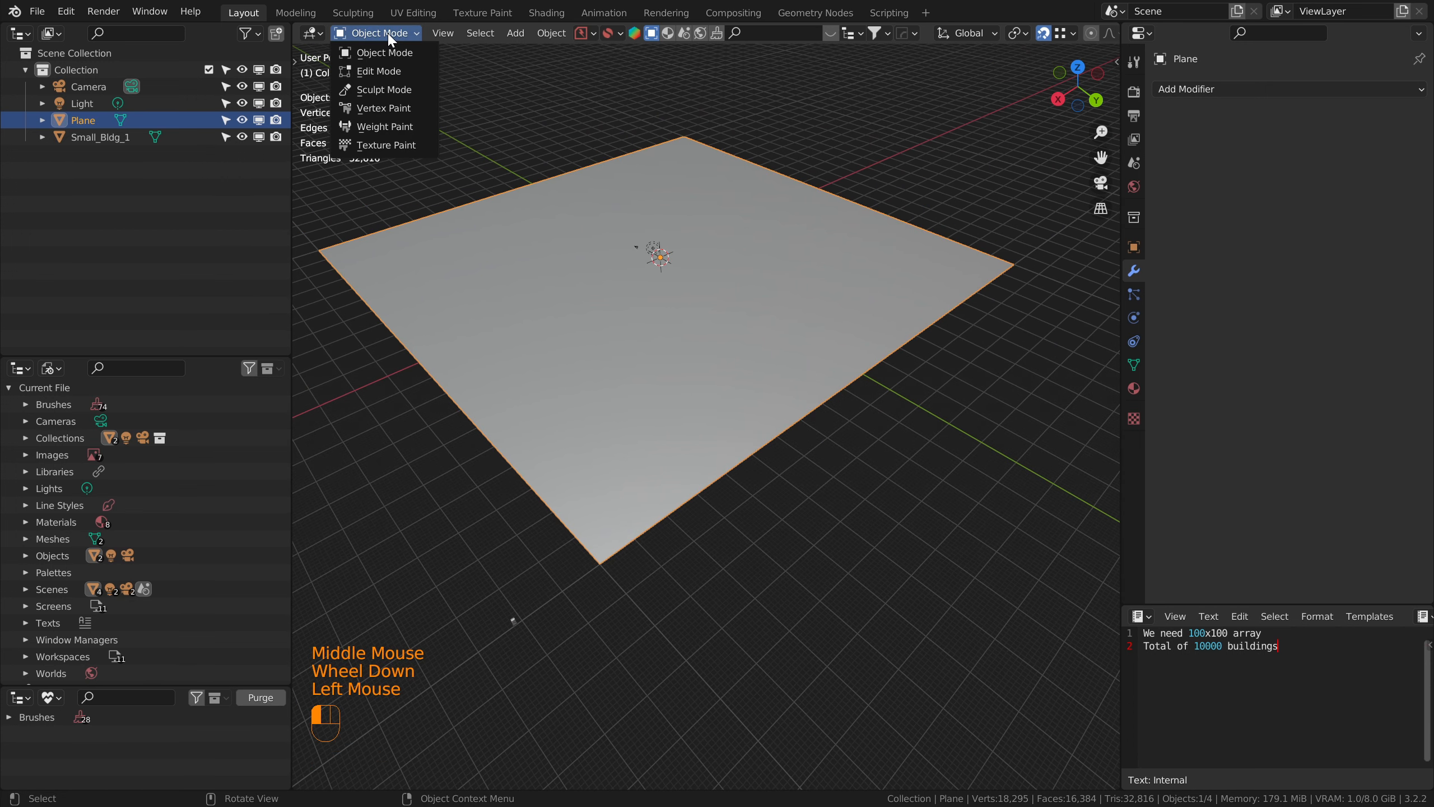
pyautogui.click(392, 72)
pyautogui.rightClick(637, 305)
pyautogui.click(637, 305)
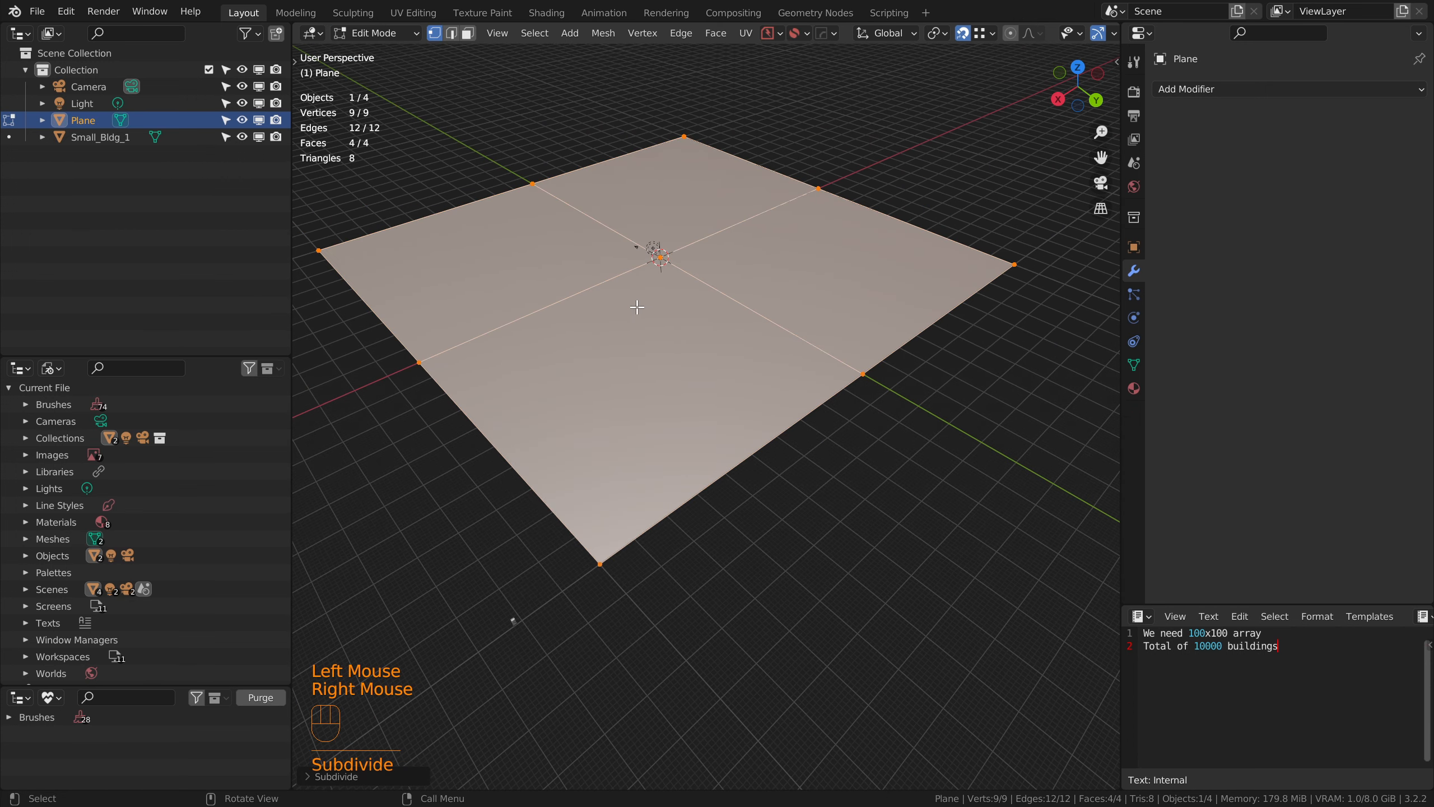
# Step: Set the subdivision's number of cuts to 98 and return the plane to Object Mode
pyautogui.click(316, 776)
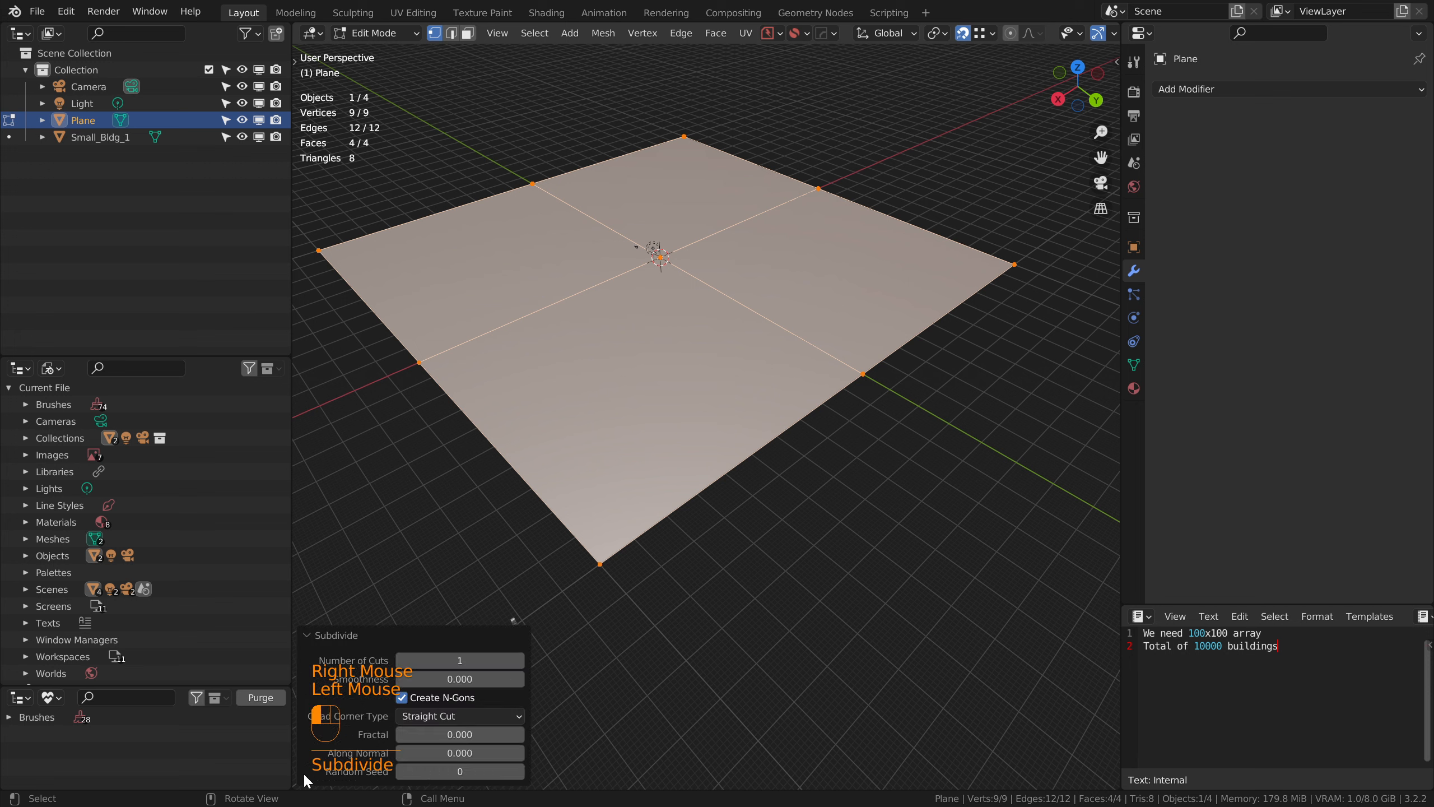
pyautogui.doubleClick(459, 661)
pyautogui.write('98')
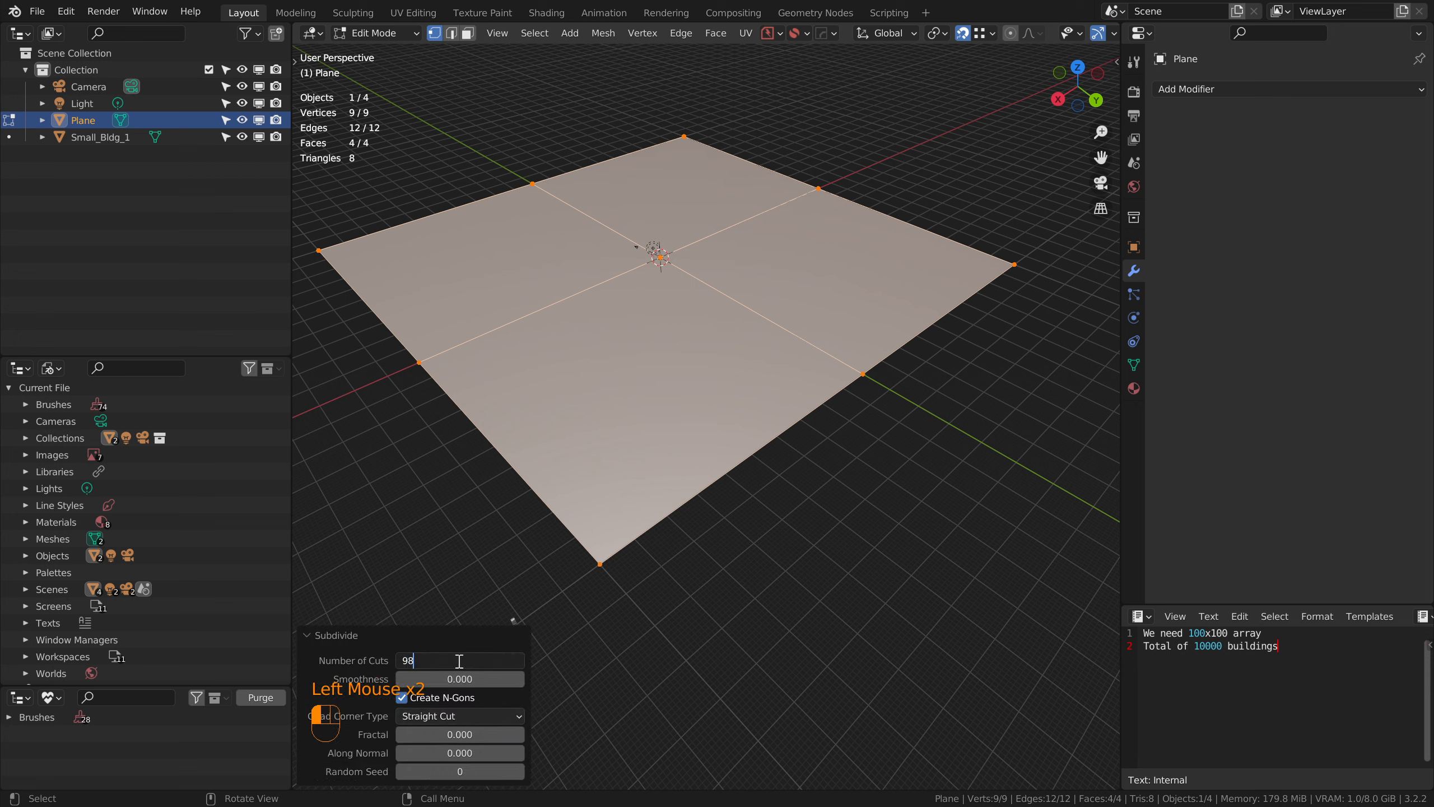
pyautogui.press('Return')
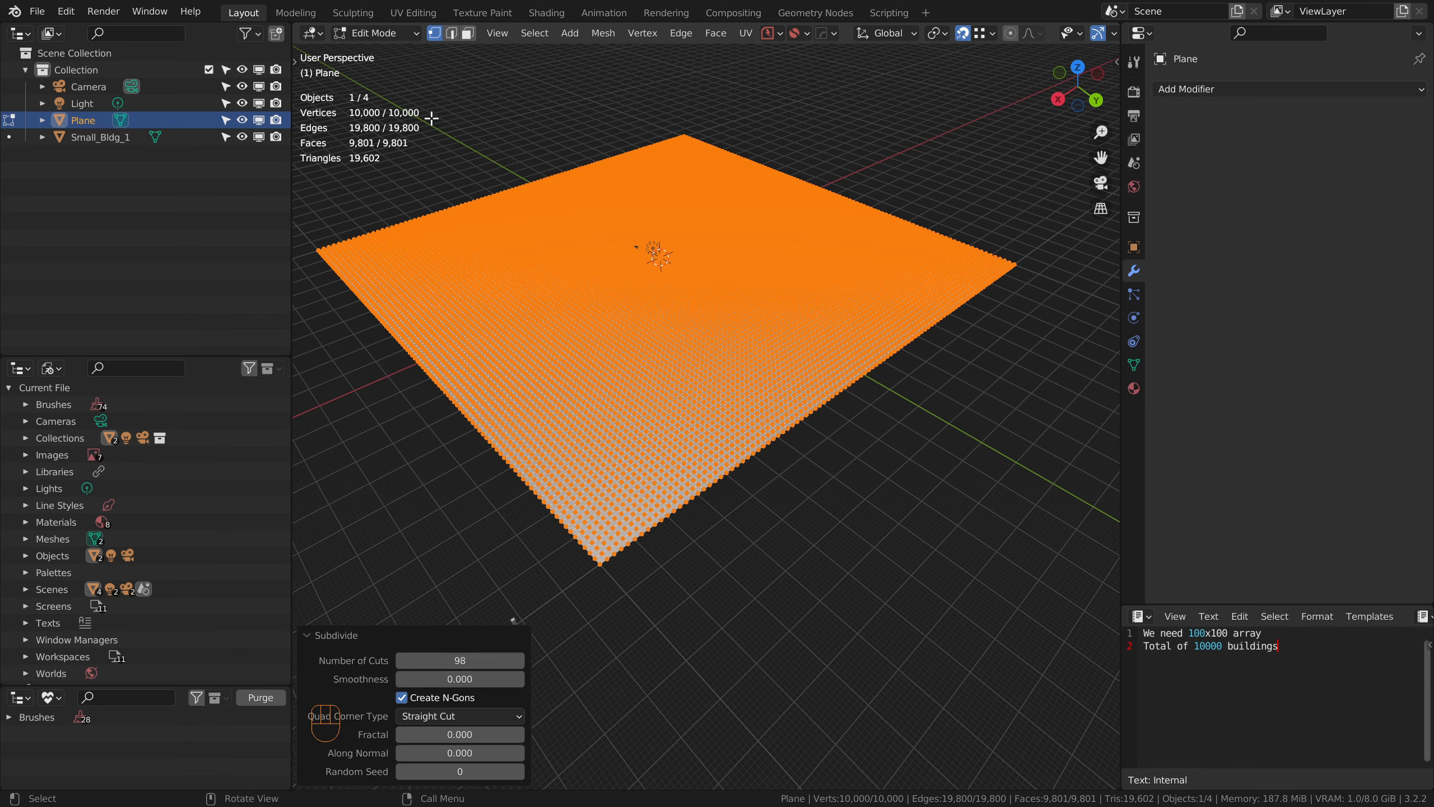
pyautogui.click(403, 31)
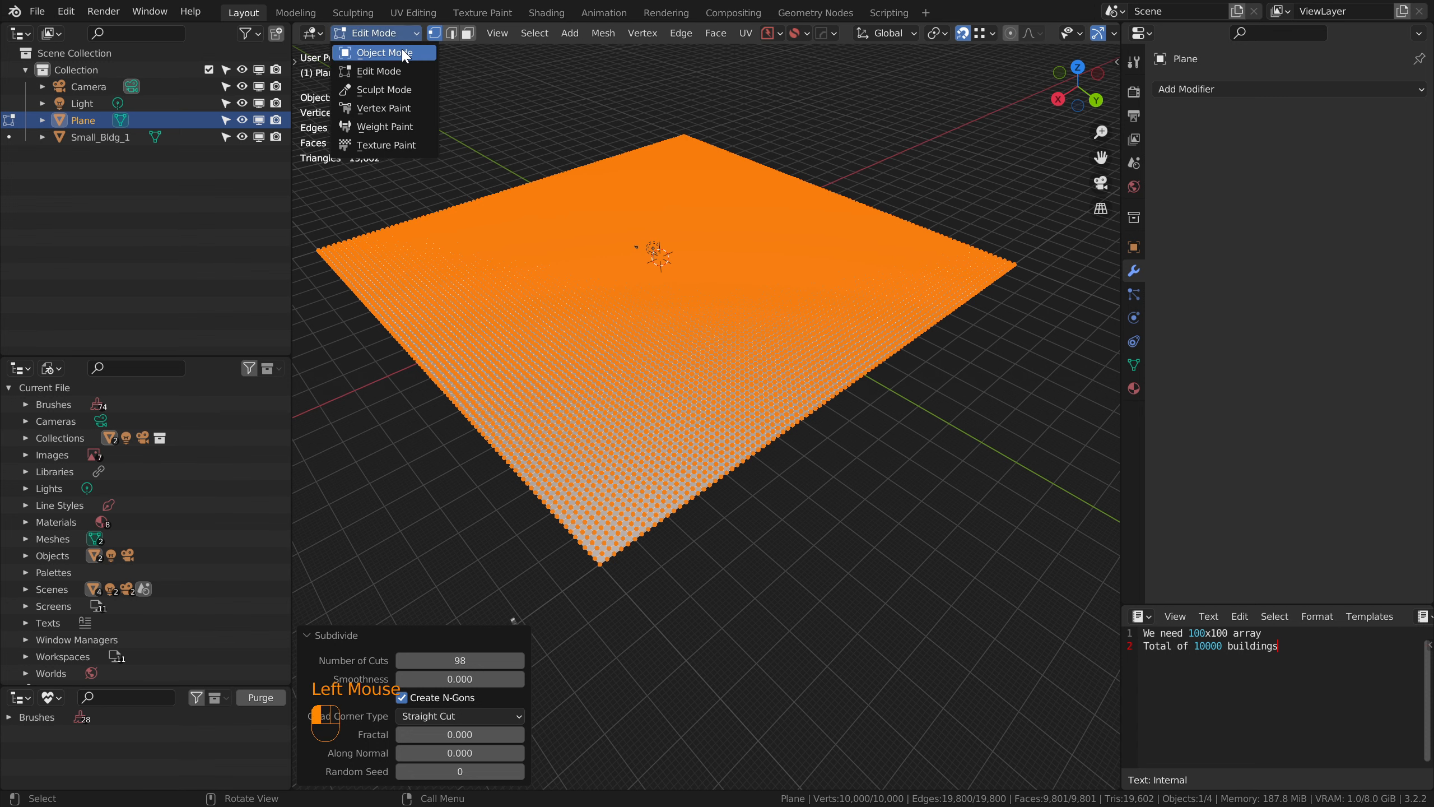
pyautogui.click(384, 53)
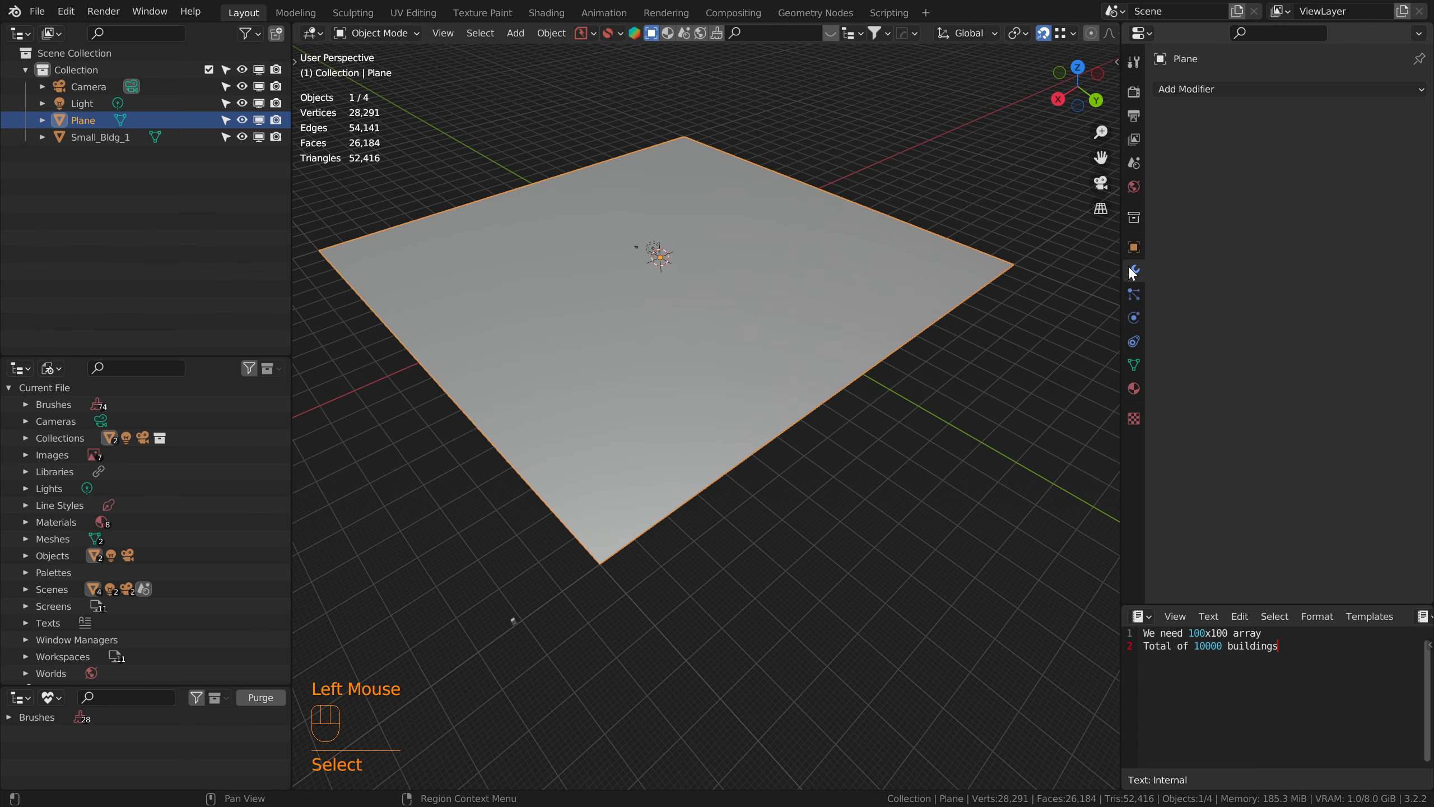
# Step: Add a Geometry Nodes modifier with a new node group to the plane and switch to the Geometry Nodes workspace
pyautogui.click(1209, 86)
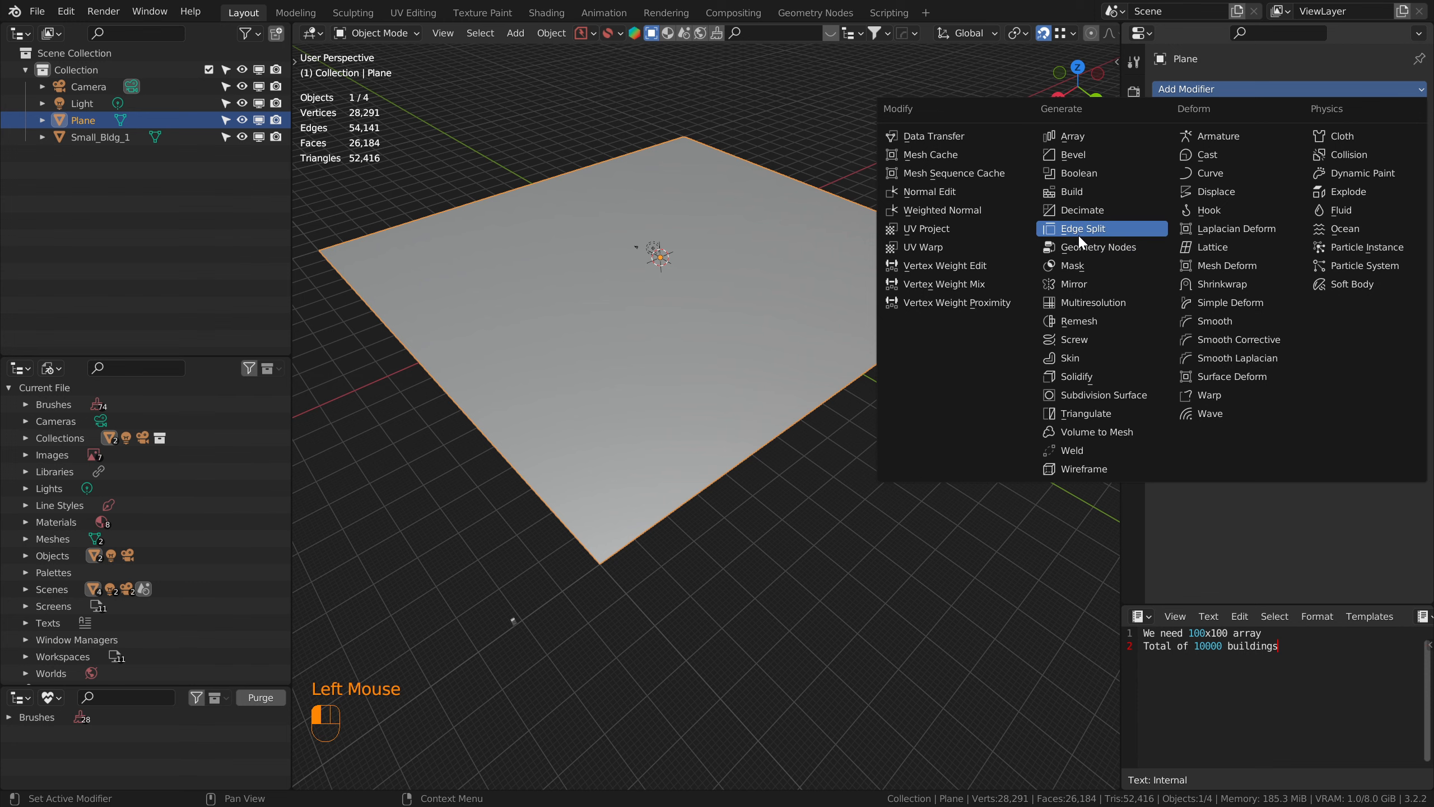
pyautogui.click(1082, 250)
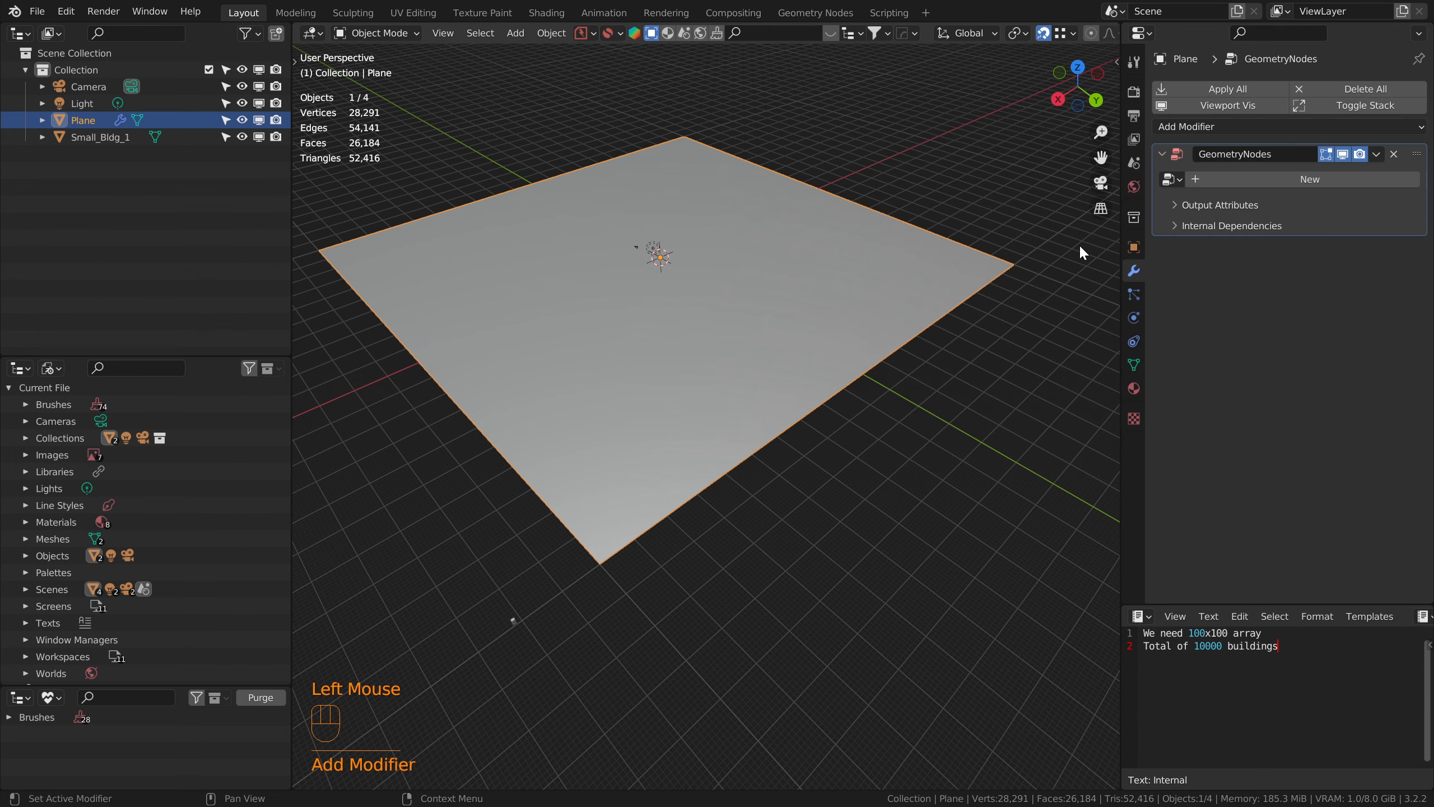
pyautogui.click(1307, 179)
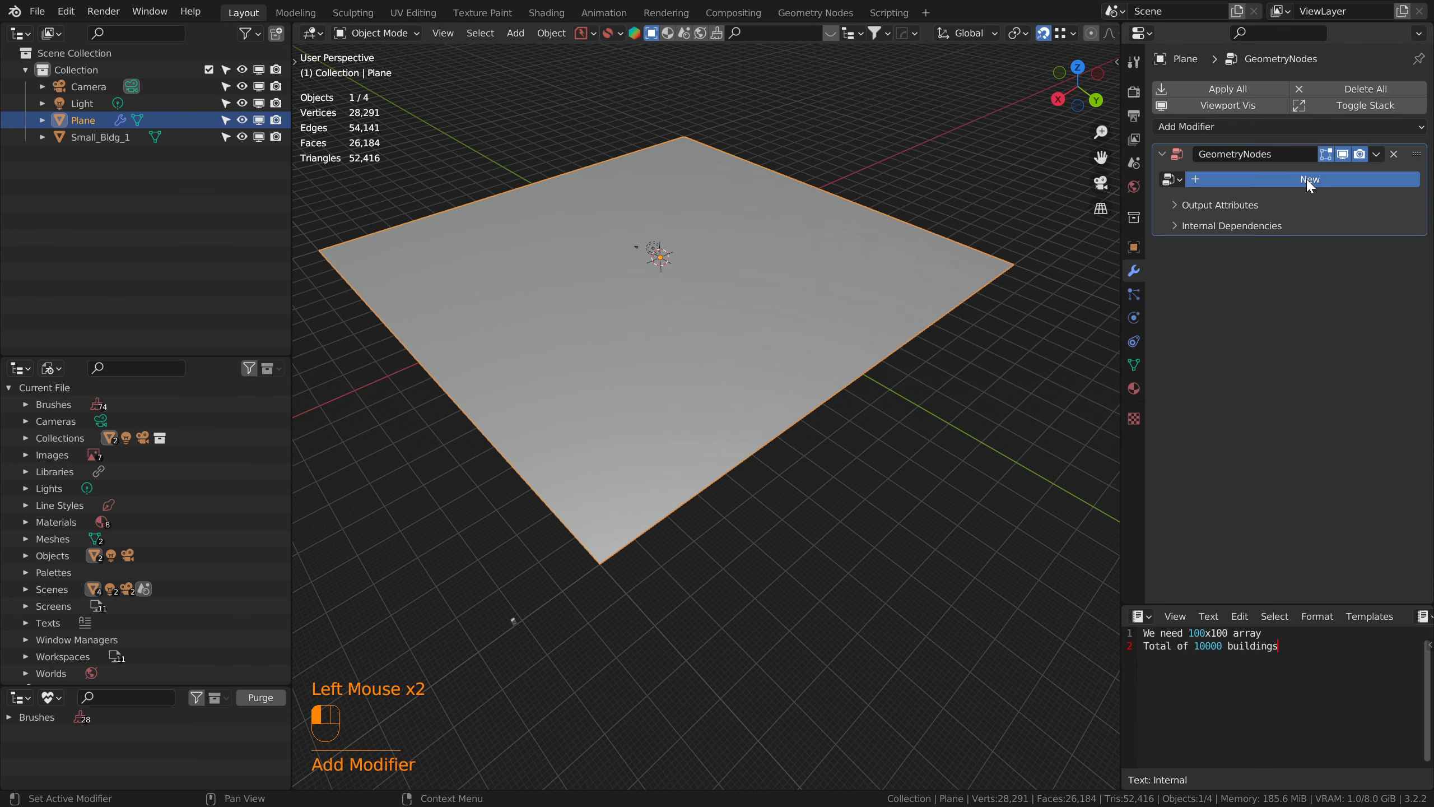
pyautogui.click(850, 20)
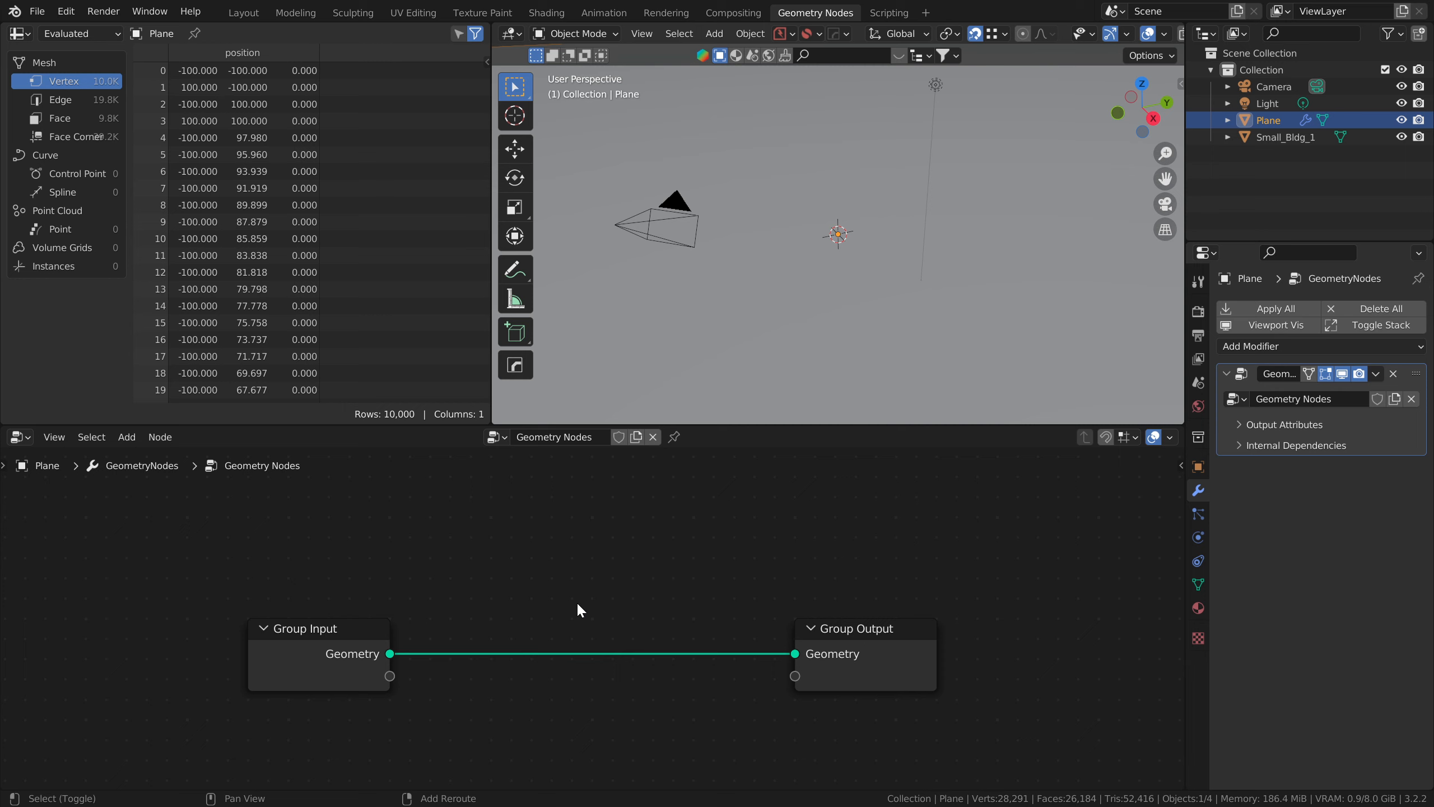
# Step: Add an Instance on Points node on the link between Group Input and Group Output
pyautogui.hotkey('shift', 'a')
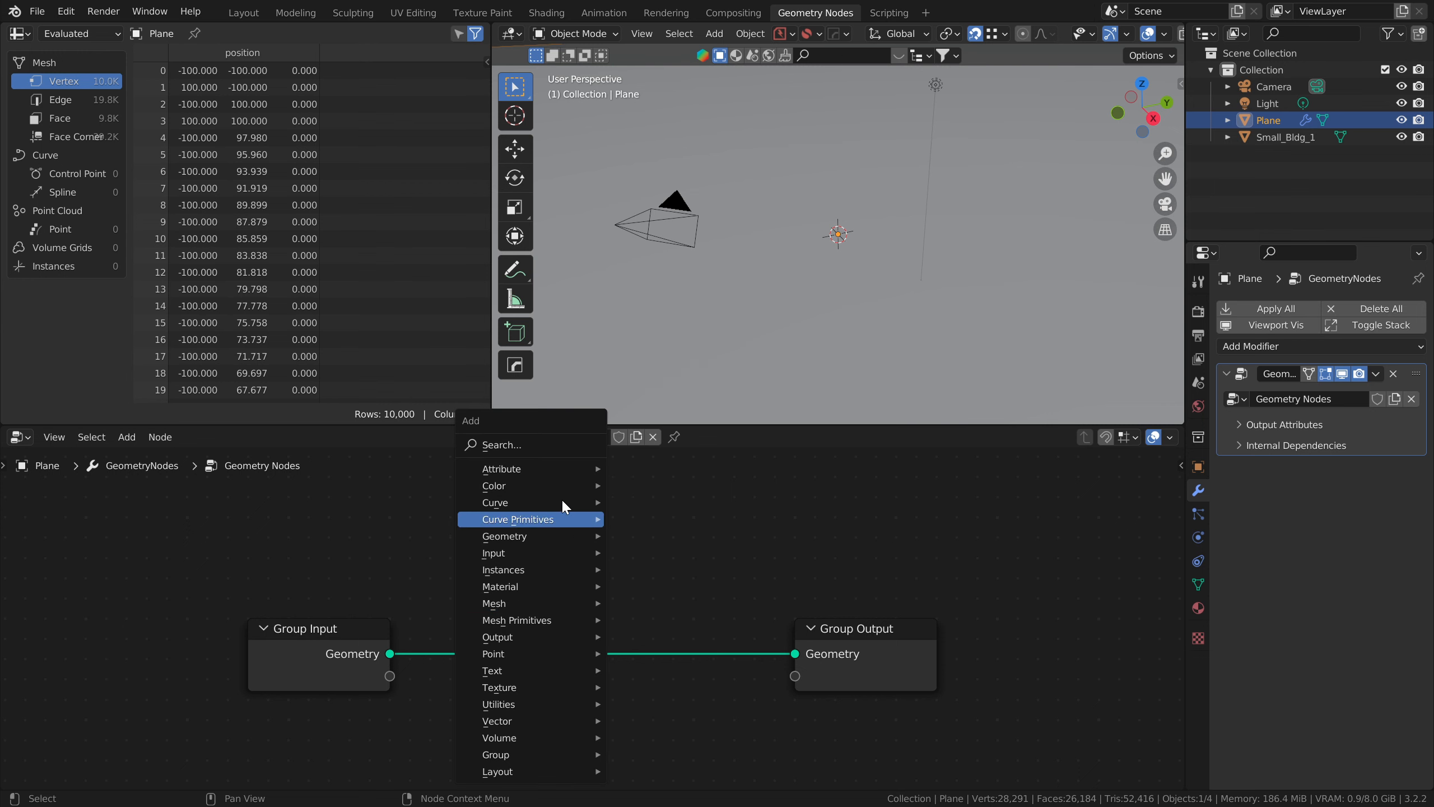
pyautogui.click(565, 446)
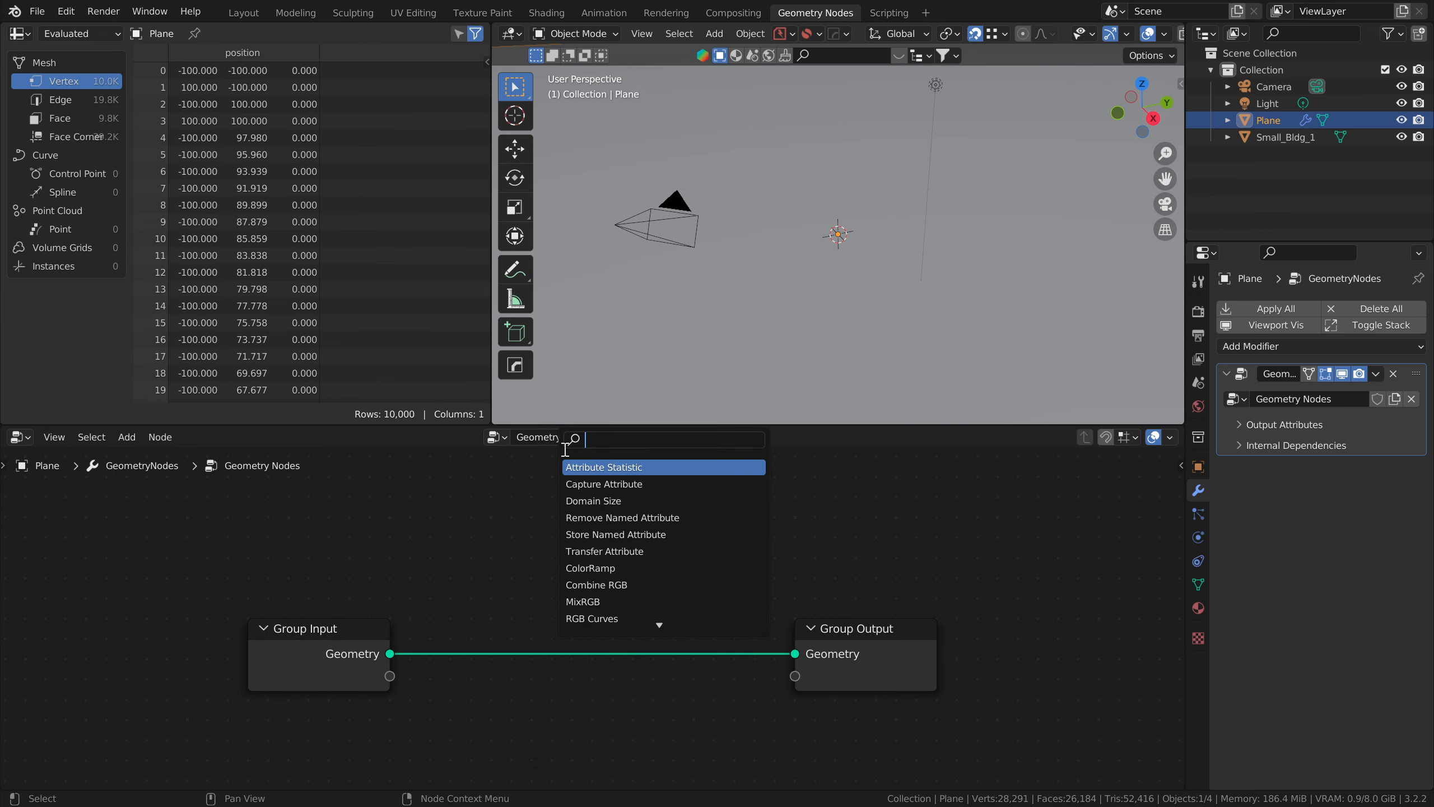
pyautogui.write('ins')
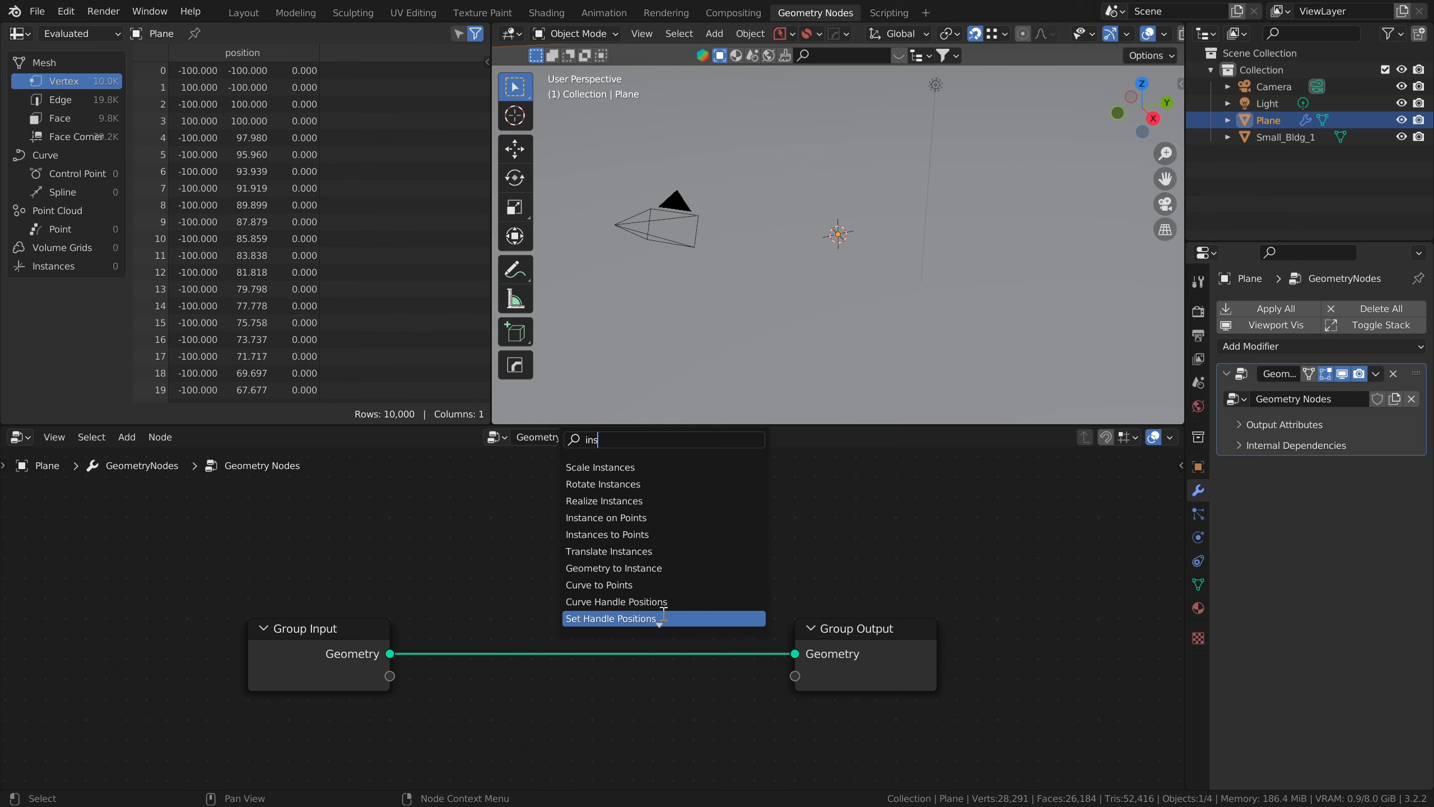
pyautogui.click(649, 514)
pyautogui.click(633, 576)
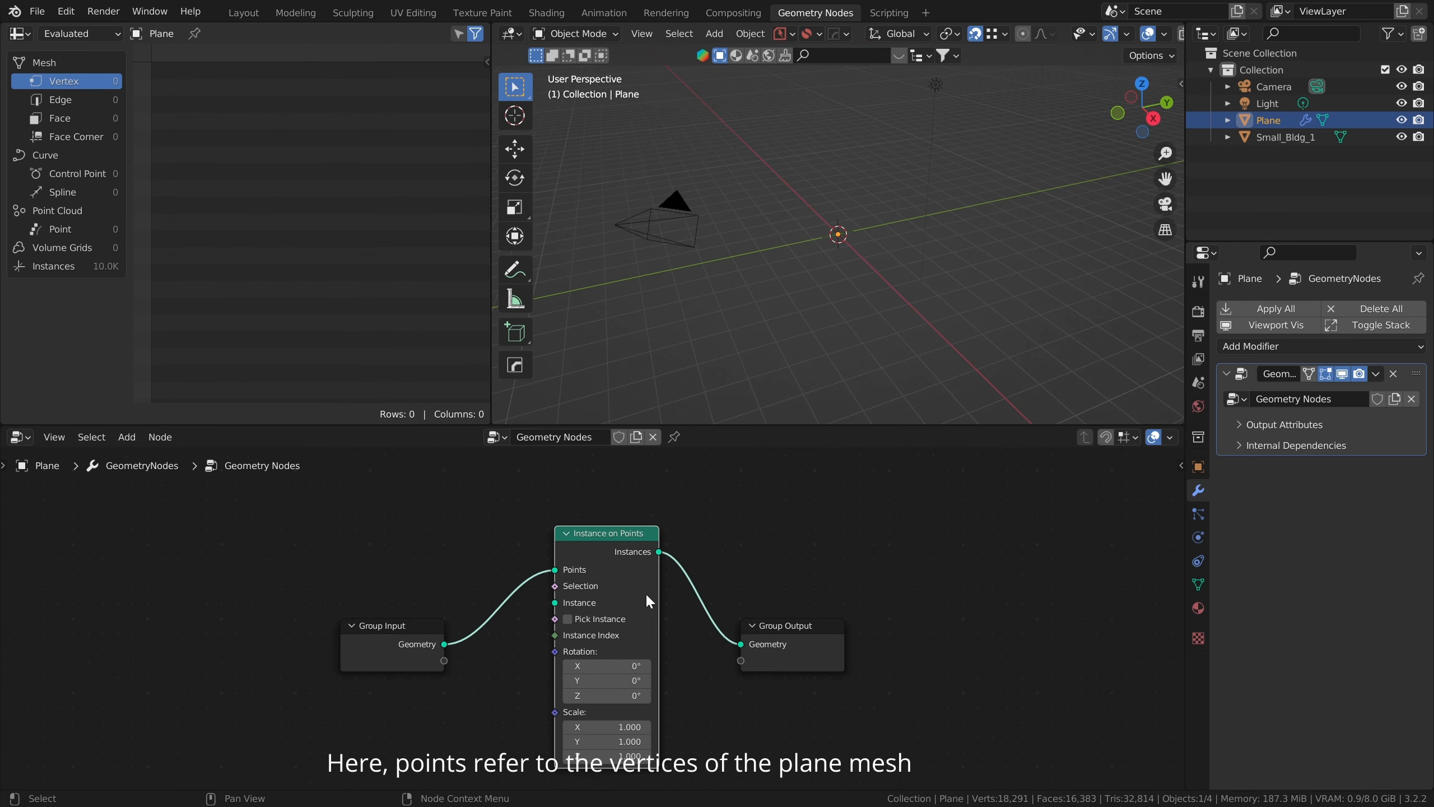
pyautogui.moveTo(680, 695); pyautogui.dragTo(754, 656, button='middle')
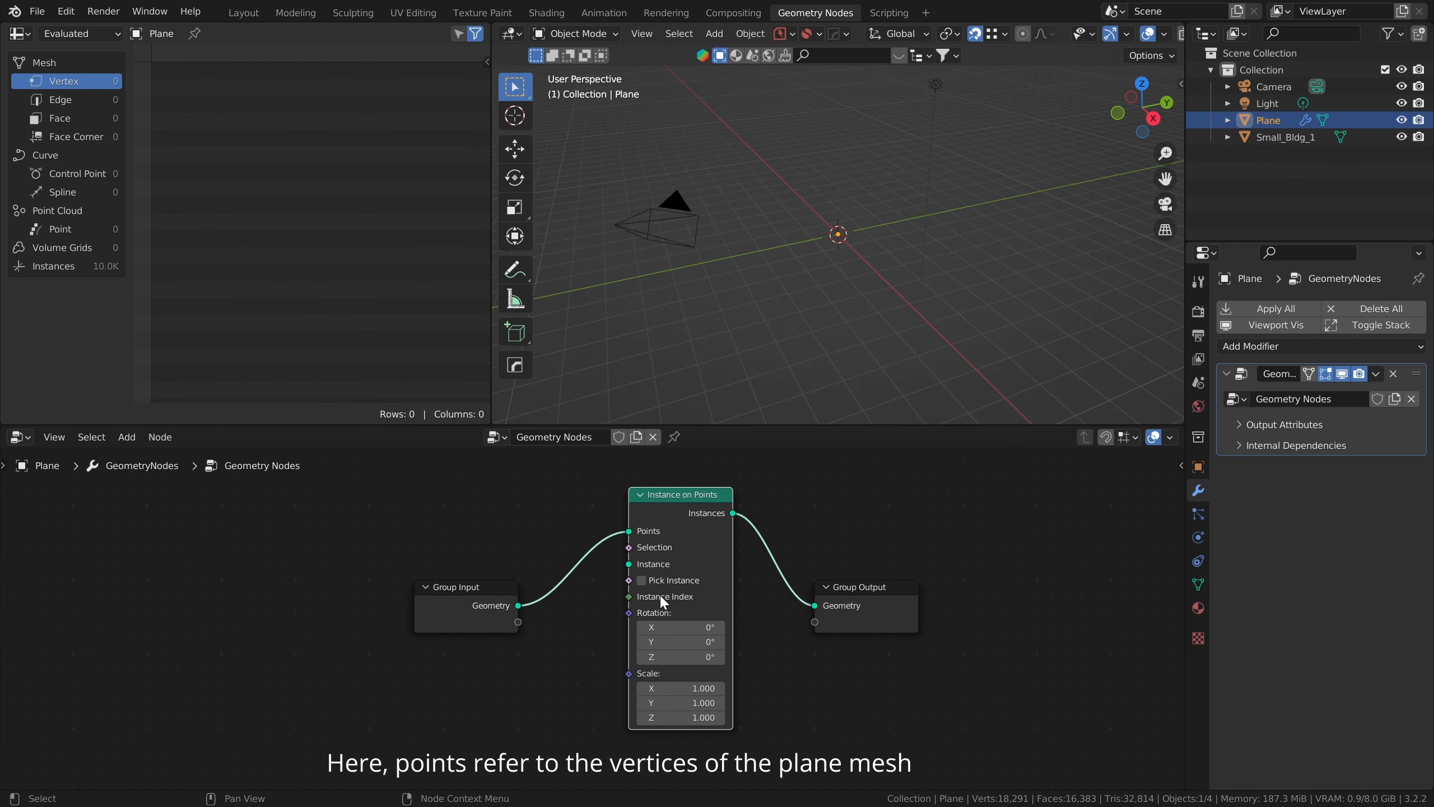
# Step: Insert a Join Geometry node before Group Output and also feed it the Group Input geometry
pyautogui.moveTo(859, 585); pyautogui.dragTo(1047, 612)
pyautogui.hotkey('shift', 'a')
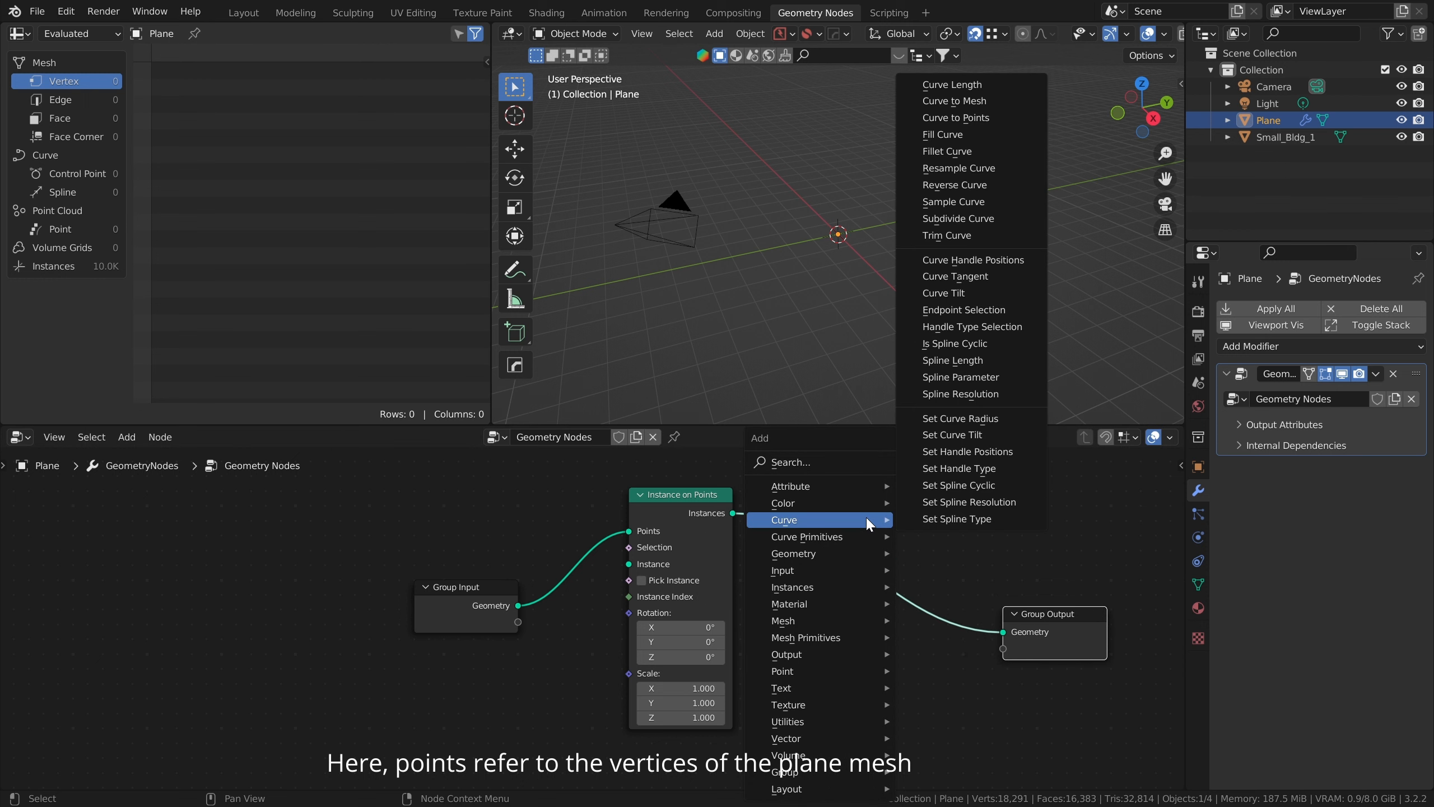
pyautogui.click(846, 464)
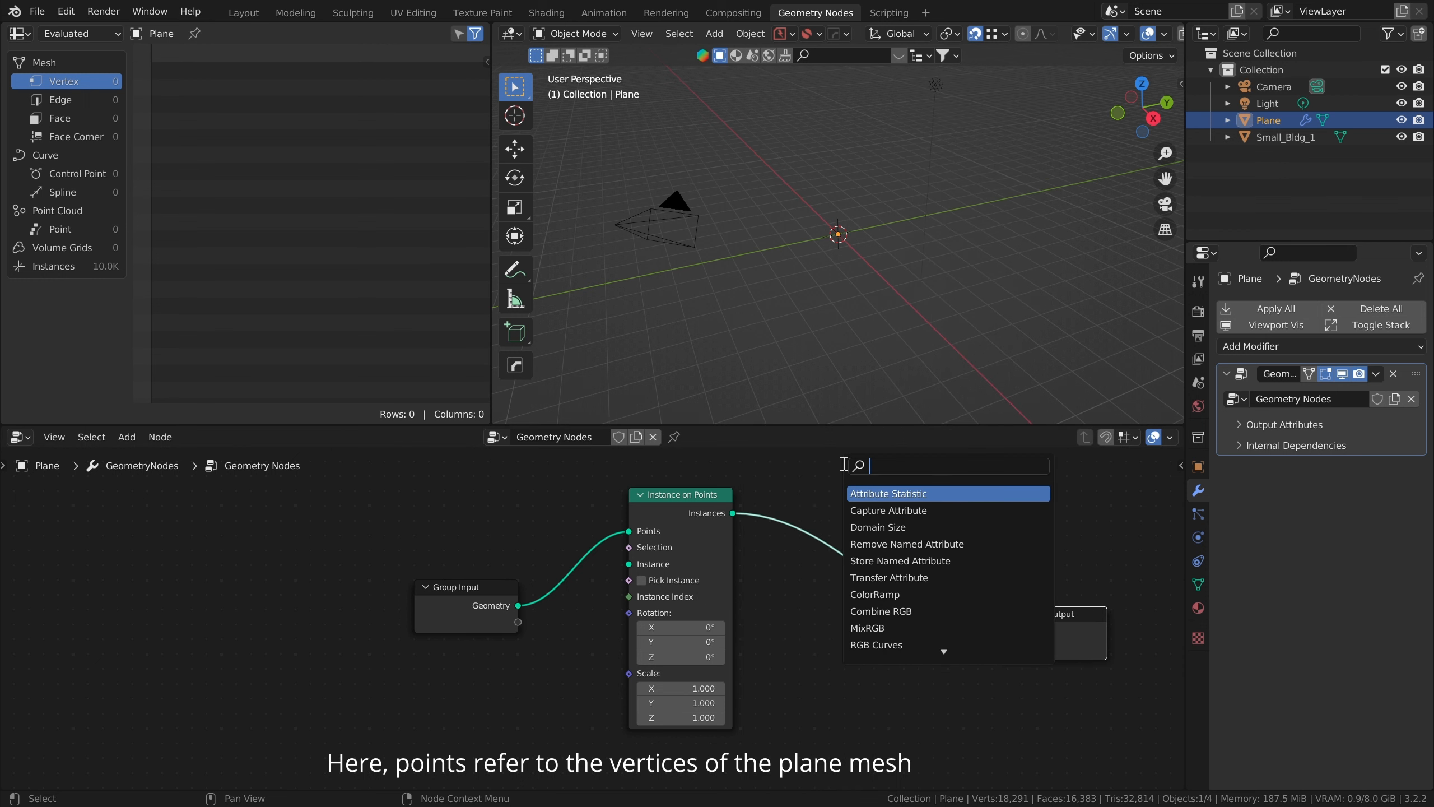
pyautogui.write('join')
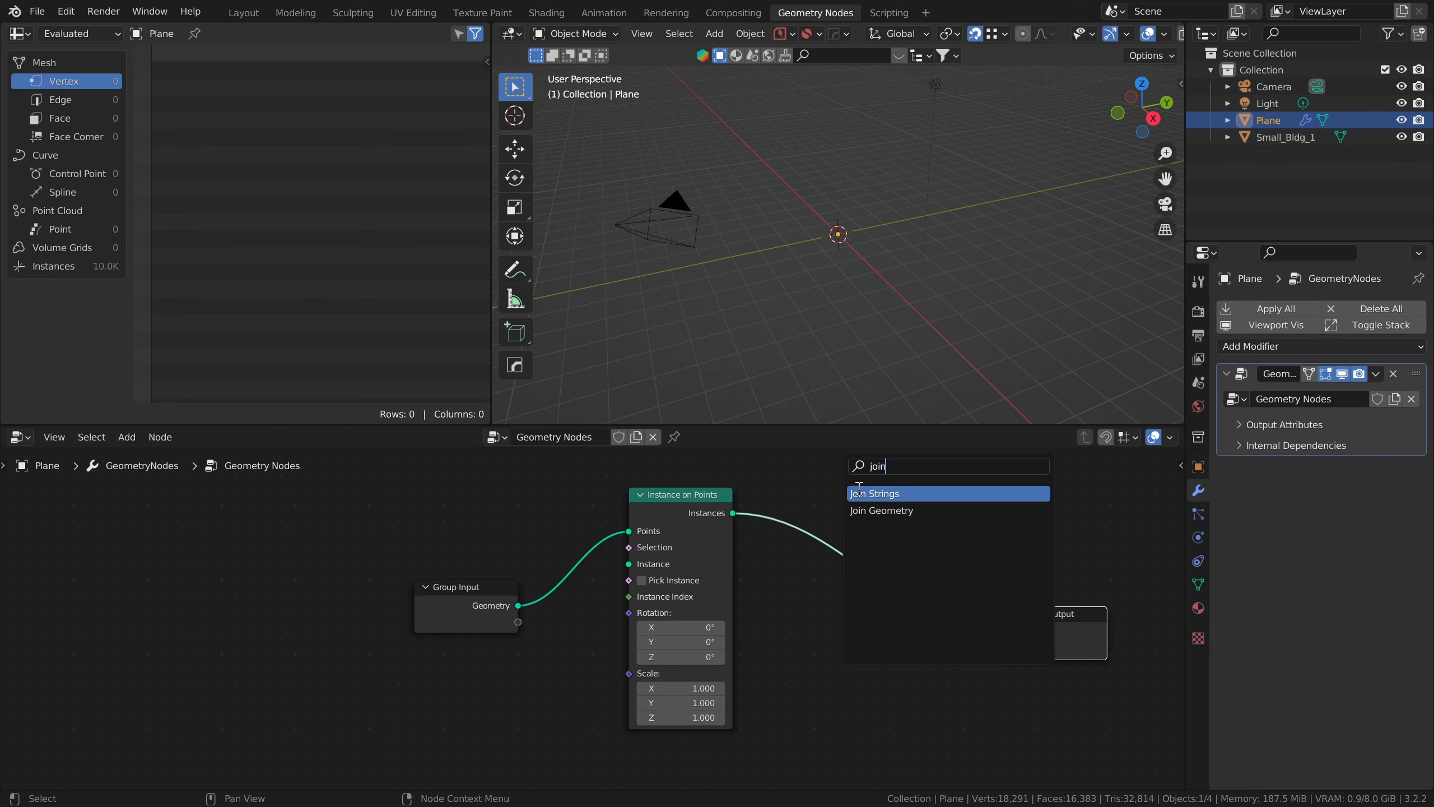
pyautogui.click(867, 510)
pyautogui.click(868, 560)
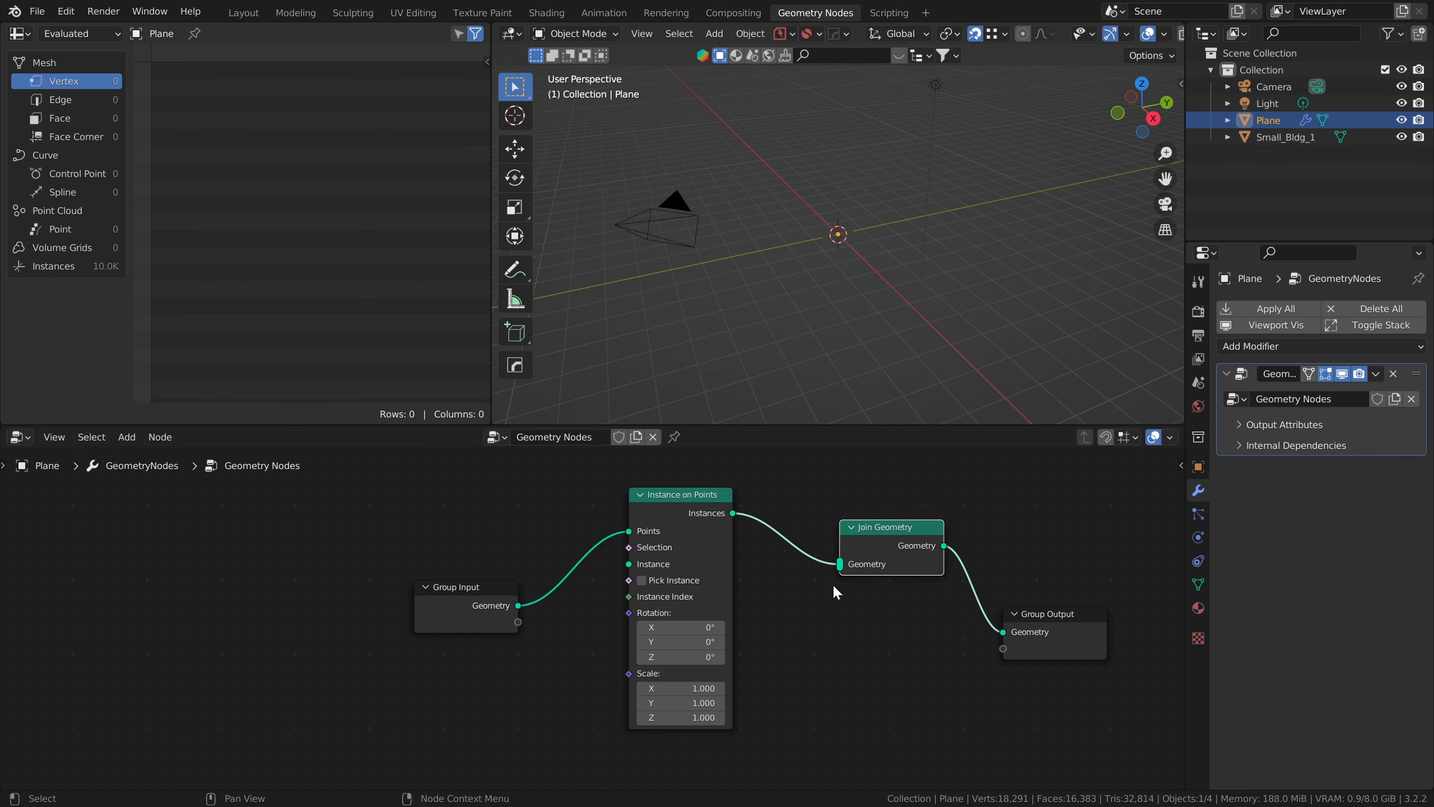
pyautogui.moveTo(519, 606); pyautogui.dragTo(842, 564)
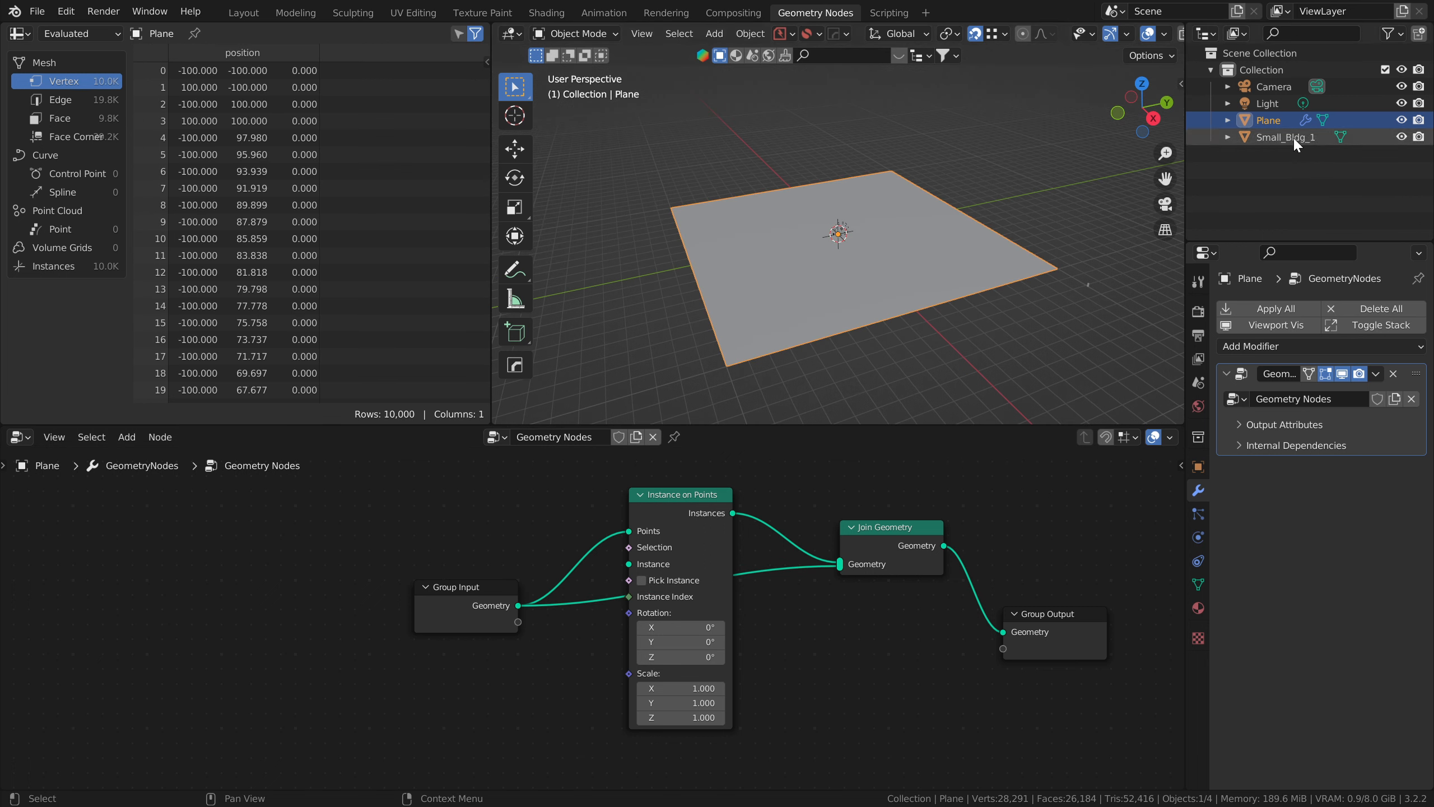
# Step: Add Small_Bldg_1 to the node tree as an Object Info node and connect its Geometry to the Instance input of Instance on Points
pyautogui.moveTo(1293, 137); pyautogui.dragTo(461, 714)
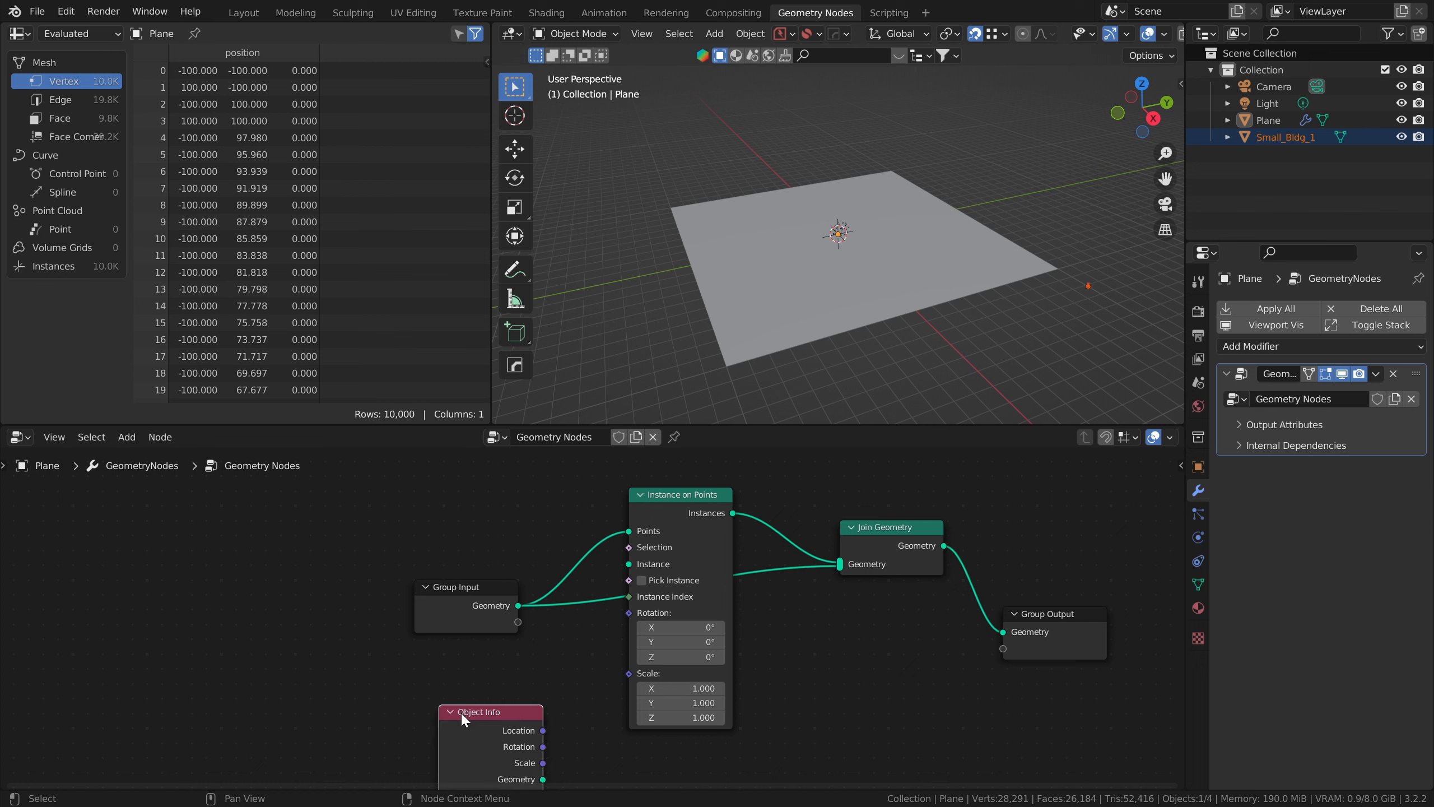
pyautogui.moveTo(493, 711); pyautogui.dragTo(456, 649, button='middle')
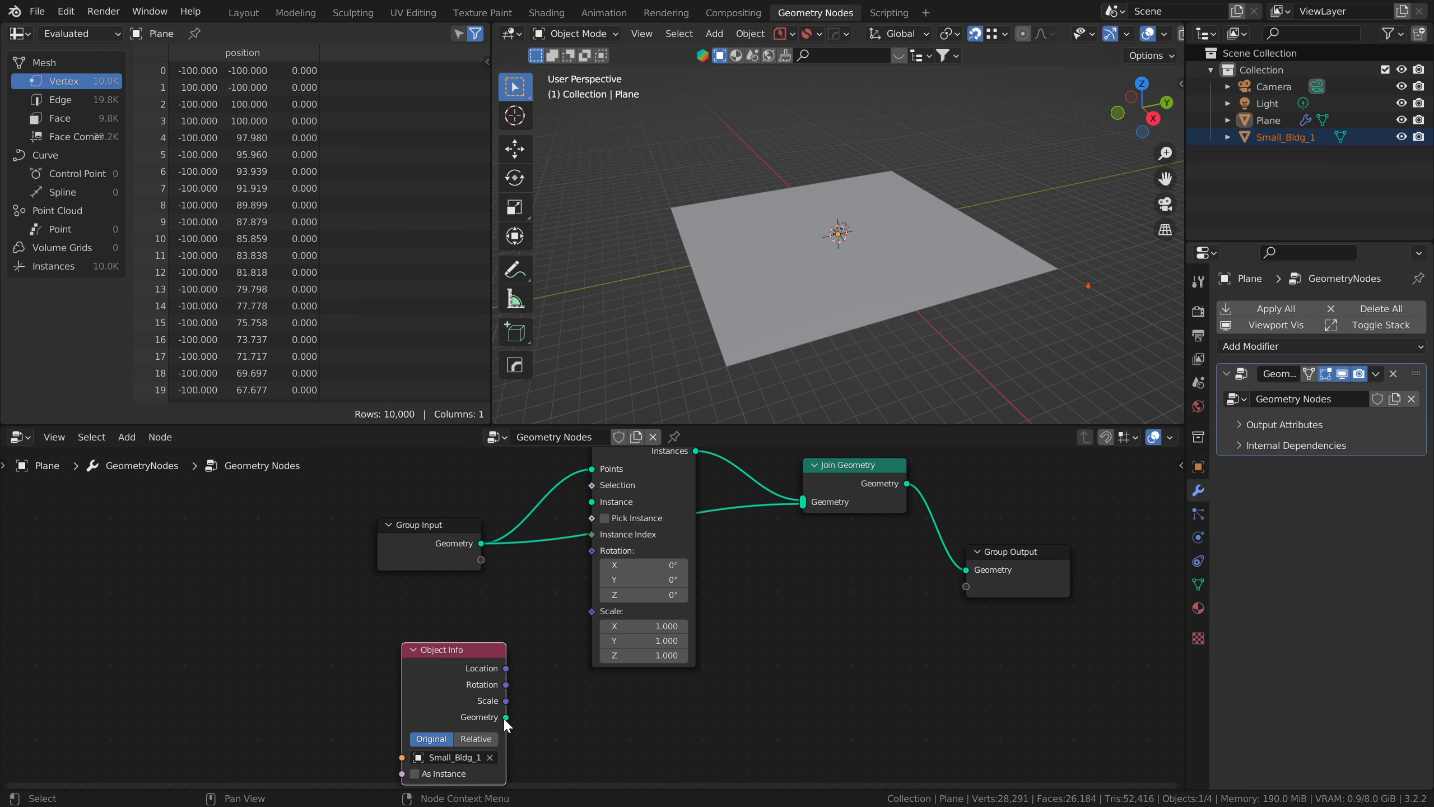
pyautogui.moveTo(506, 717); pyautogui.dragTo(592, 506)
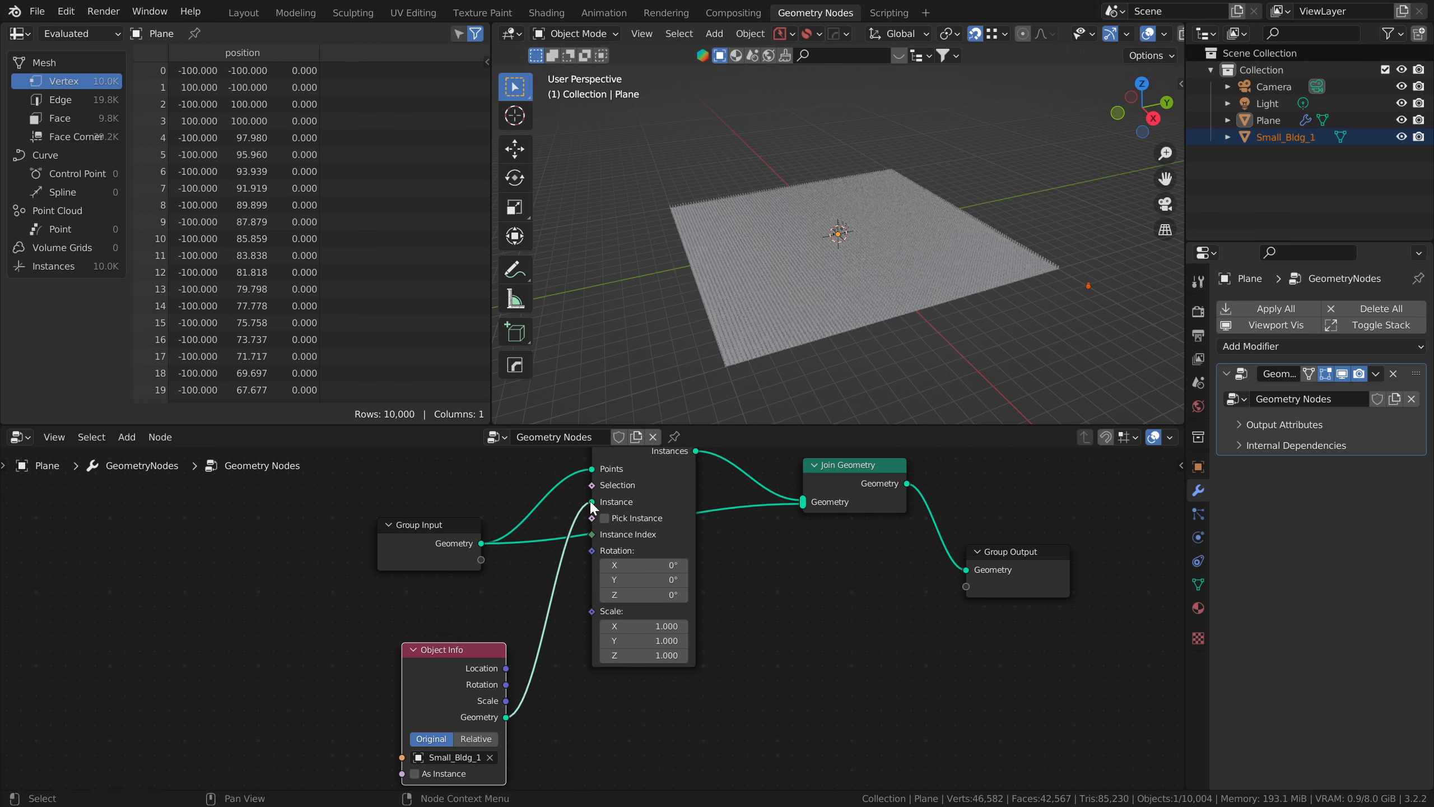
pyautogui.scroll(6, 818, 271)
pyautogui.moveTo(818, 272); pyautogui.dragTo(801, 296, button='middle')
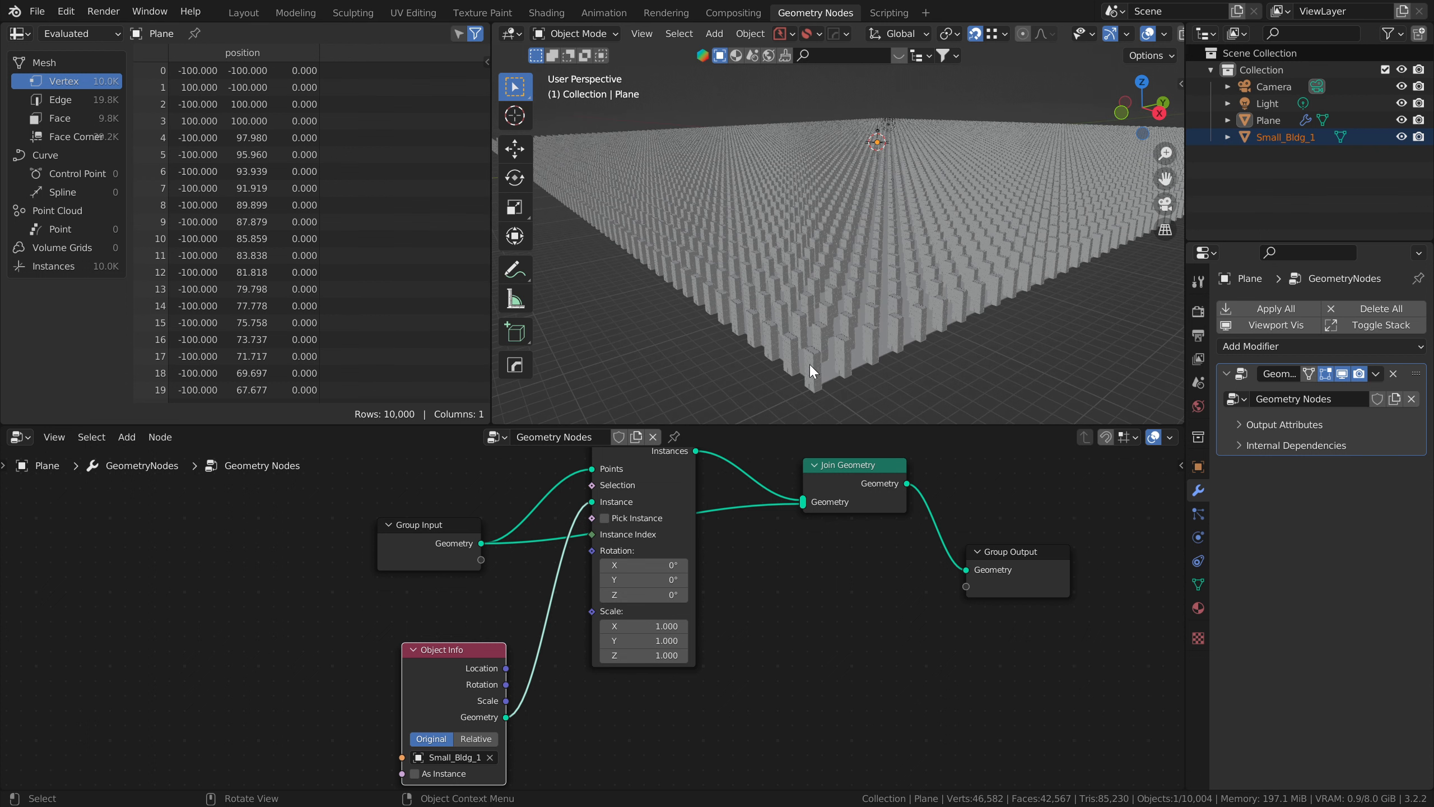
# Step: Delete the Join Geometry node and connect the Instances output of Instance on Points directly to Group Output
pyautogui.click(855, 463)
pyautogui.press('x')
pyautogui.moveTo(696, 451); pyautogui.dragTo(966, 569)
pyautogui.moveTo(864, 271); pyautogui.dragTo(862, 292, button='middle')
pyautogui.scroll(-3, 862, 293)
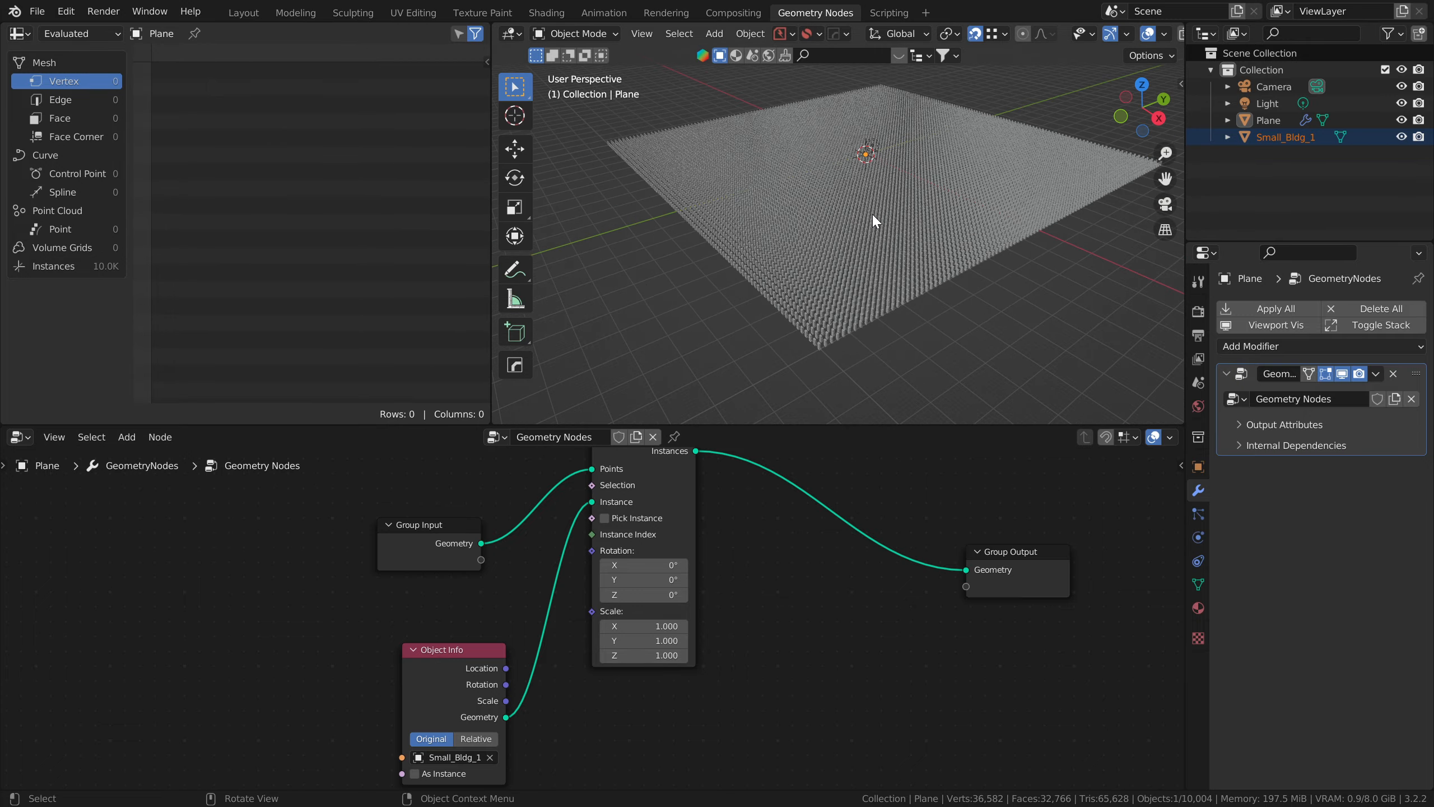
pyautogui.keyDown('shift'); pyautogui.moveTo(864, 188); pyautogui.dragTo(848, 241, button='middle'); pyautogui.keyUp('shift')
pyautogui.scroll(-1, 848, 241)
pyautogui.moveTo(706, 503); pyautogui.dragTo(715, 514, button='middle')
# Step: Return to the Layout workspace and examine the instanced buildings and scene statistics with the array selected and deselected
pyautogui.click(245, 11)
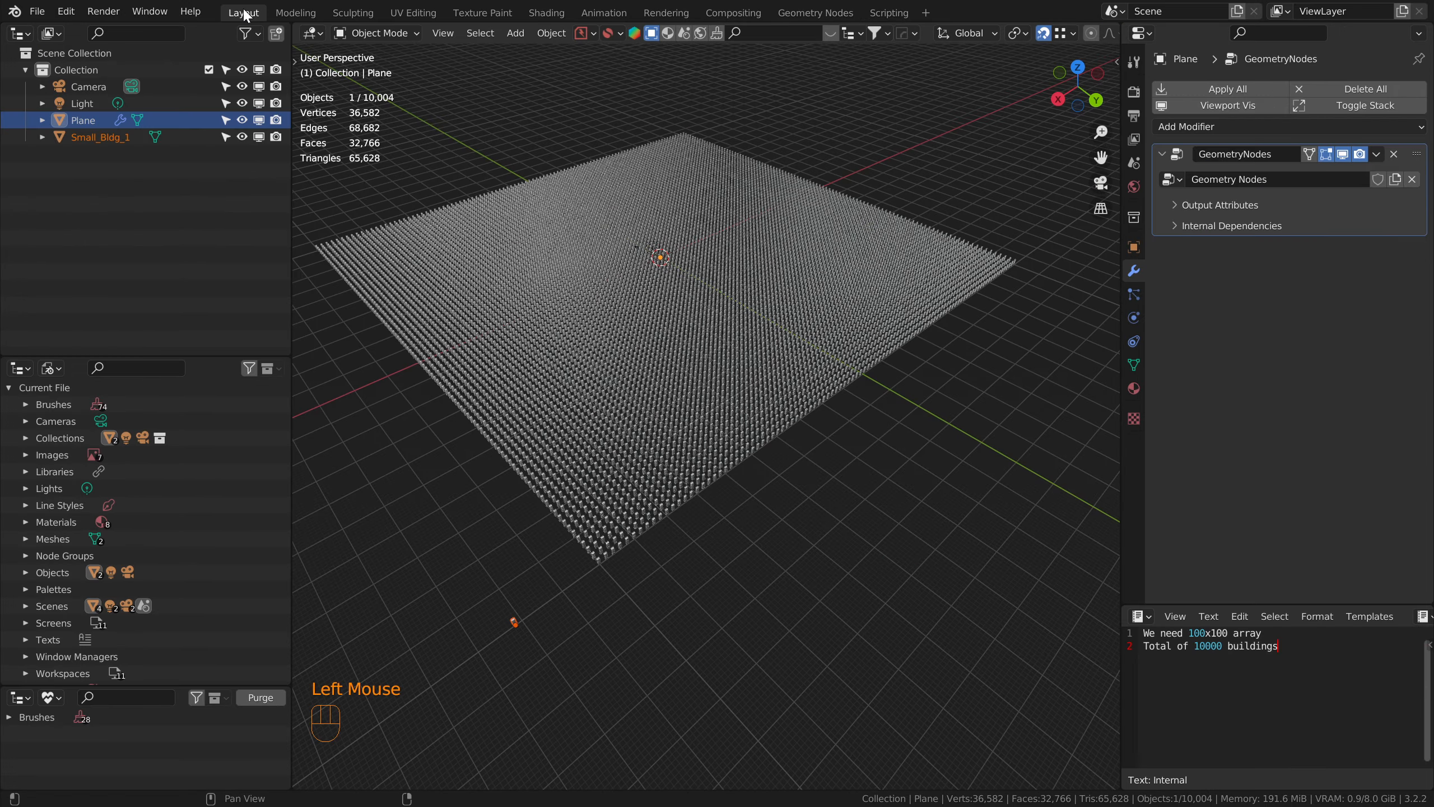
pyautogui.keyDown('shift'); pyautogui.moveTo(612, 364); pyautogui.dragTo(633, 339, button='middle'); pyautogui.keyUp('shift')
pyautogui.click(652, 534)
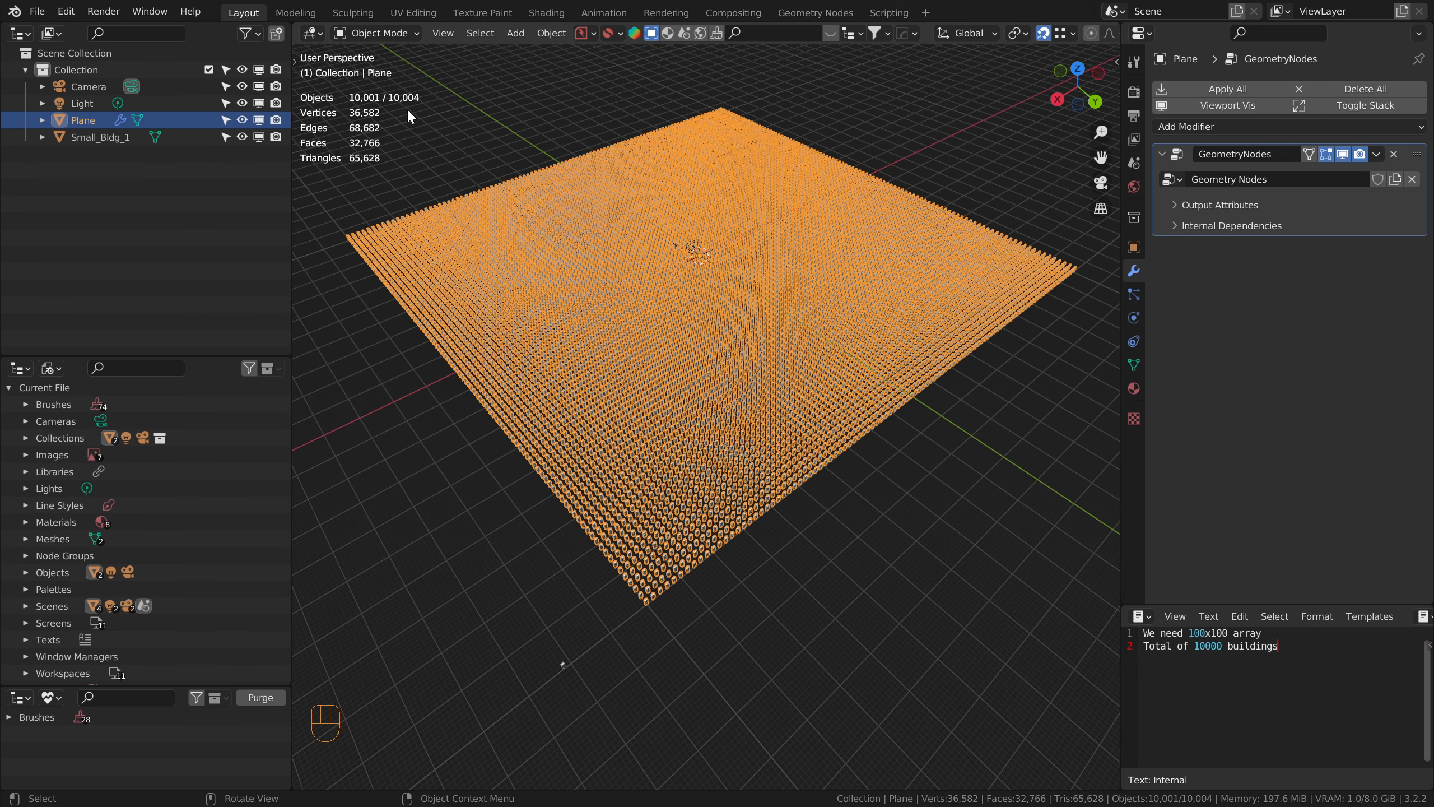
pyautogui.scroll(2, 717, 570)
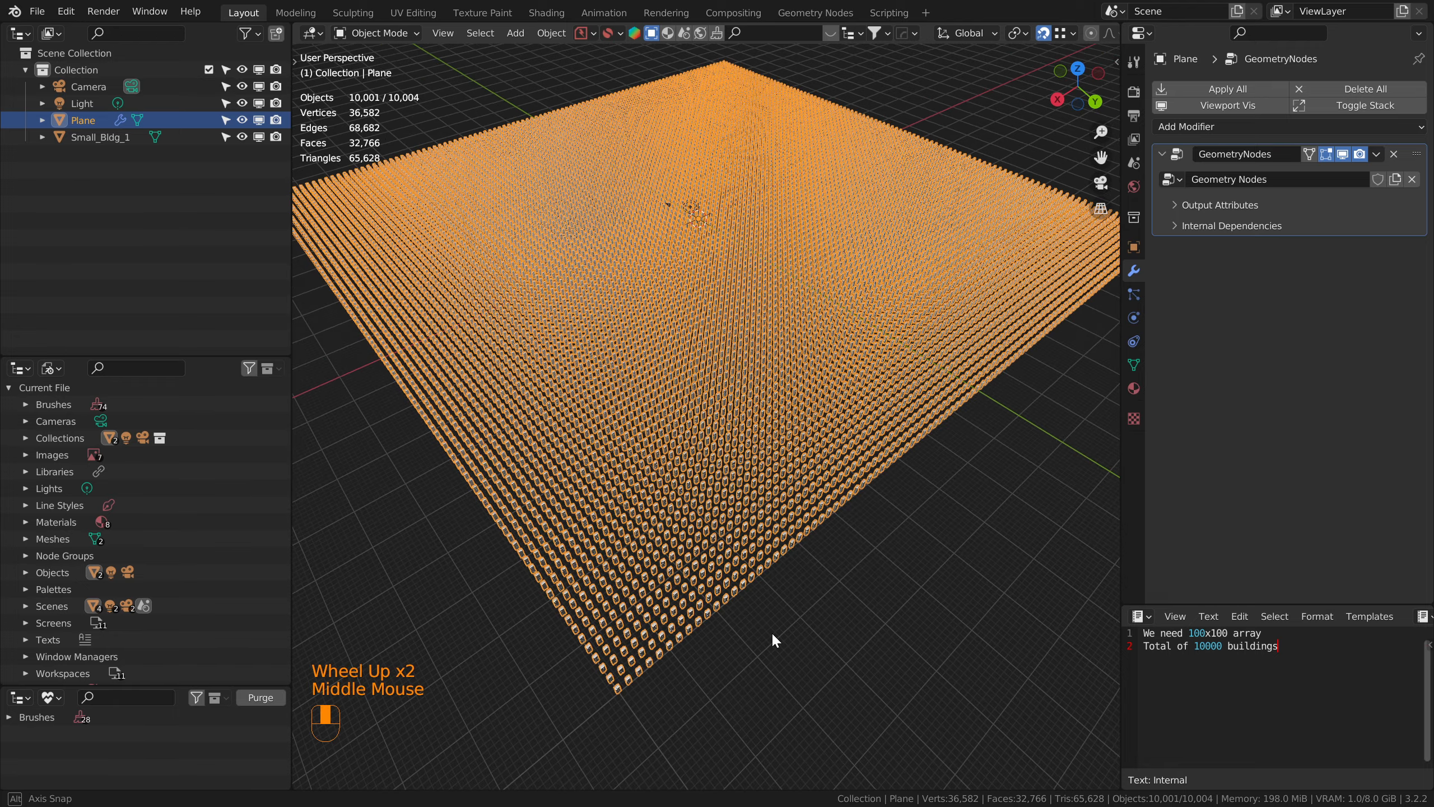
pyautogui.moveTo(775, 637); pyautogui.dragTo(677, 673, button='middle')
pyautogui.click(941, 675)
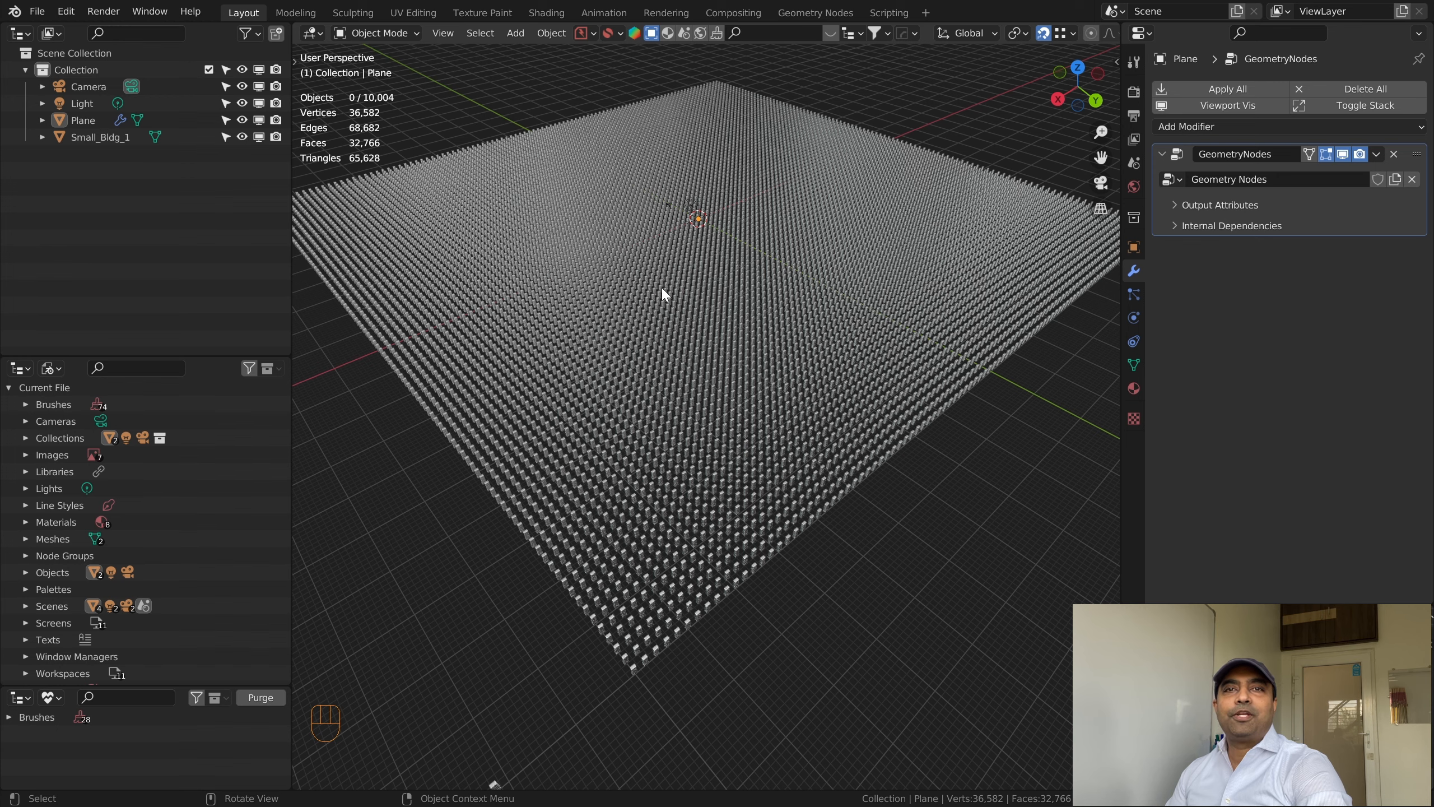
pyautogui.scroll(-2, 678, 305)
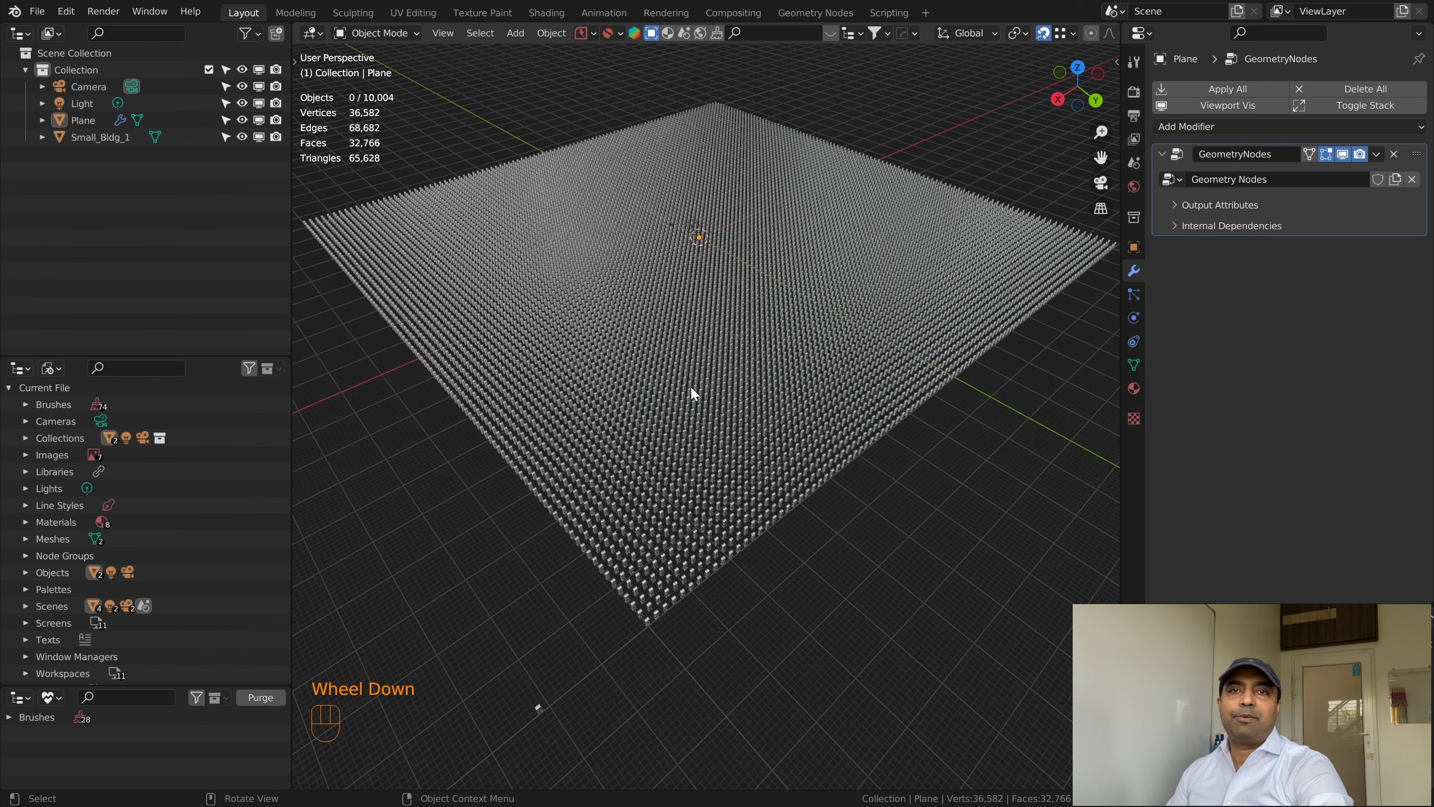